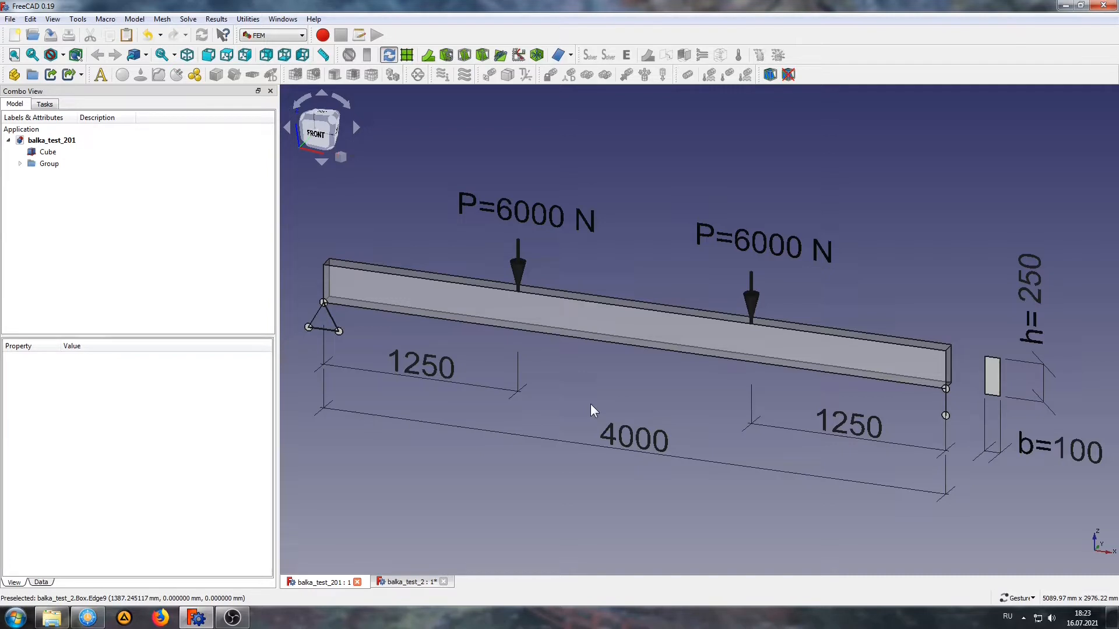
# Check the loaded beam model in balka_test_2, and add a cube to balka_test_201 in the Part workbench.
pyautogui.click(402, 582)
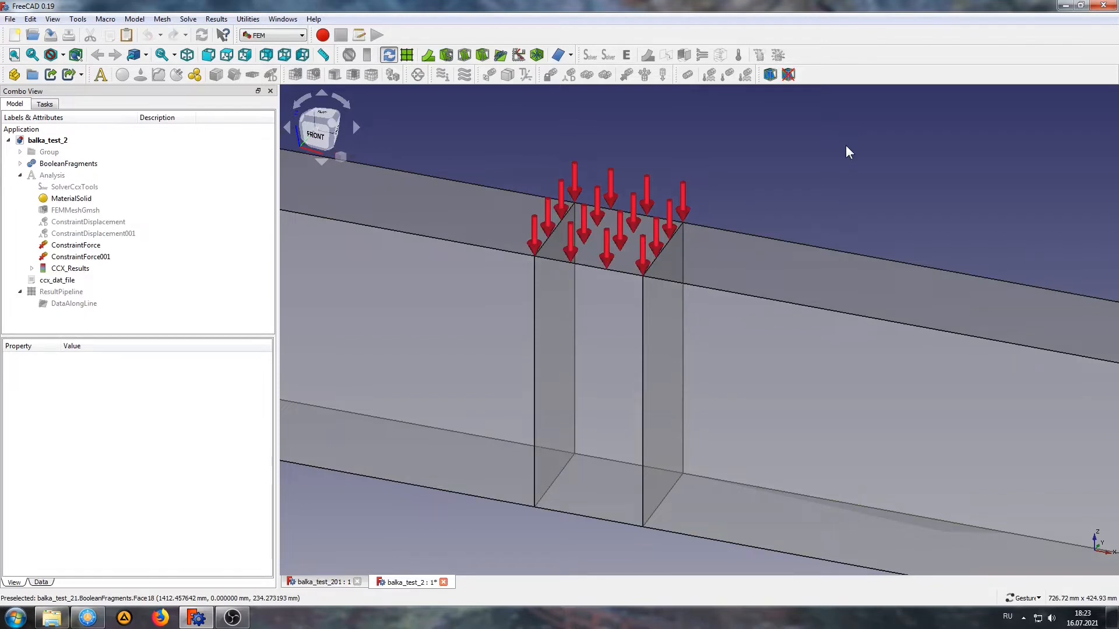
pyautogui.click(324, 582)
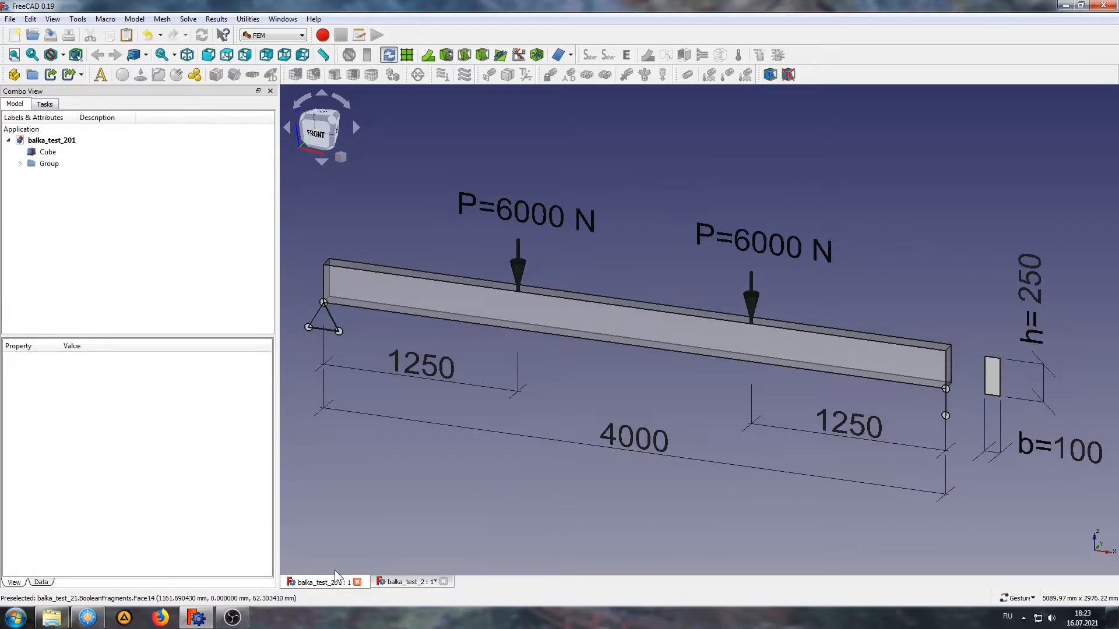
pyautogui.click(271, 35)
pyautogui.click(260, 66)
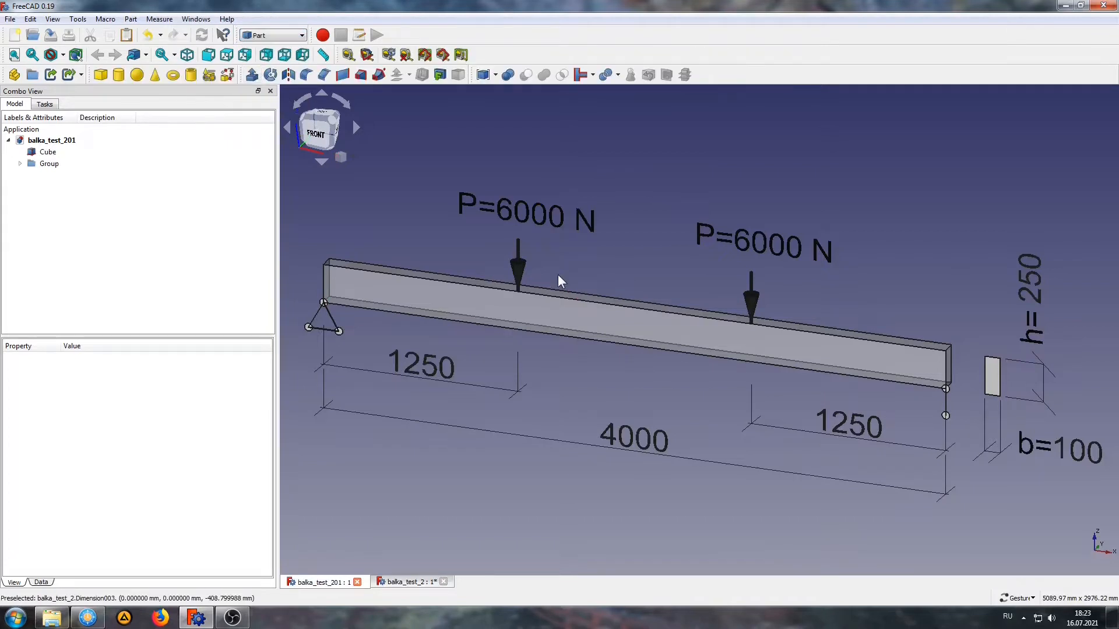
pyautogui.scroll(3, 536, 273)
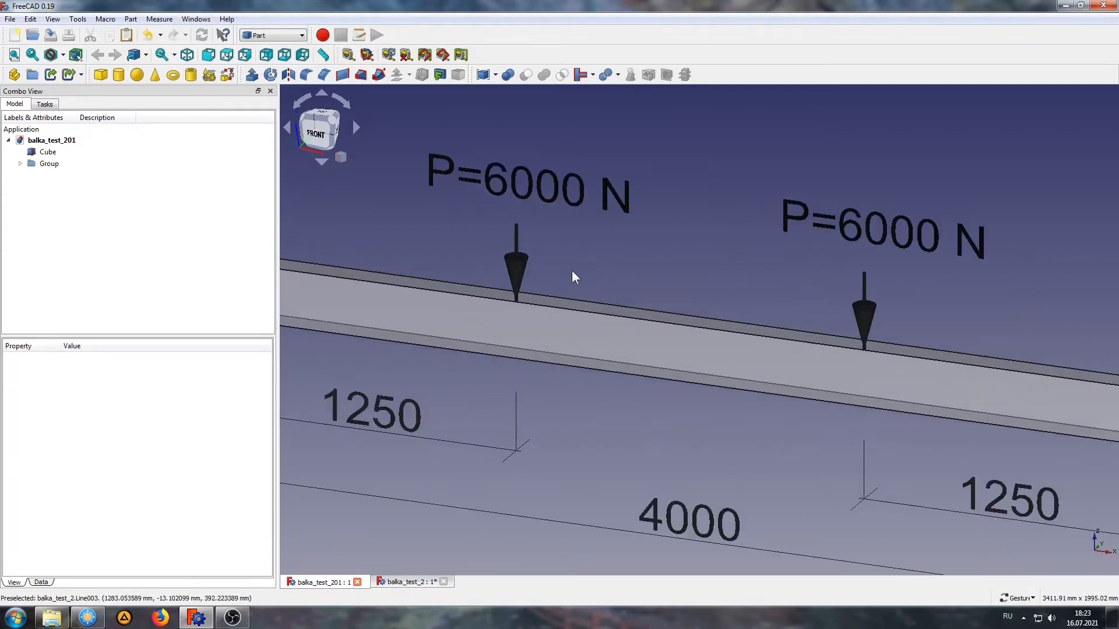
pyautogui.click(101, 75)
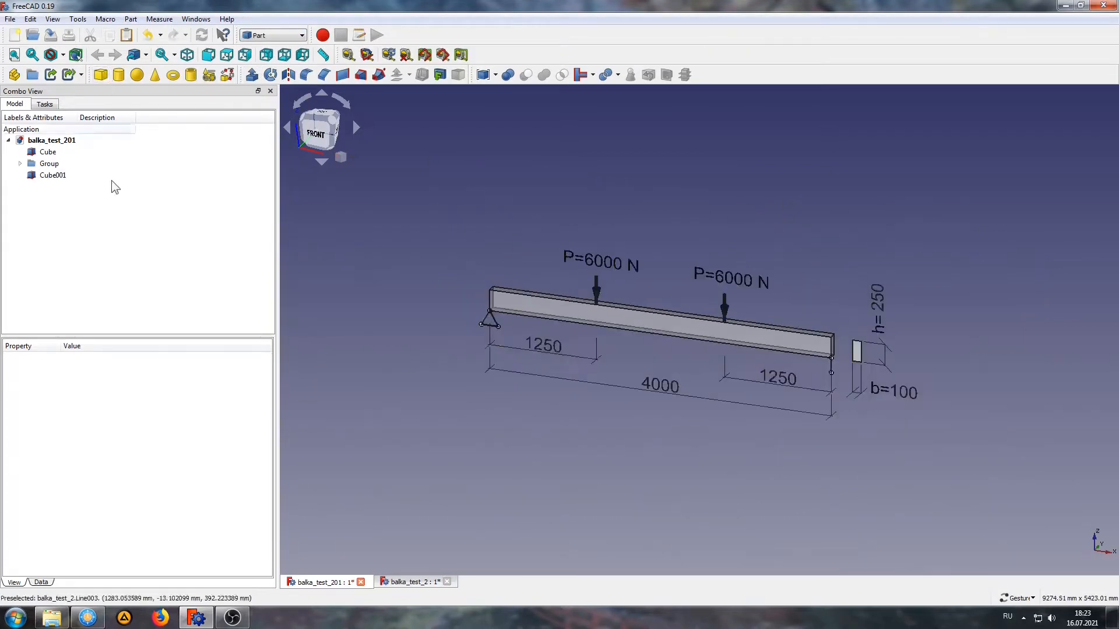
# Set the new cube's length to 100 mm, width to 100 mm and height to 250 mm.
pyautogui.click(52, 175)
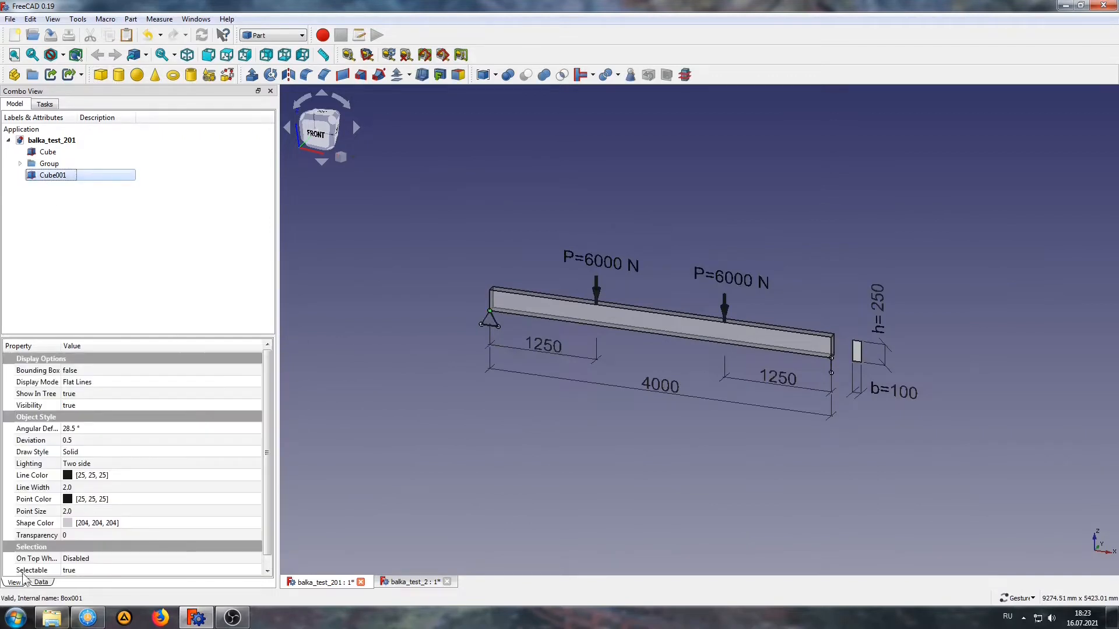
pyautogui.click(41, 582)
pyautogui.click(105, 441)
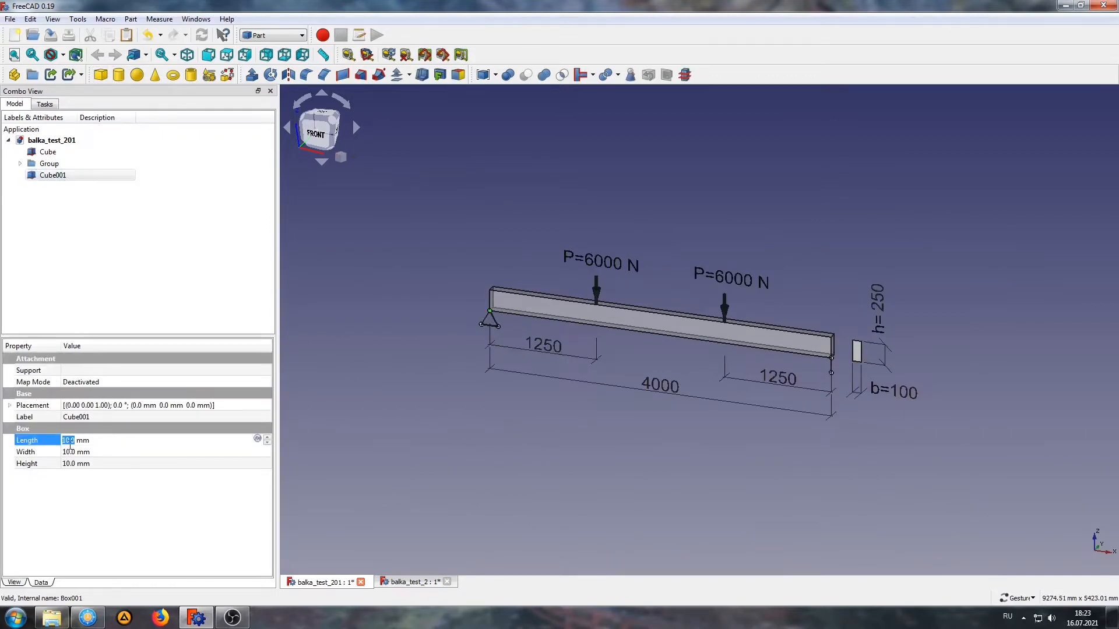
pyautogui.write('100')
pyautogui.click(70, 454)
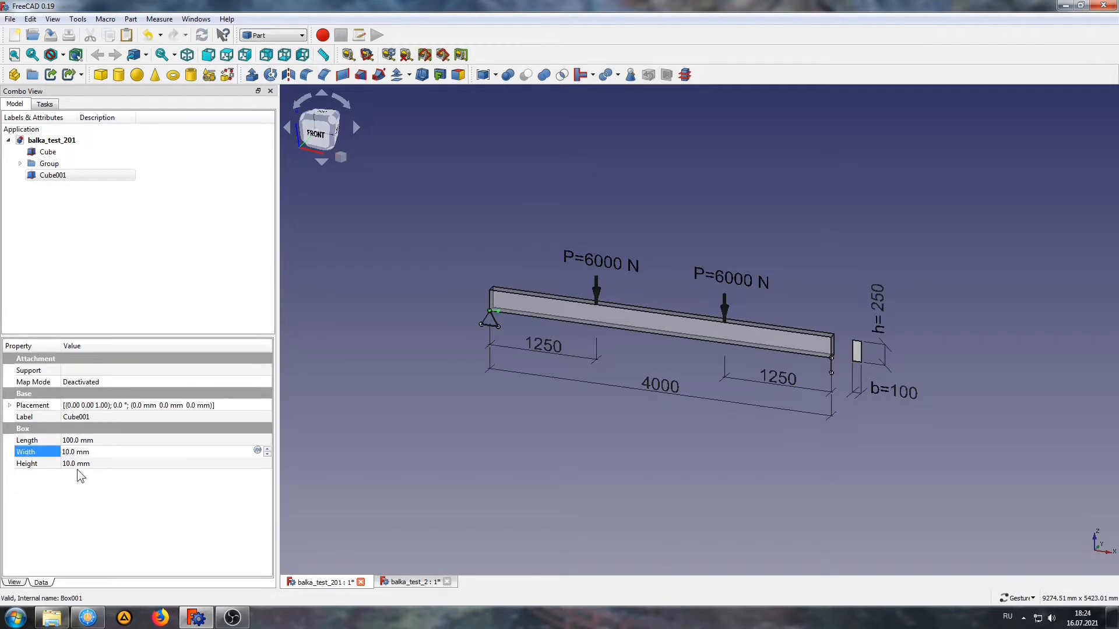
pyautogui.write('100')
pyautogui.click(68, 464)
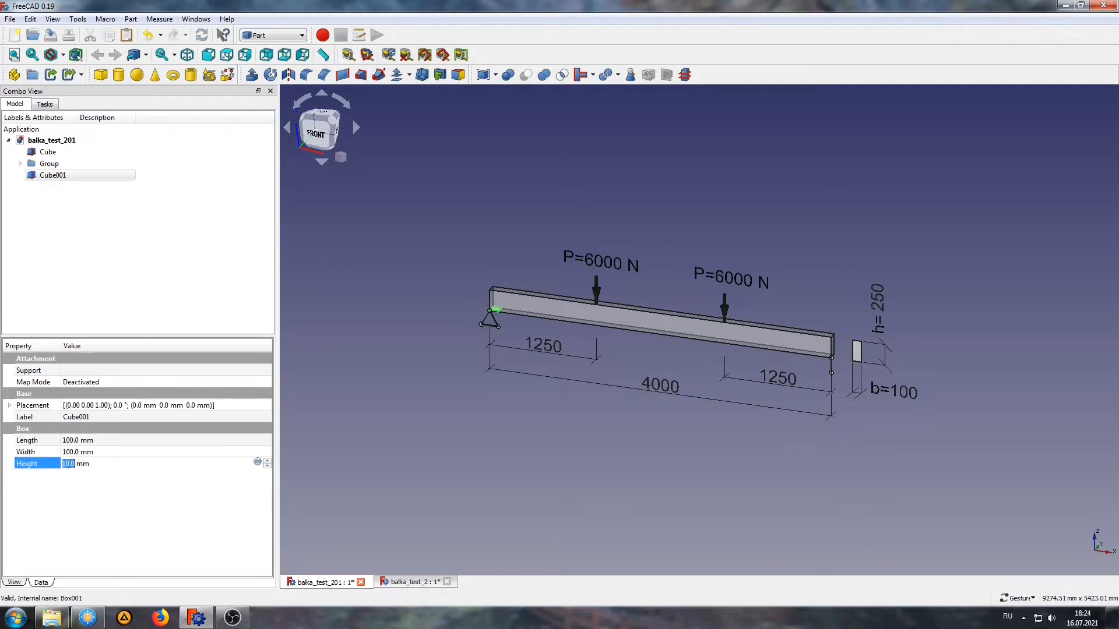
pyautogui.write('25')
pyautogui.press('Return')
pyautogui.scroll(3, 527, 274)
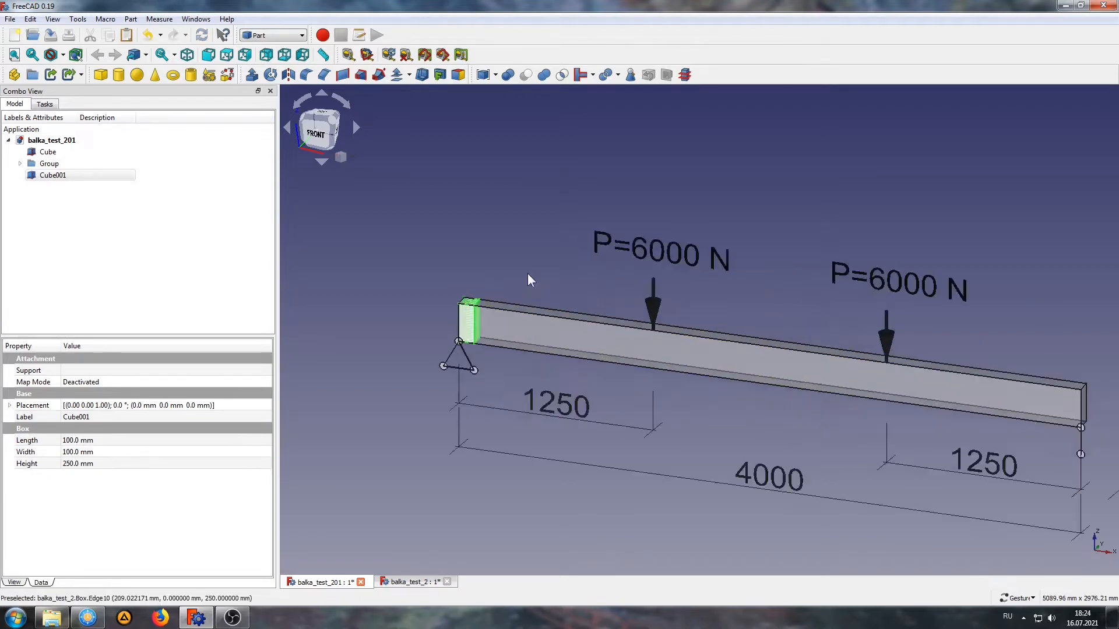
# Position the new cube under the first load arrow by setting its placement x coordinate to 1200 mm.
pyautogui.click(9, 405)
pyautogui.click(21, 440)
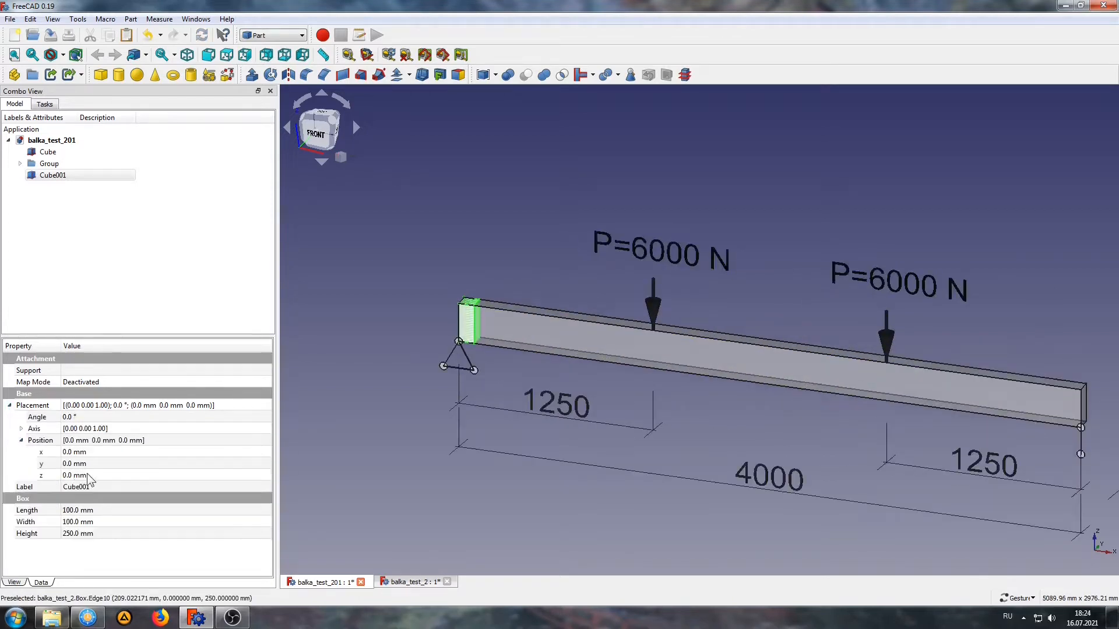
pyautogui.click(87, 452)
pyautogui.write('1200')
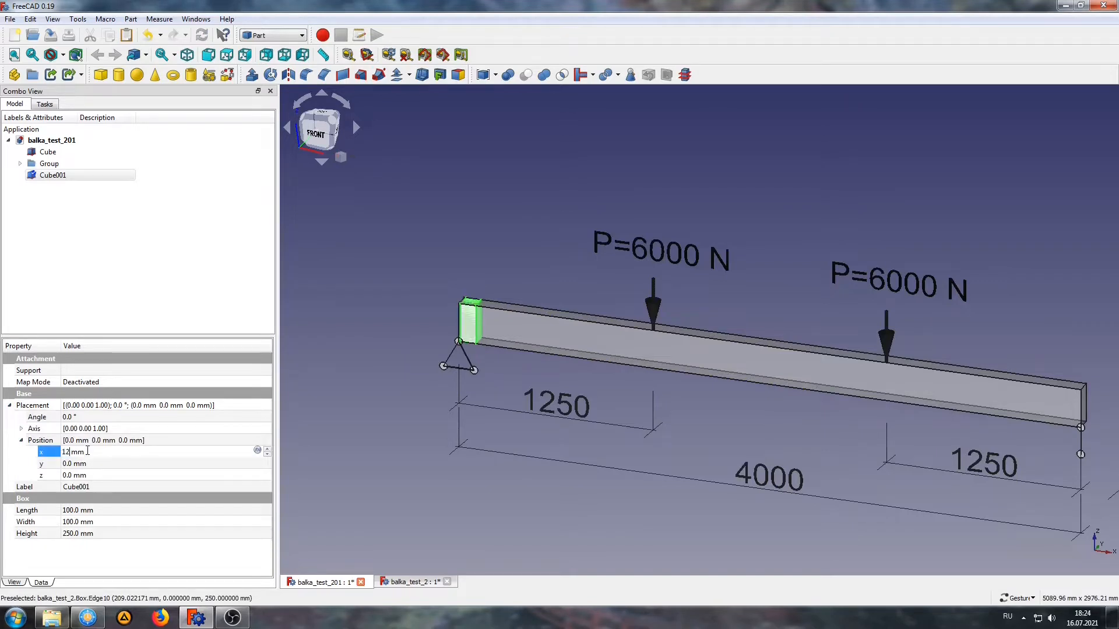
pyautogui.click(726, 302)
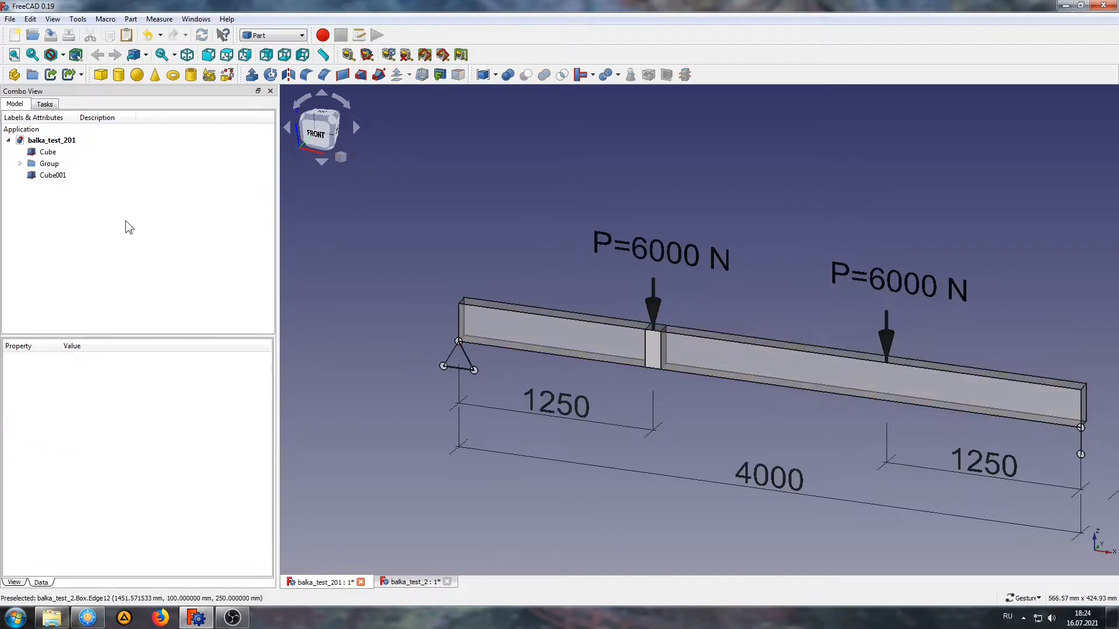
# Duplicate Cube001 and place the copy under the second load arrow with an x position of 2700 mm.
pyautogui.click(48, 176)
pyautogui.click(113, 36)
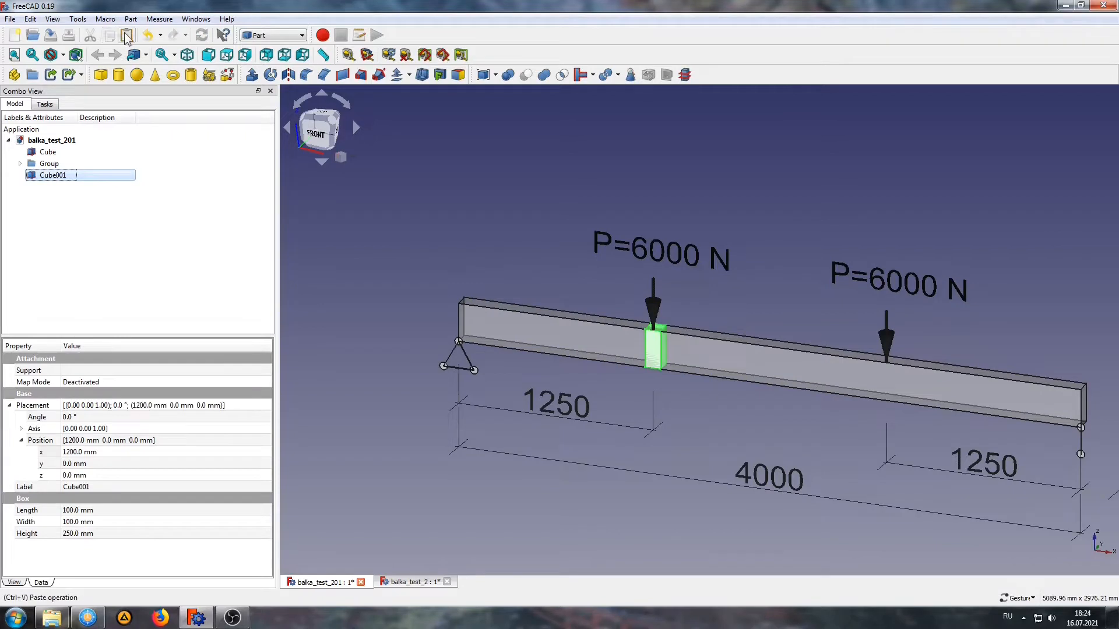
pyautogui.click(126, 35)
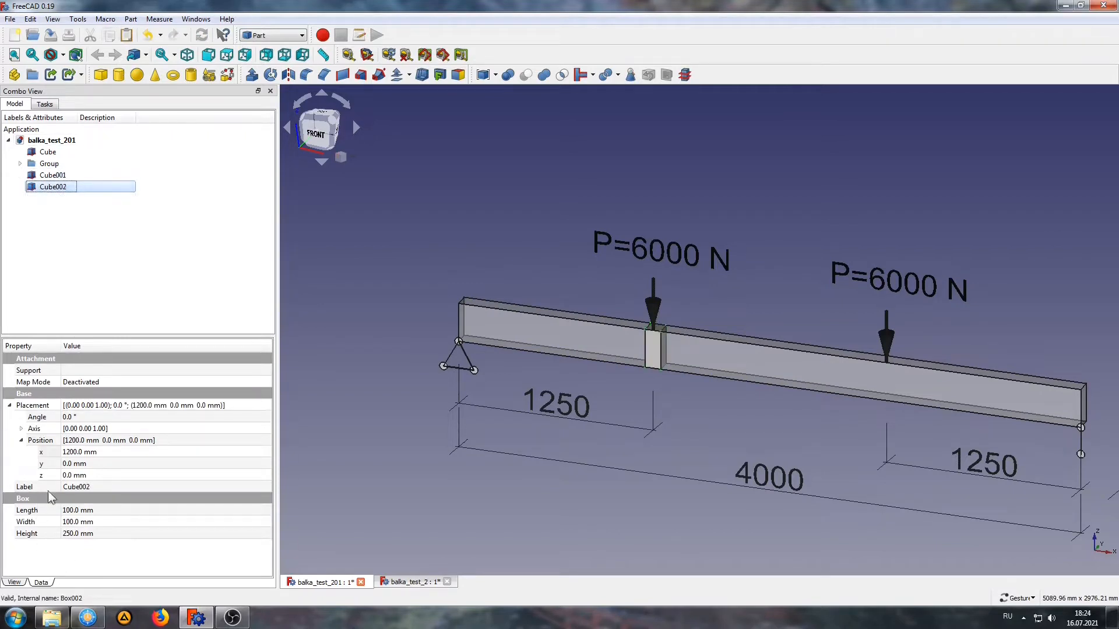
pyautogui.click(74, 452)
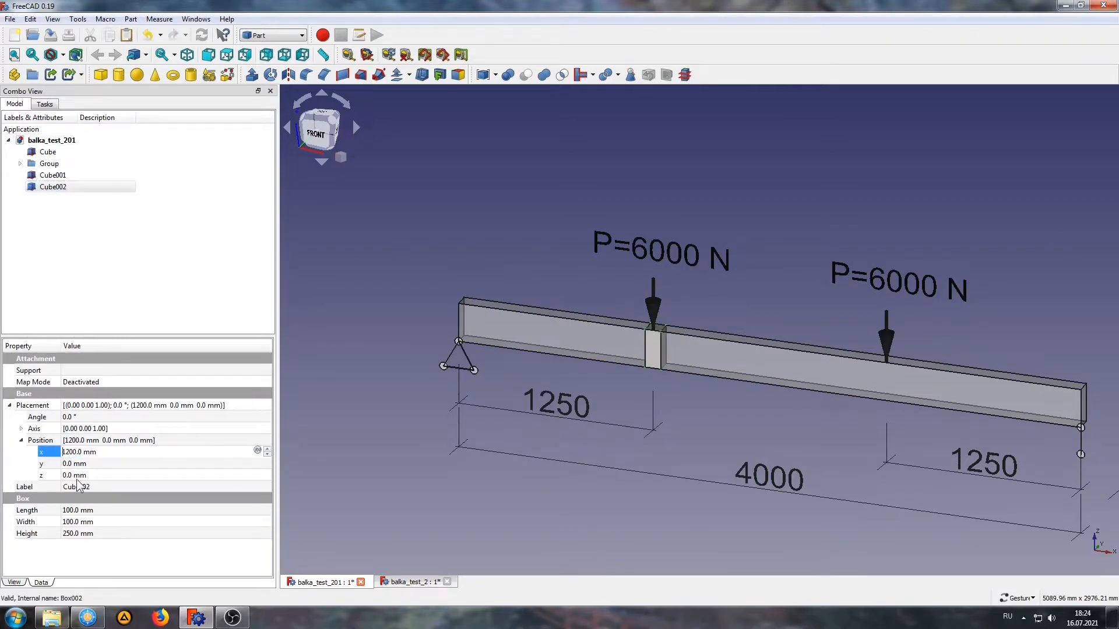
pyautogui.press('Delete')
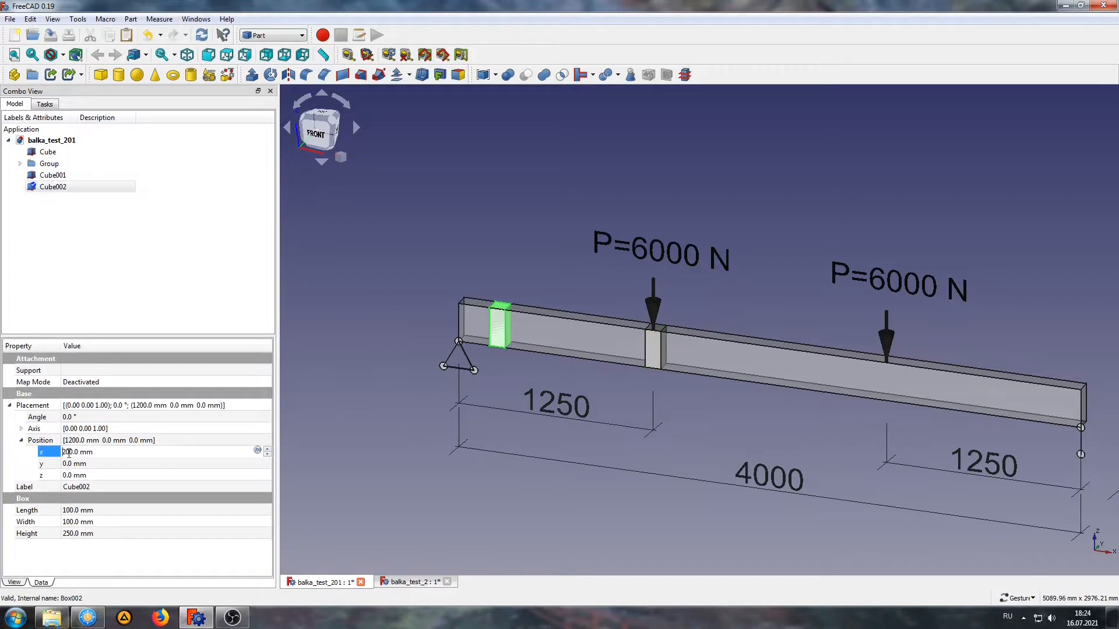
pyautogui.write('7')
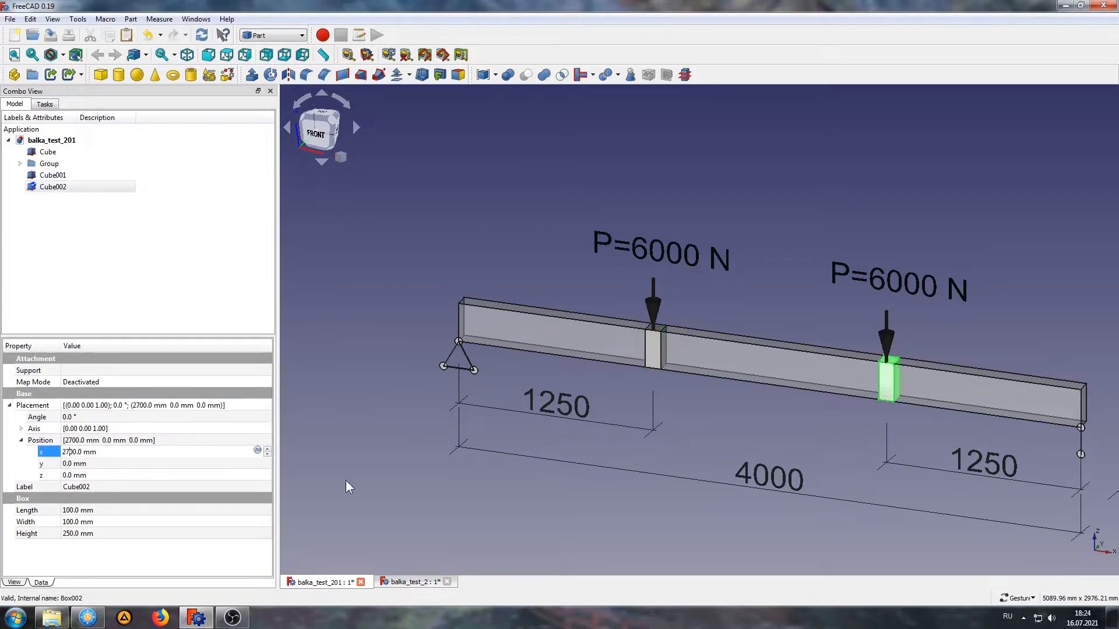
pyautogui.click(428, 483)
pyautogui.moveTo(698, 389); pyautogui.dragTo(618, 356, button='right')
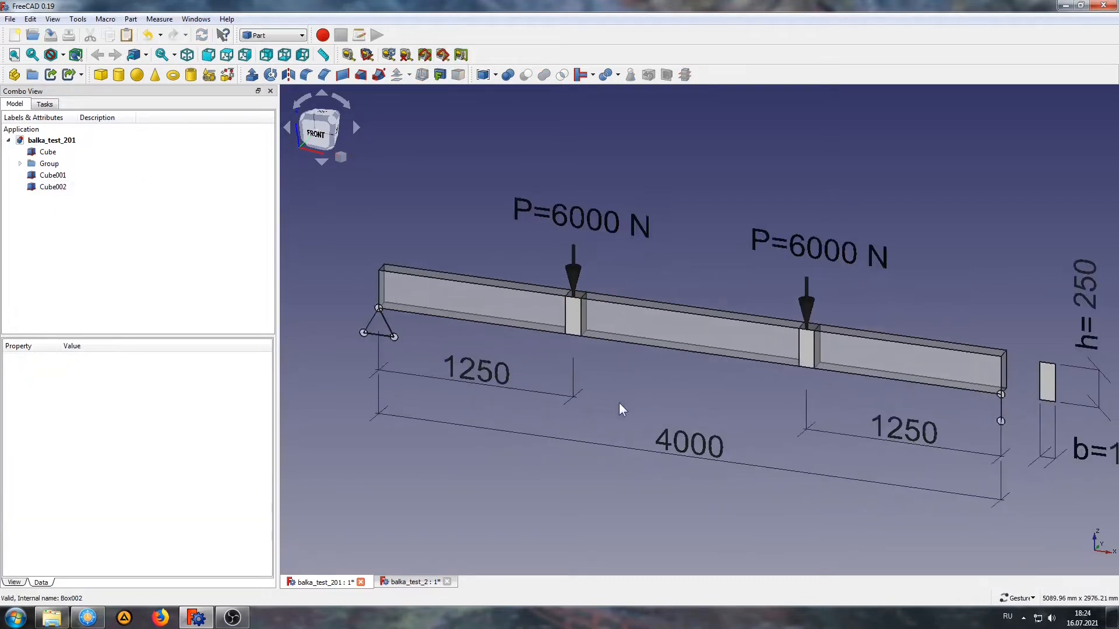
# Split the beam at the load areas by creating Boolean Fragments from Cube002, Cube001 and the beam Cube.
pyautogui.click(56, 187)
pyautogui.keyDown('ctrl'); pyautogui.click(55, 177); pyautogui.keyUp('ctrl')
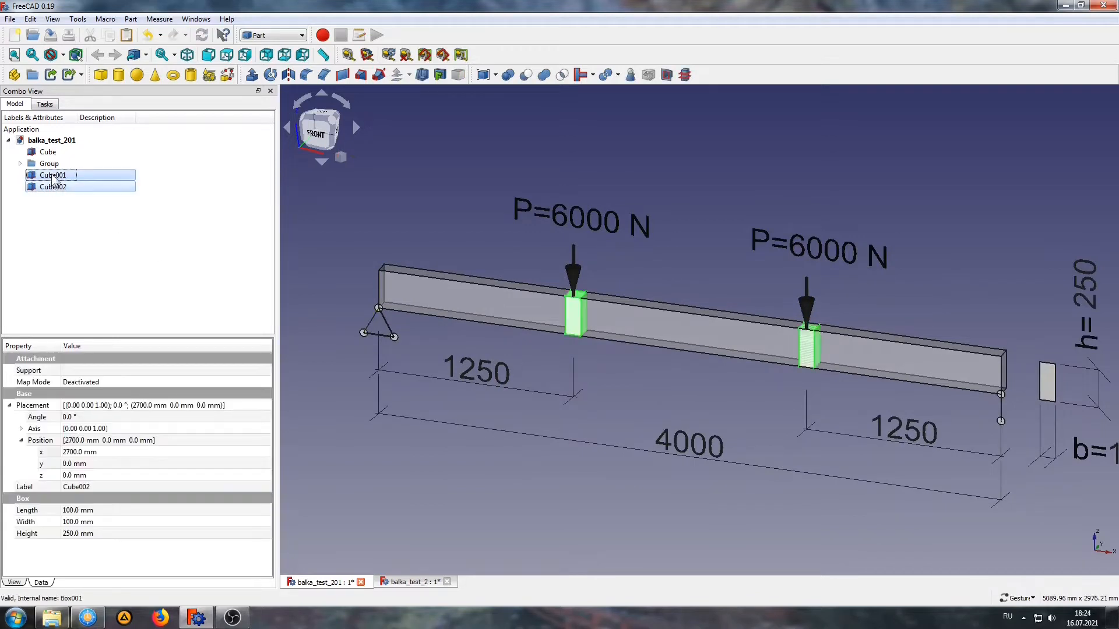
pyautogui.keyDown('ctrl'); pyautogui.click(48, 152); pyautogui.keyUp('ctrl')
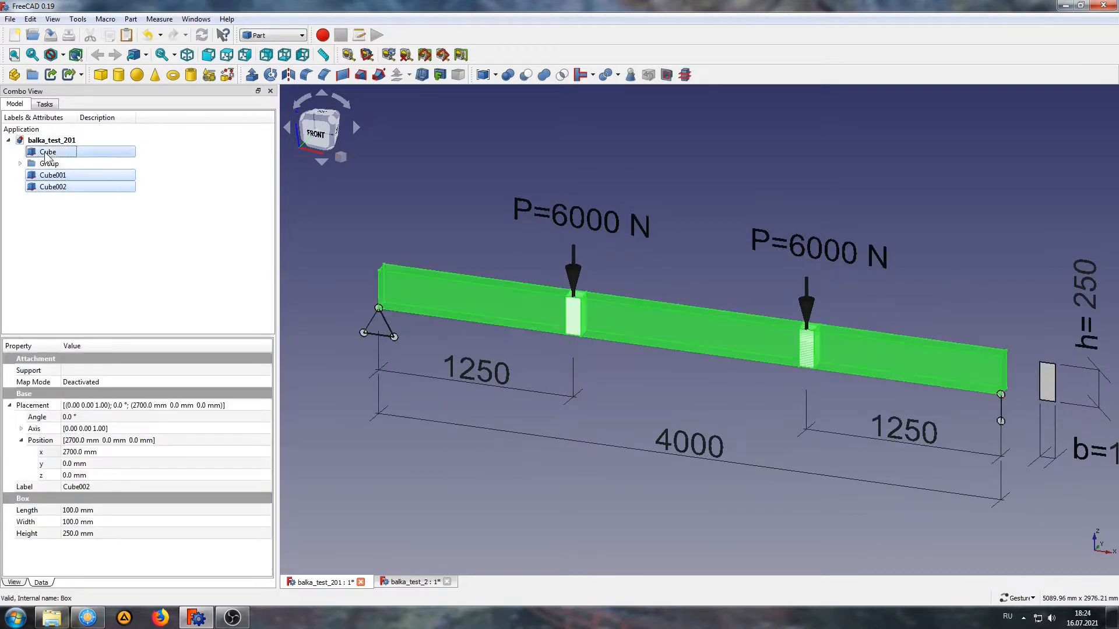
pyautogui.click(603, 75)
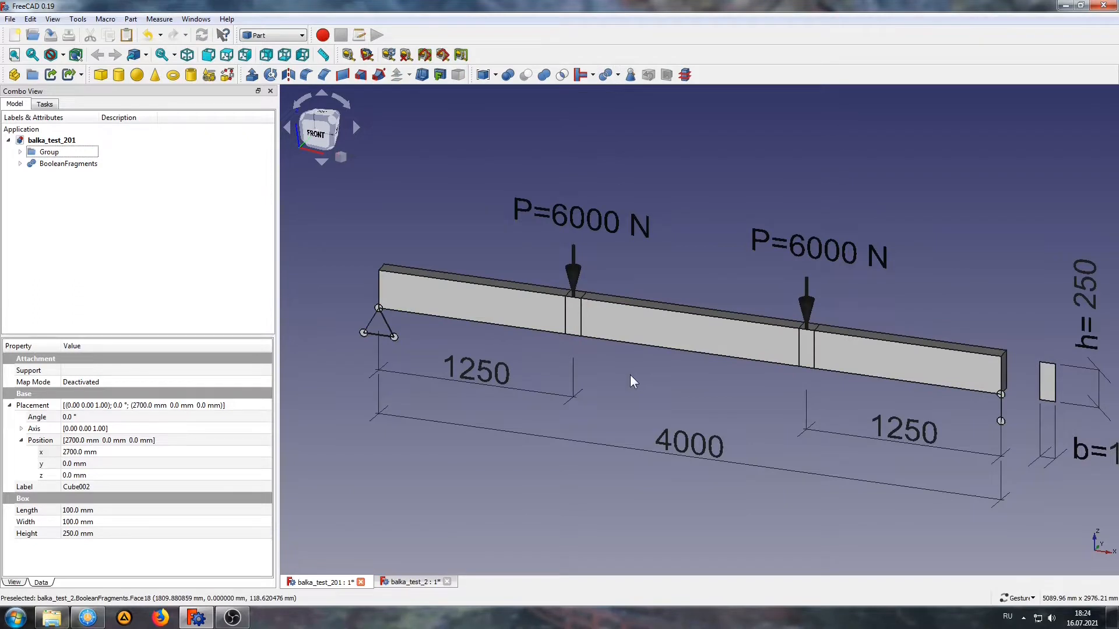
pyautogui.moveTo(637, 376); pyautogui.dragTo(655, 373)
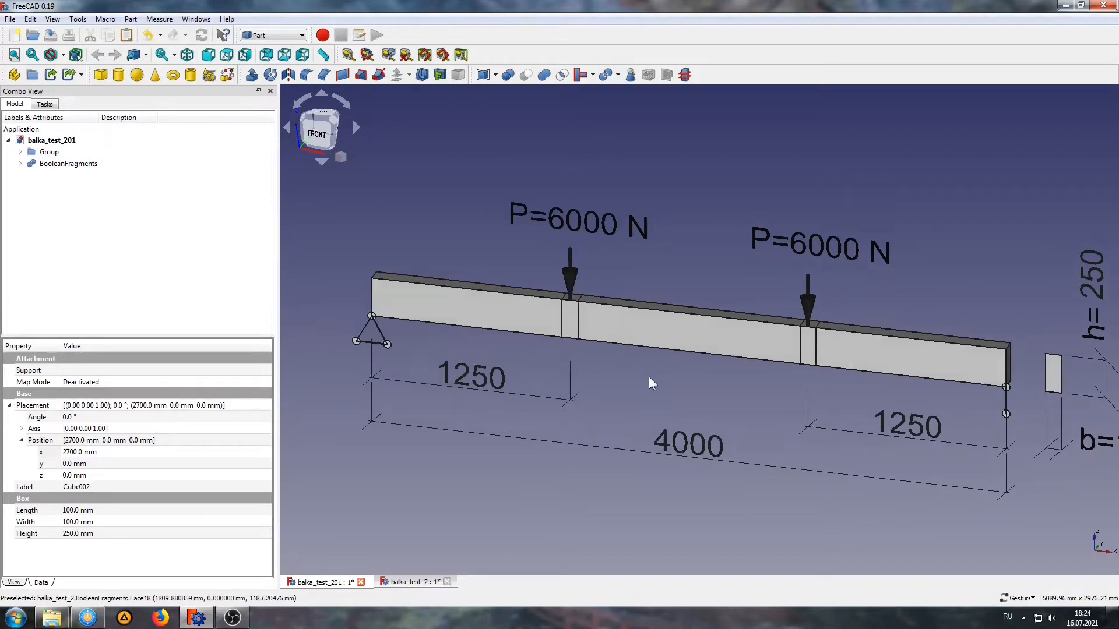
pyautogui.moveTo(649, 376); pyautogui.dragTo(583, 350, button='right')
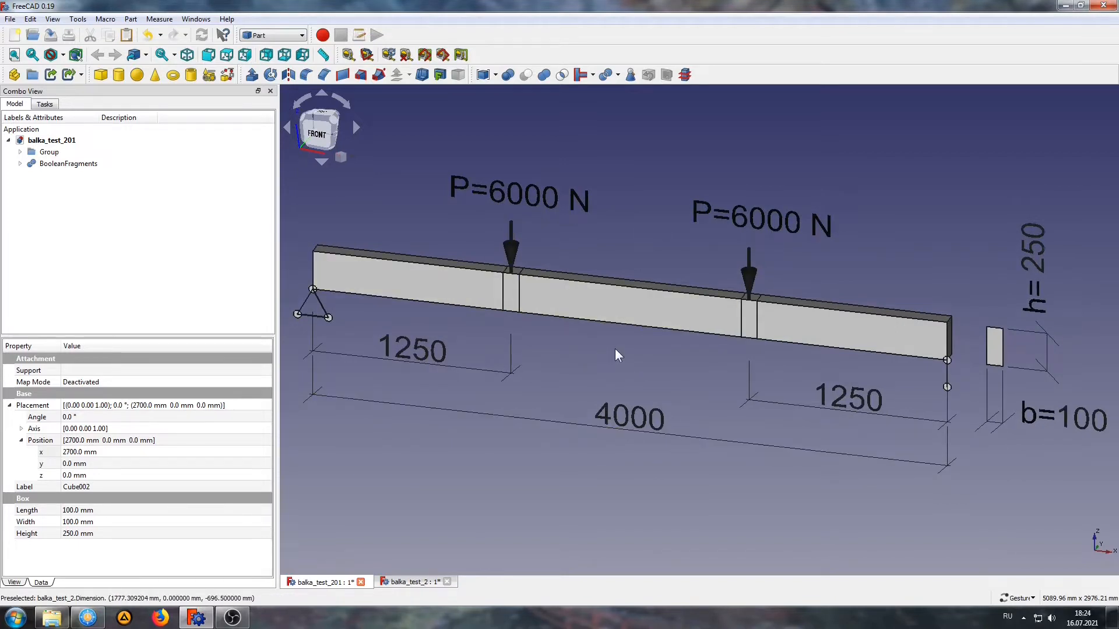
# Change the mode of the BooleanFragments object to CompSolid.
pyautogui.click(70, 164)
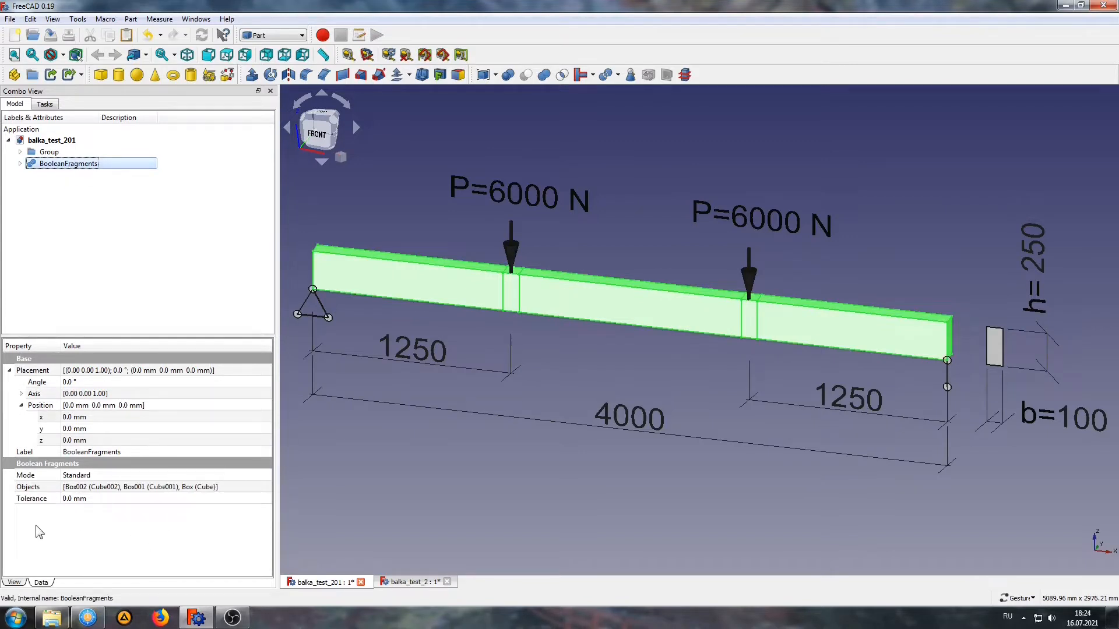
pyautogui.click(26, 475)
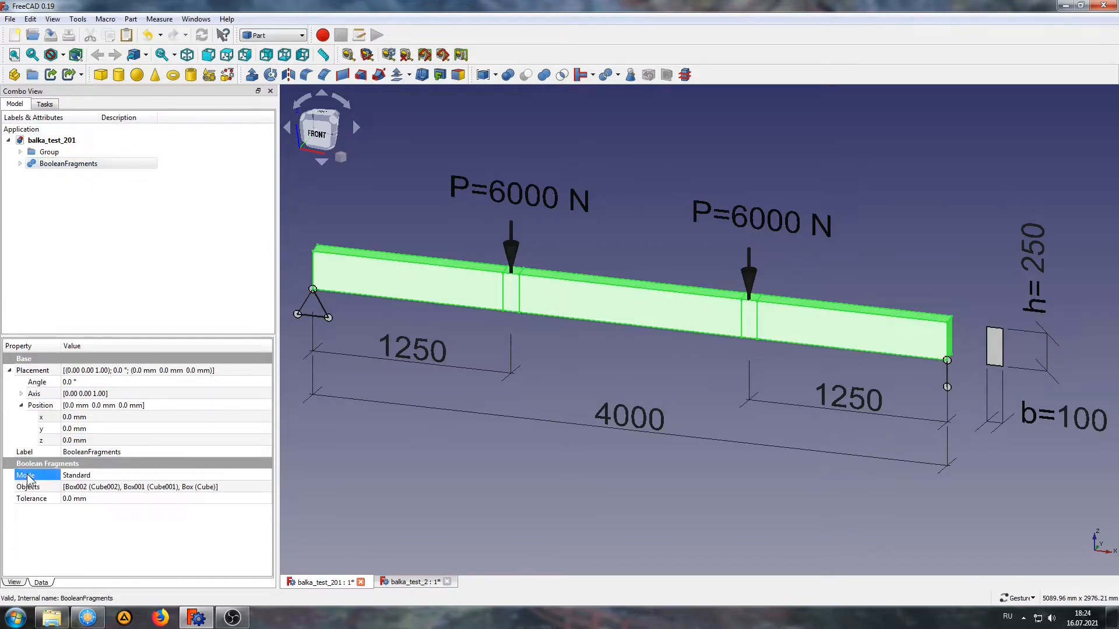
pyautogui.click(100, 474)
pyautogui.click(100, 474)
pyautogui.click(76, 504)
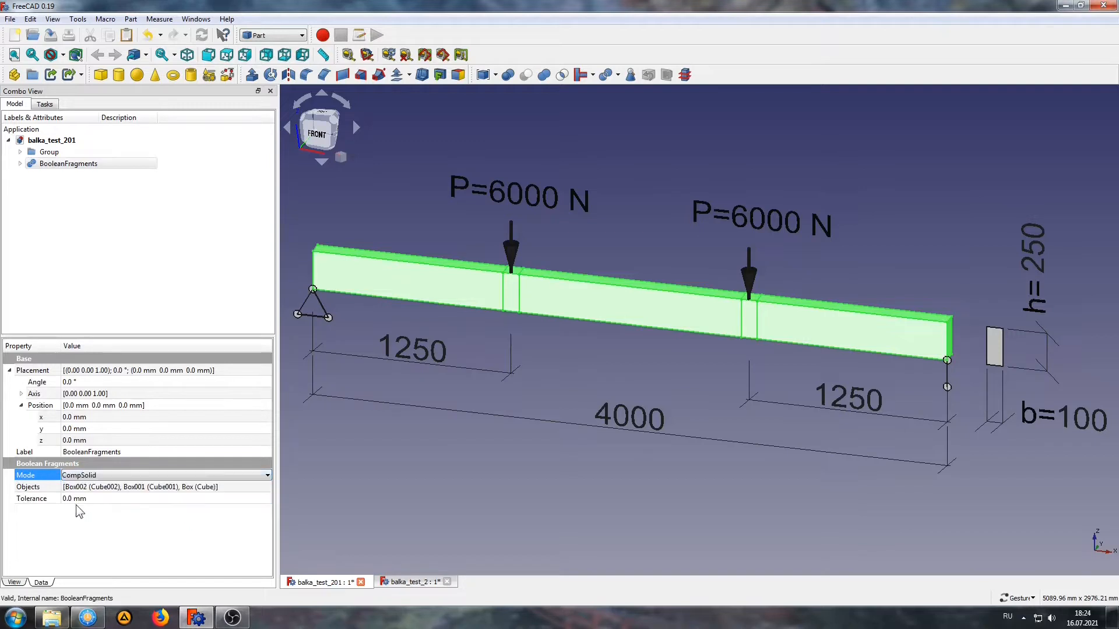
pyautogui.click(451, 503)
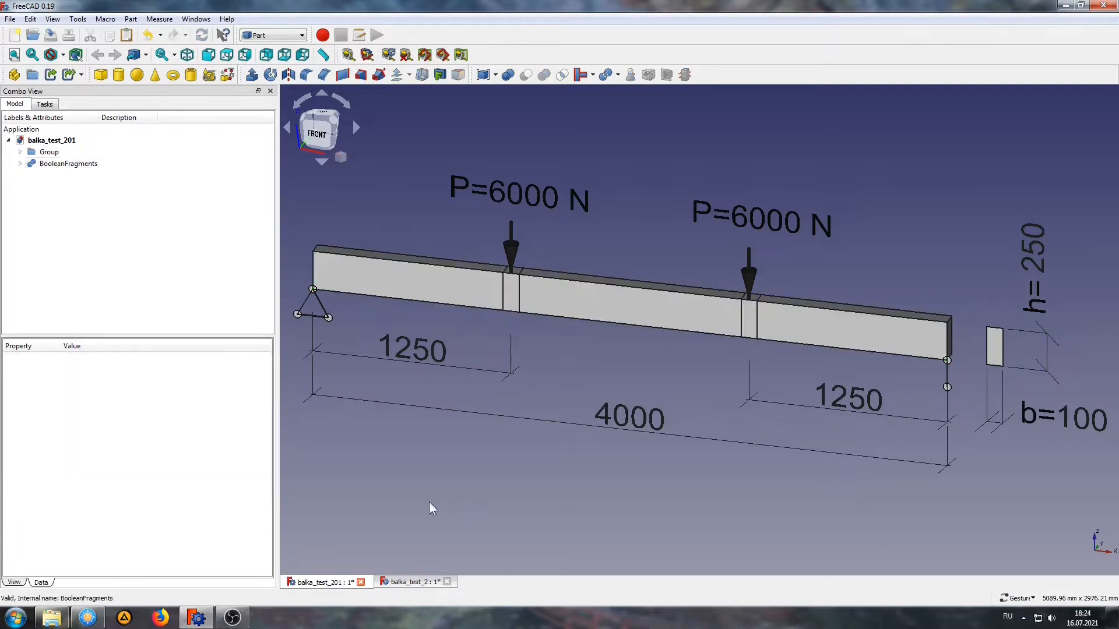
pyautogui.moveTo(450, 503); pyautogui.dragTo(467, 507, button='right')
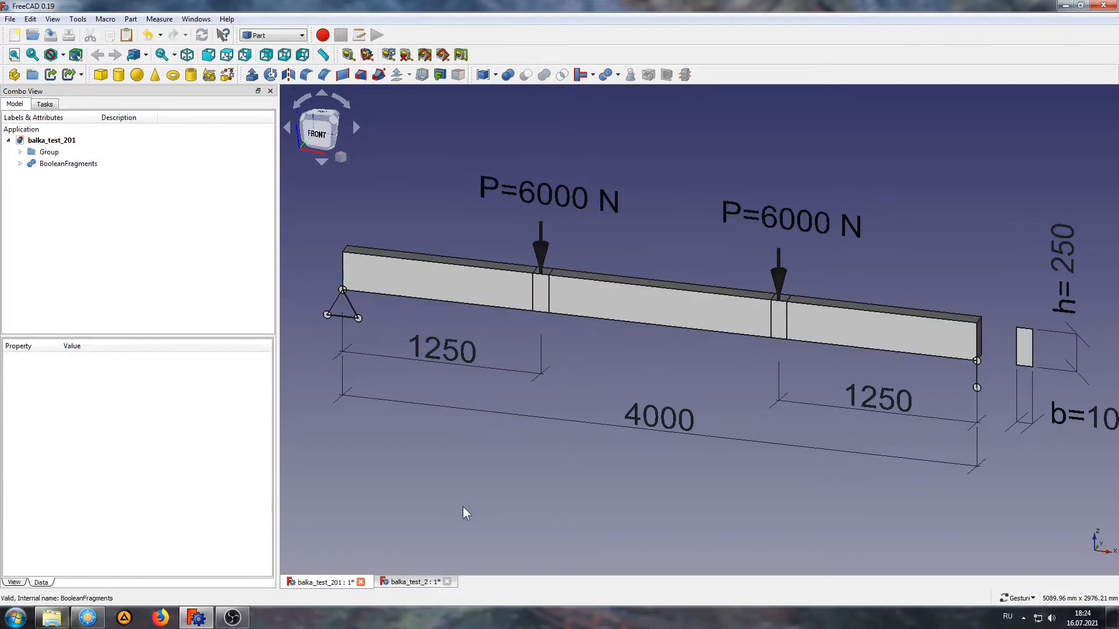
# Switch to the FEM workbench, create an analysis container and display the properties of its SolverCcxTools solver.
pyautogui.click(278, 36)
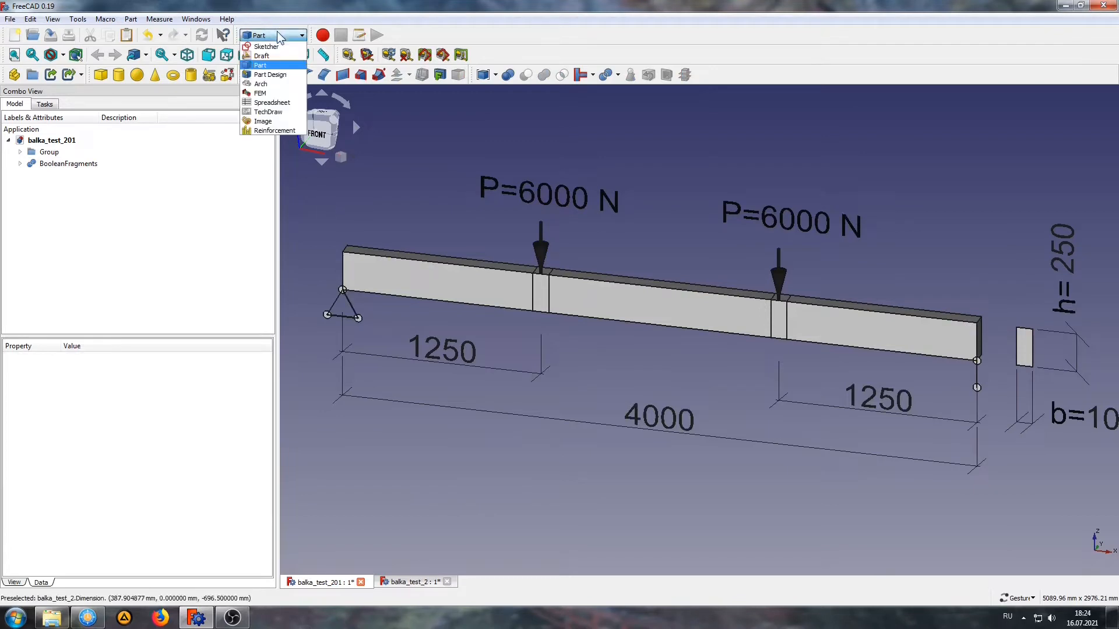
pyautogui.click(264, 93)
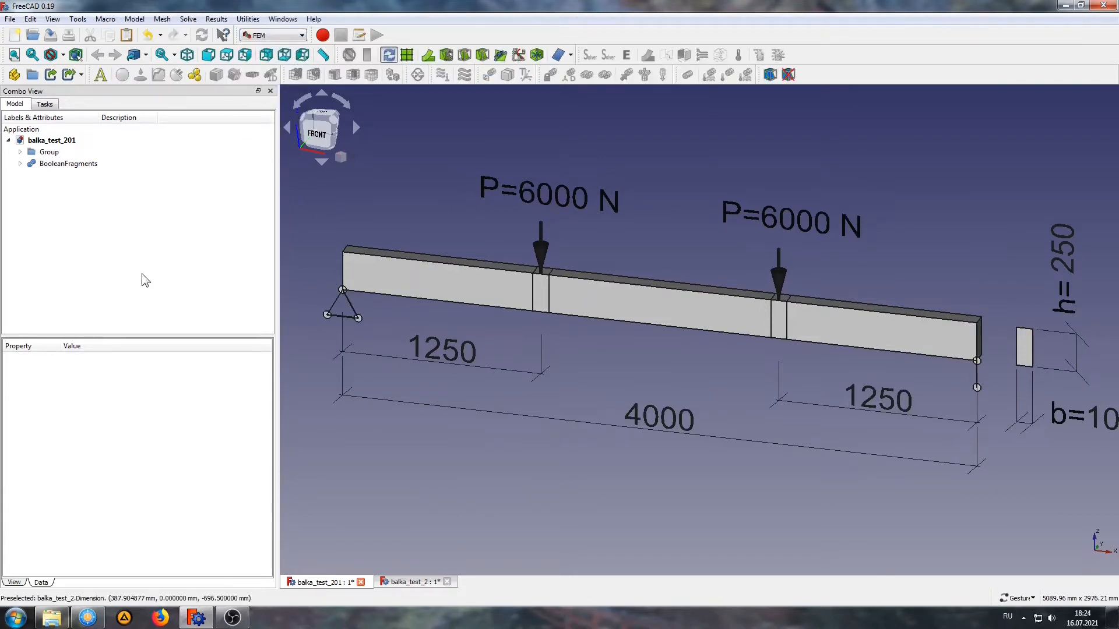
pyautogui.click(100, 74)
pyautogui.click(20, 175)
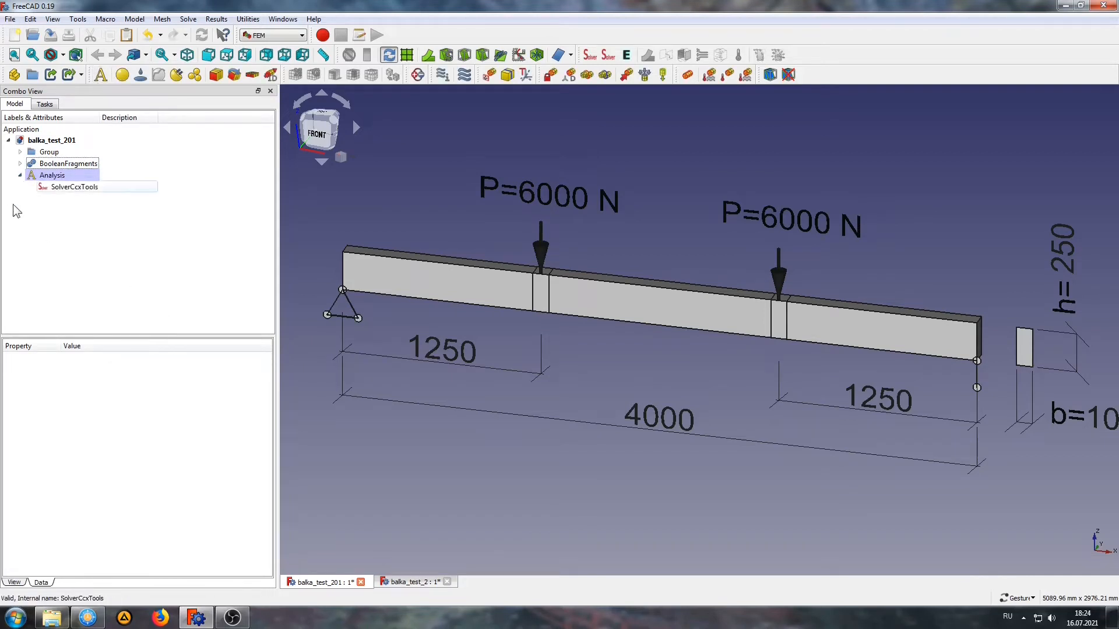
pyautogui.click(65, 188)
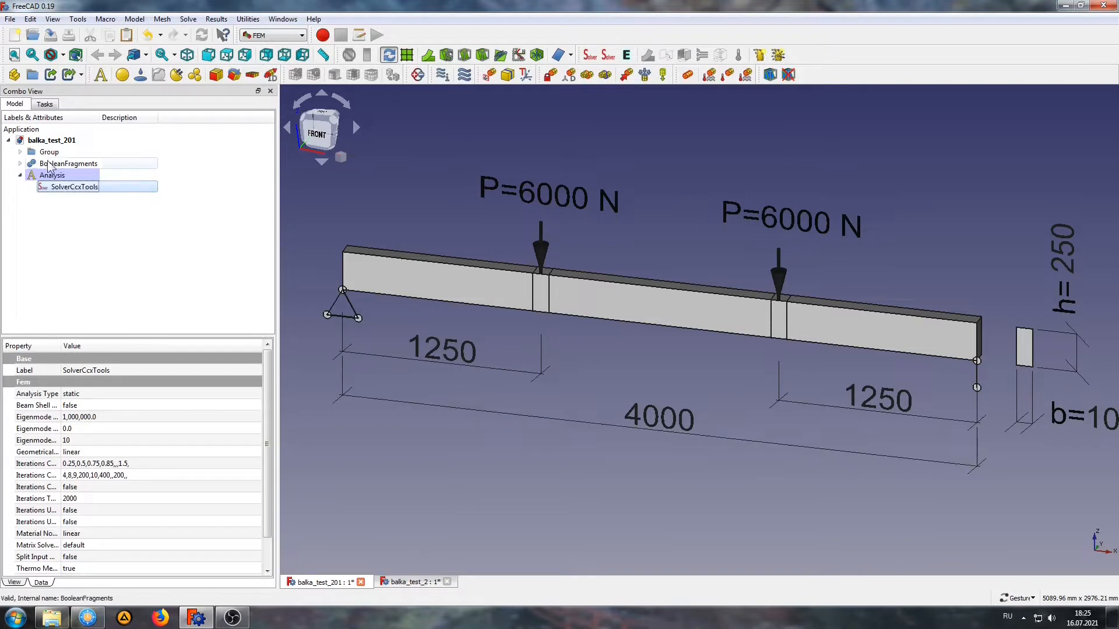
# Generate a Gmsh FEM mesh from BooleanFragments with a maximum element size of 50 mm.
pyautogui.click(68, 164)
pyautogui.click(313, 74)
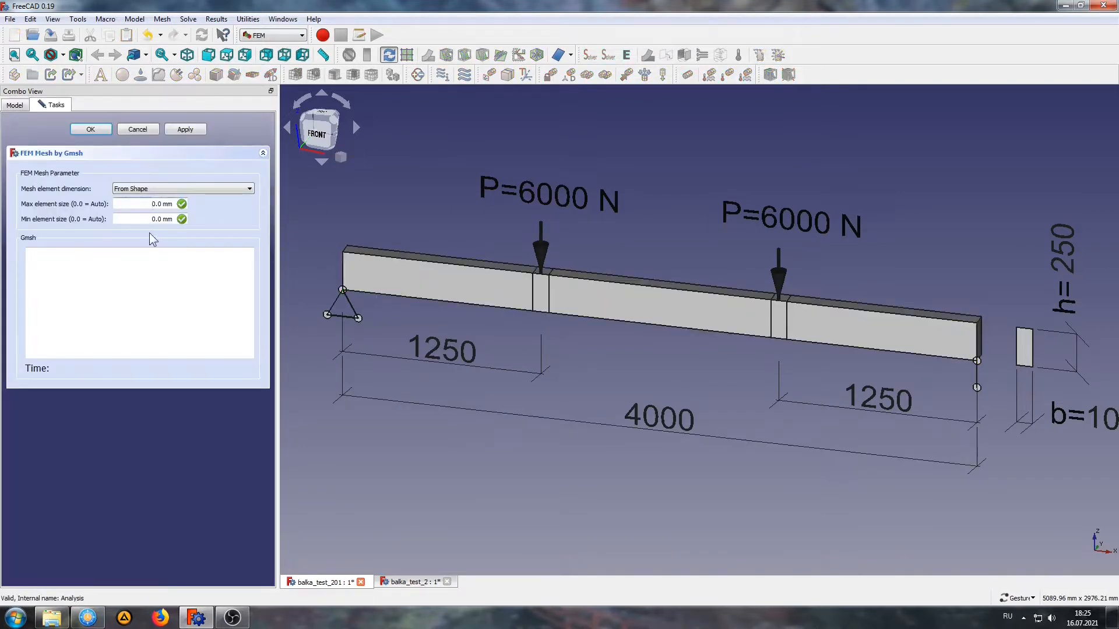
pyautogui.write('5')
pyautogui.click(185, 129)
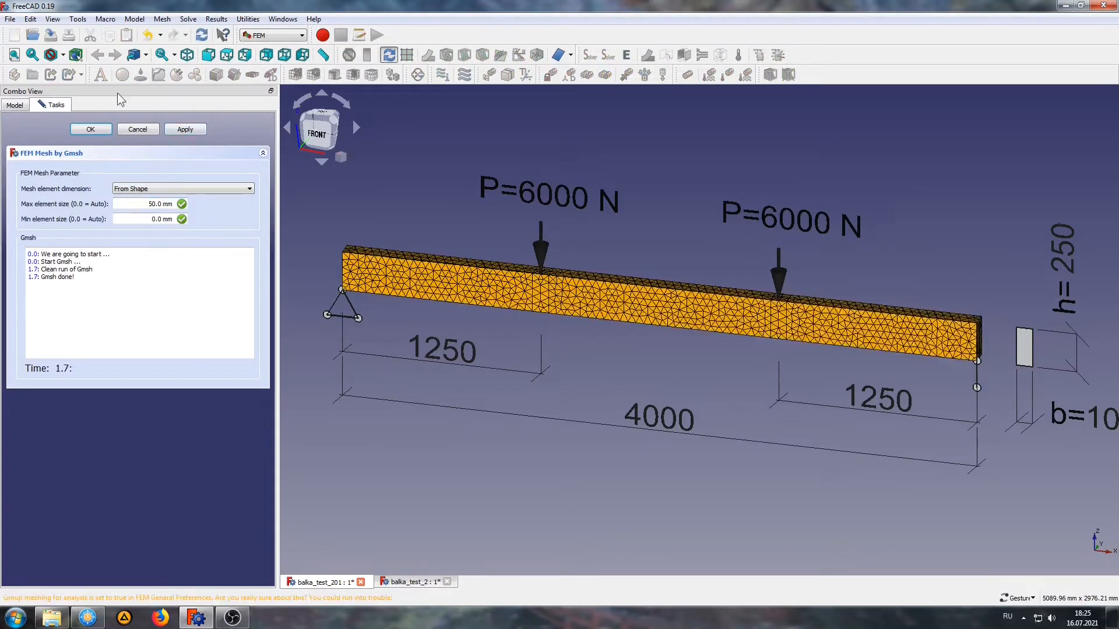
# Close the Gmsh mesh settings and add a solid material to the analysis using the Wood-Generic card.
pyautogui.click(91, 129)
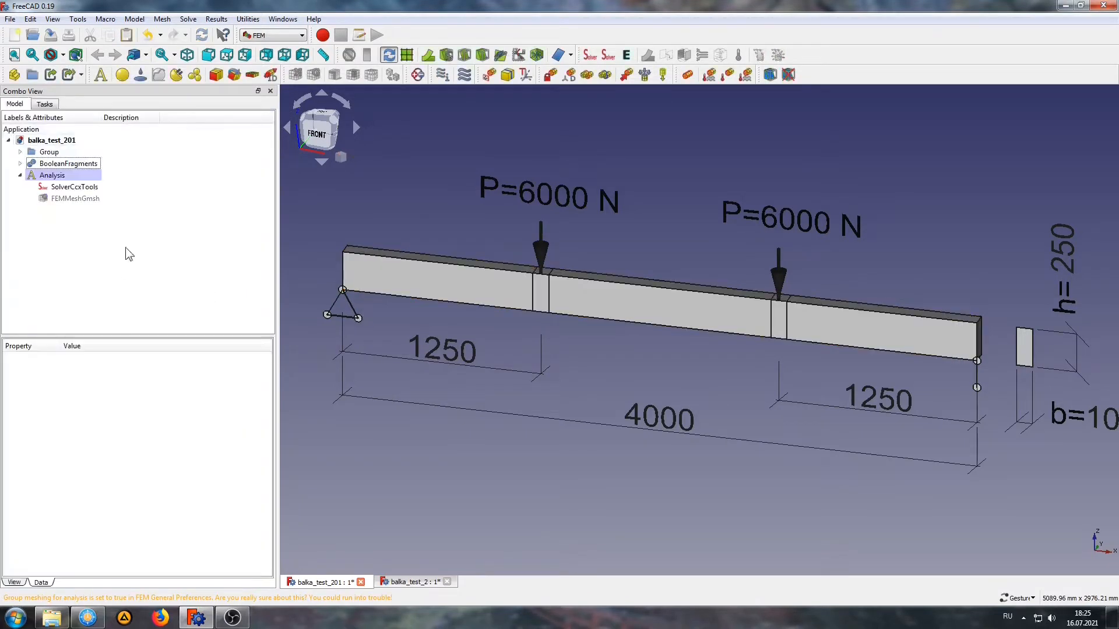
pyautogui.click(123, 76)
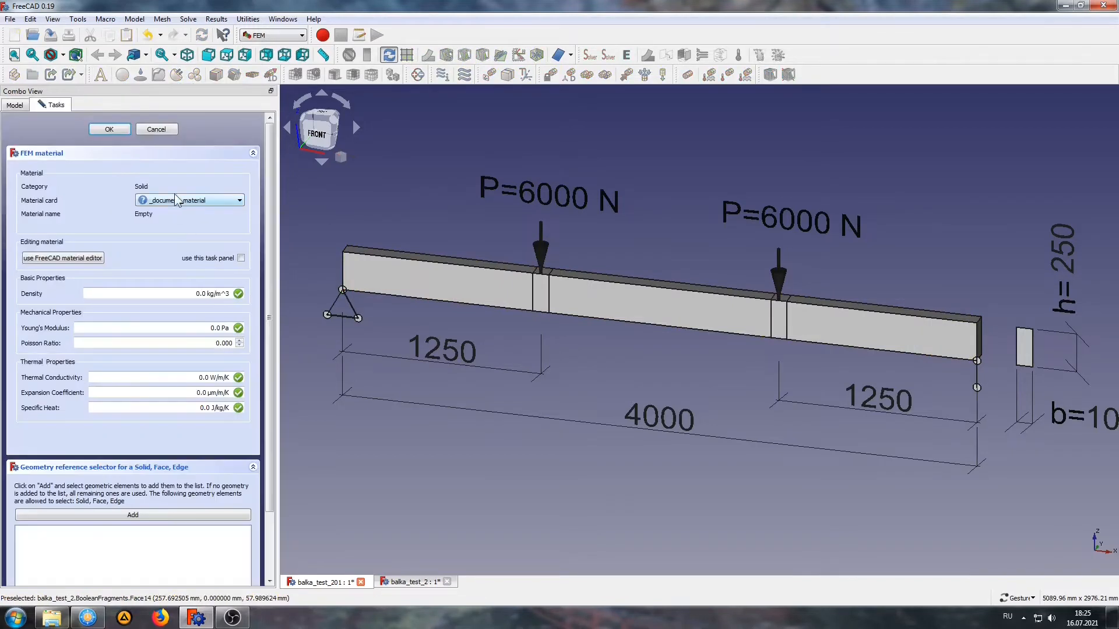
pyautogui.click(181, 200)
pyautogui.click(169, 286)
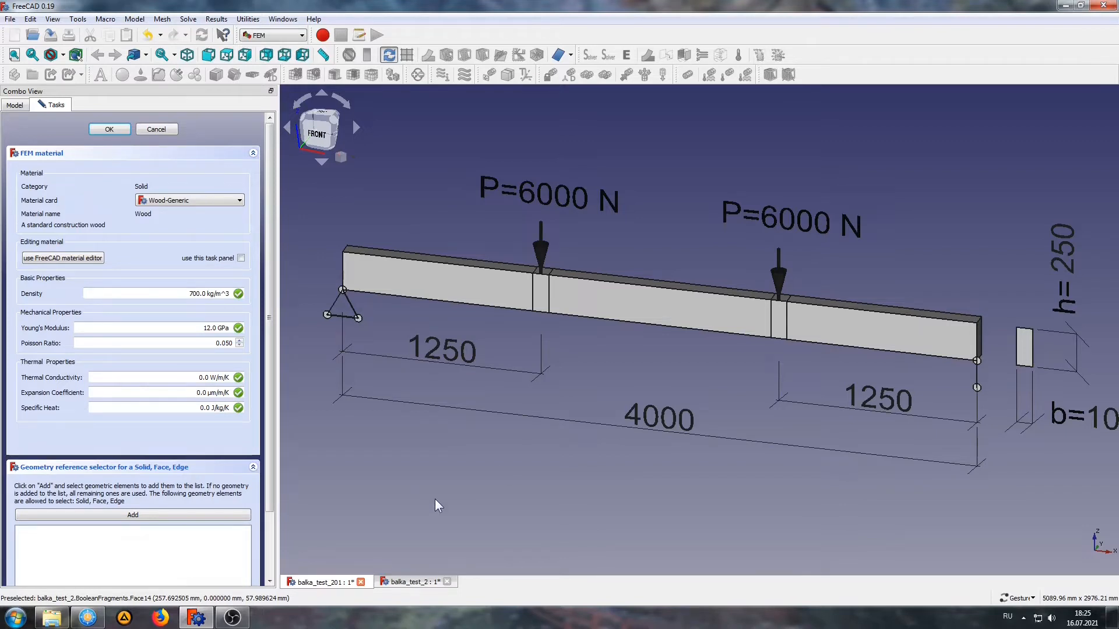
pyautogui.click(108, 128)
# Create a displacement constraint with displacement z fixed and add the beam's end face above the triangular support to it.
pyautogui.moveTo(335, 478); pyautogui.dragTo(436, 375)
pyautogui.scroll(5, 380, 369)
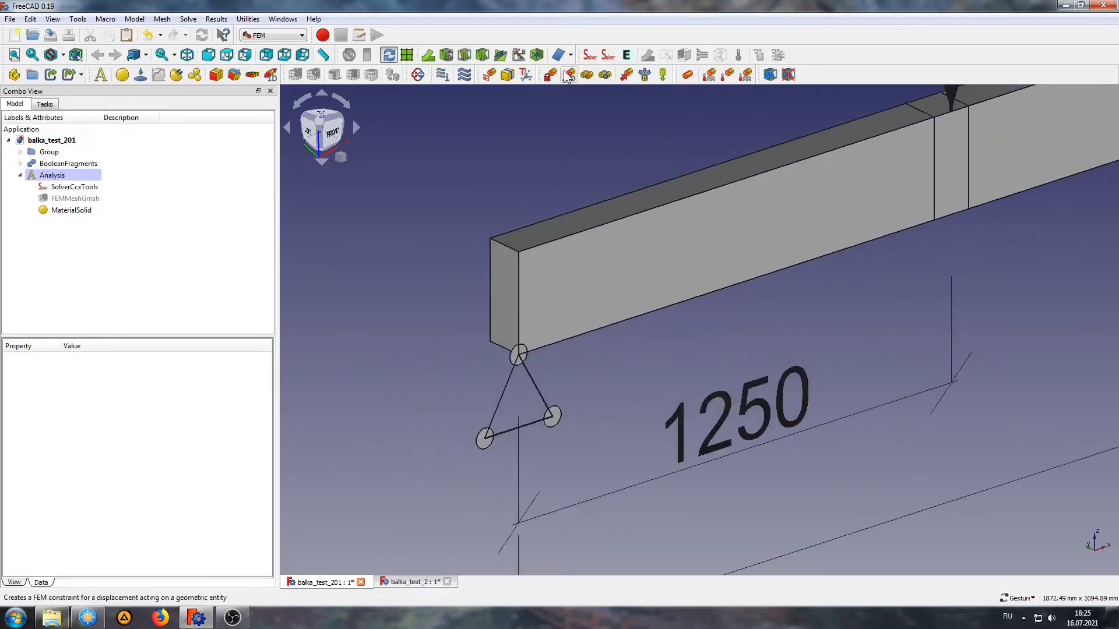
pyautogui.click(570, 74)
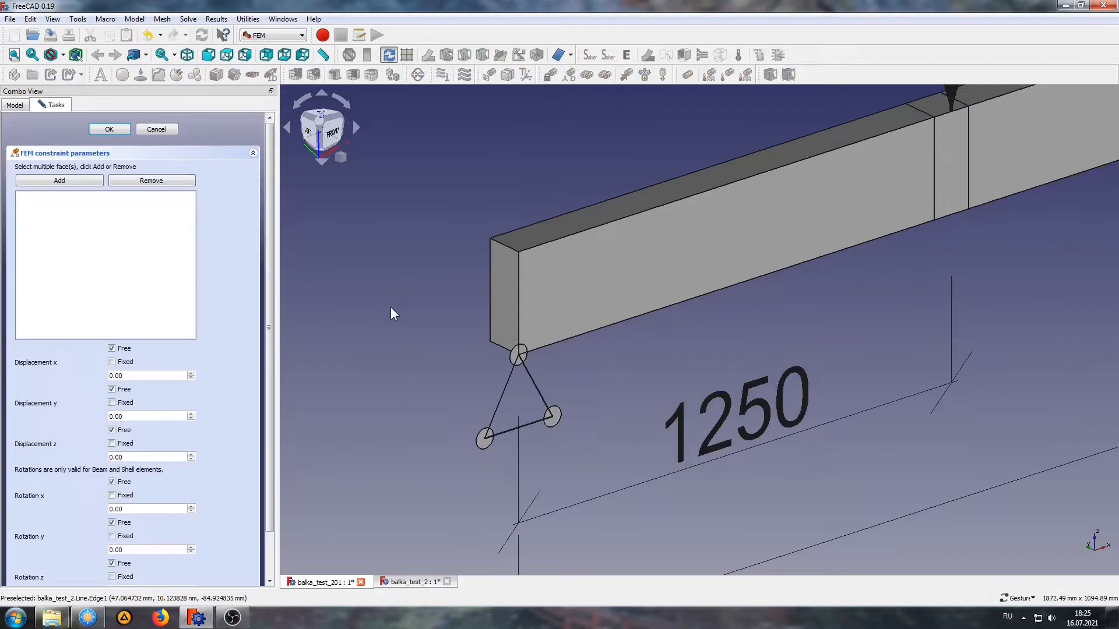
pyautogui.click(112, 444)
pyautogui.click(508, 282)
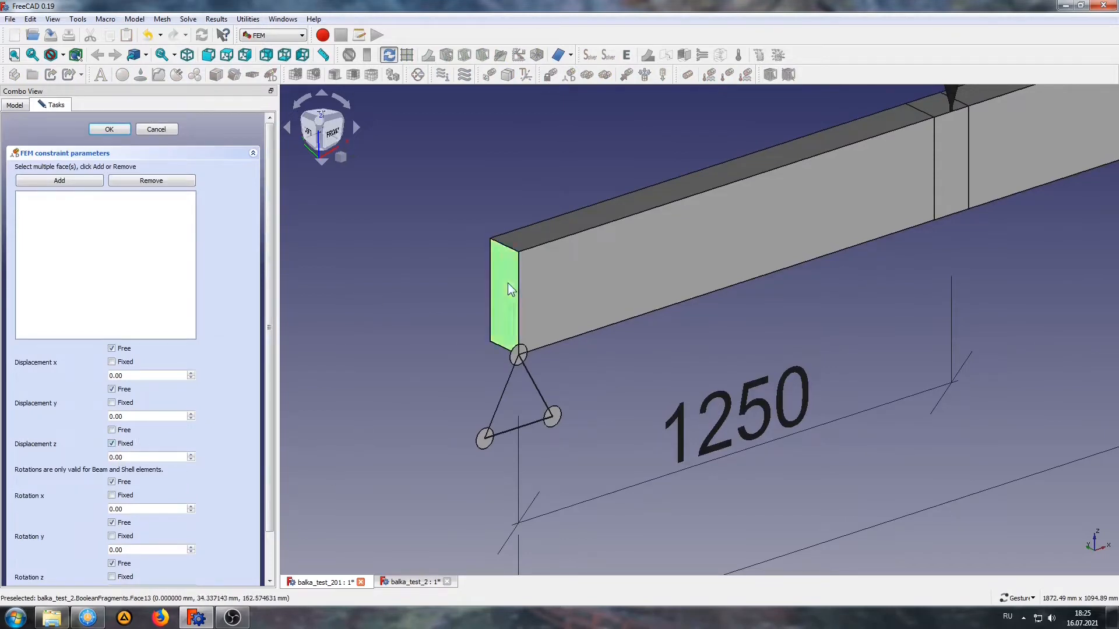
pyautogui.click(72, 183)
# Add the beam's opposite end face, above the single-link support, to the displacement constraint and accept it.
pyautogui.scroll(-2, 193, 270)
pyautogui.moveTo(837, 307); pyautogui.dragTo(650, 306)
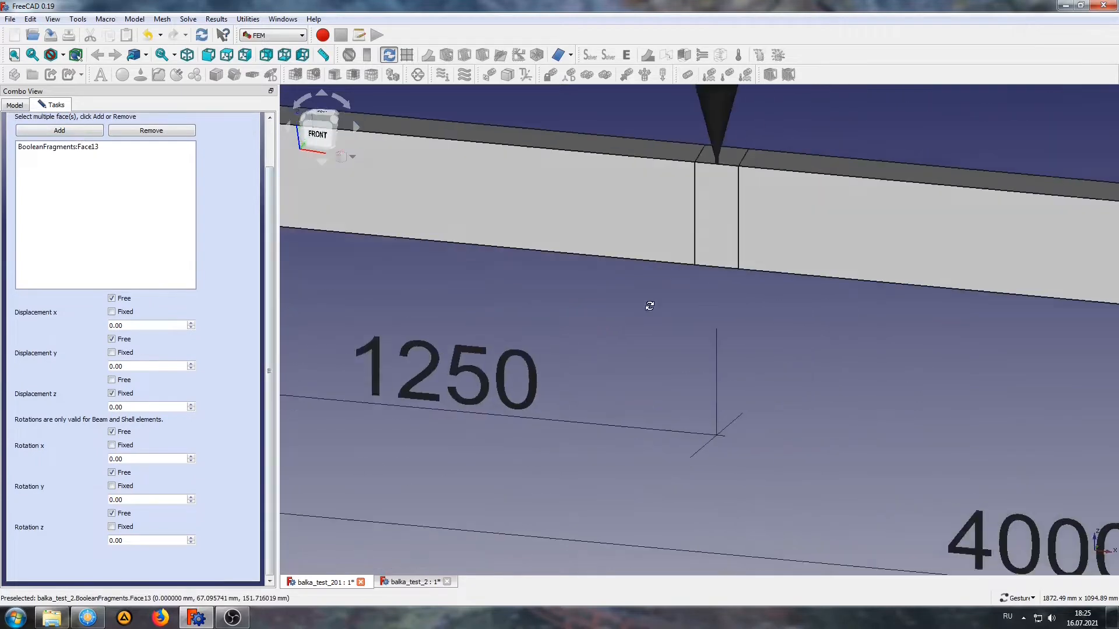
pyautogui.scroll(-5, 647, 315)
pyautogui.scroll(7, 856, 338)
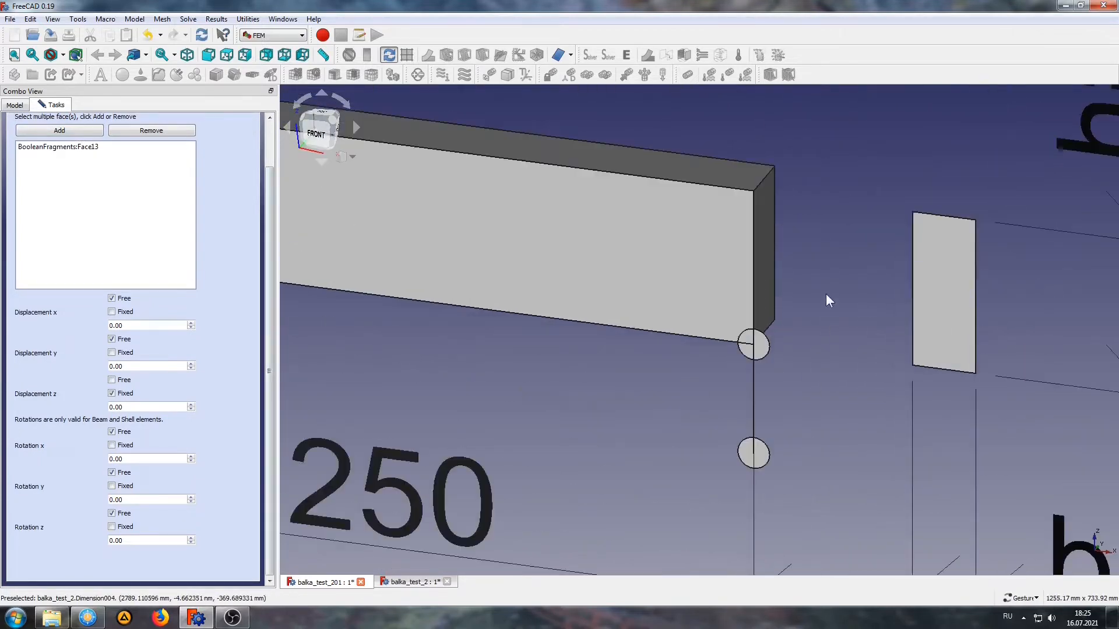
pyautogui.click(764, 272)
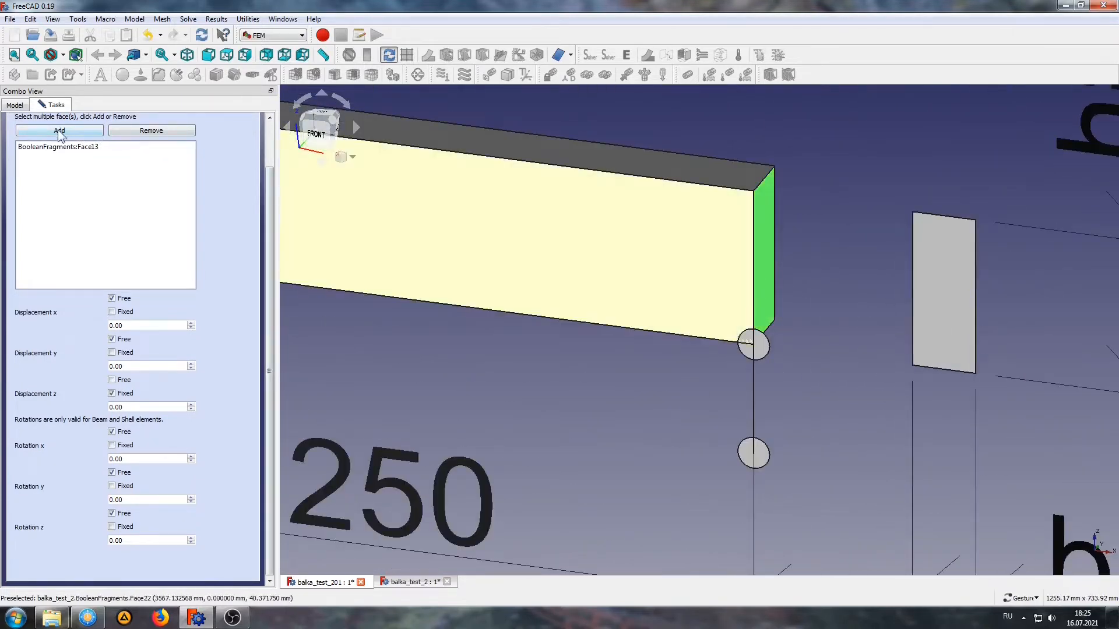
pyautogui.click(60, 132)
pyautogui.scroll(2, 138, 200)
pyautogui.click(108, 126)
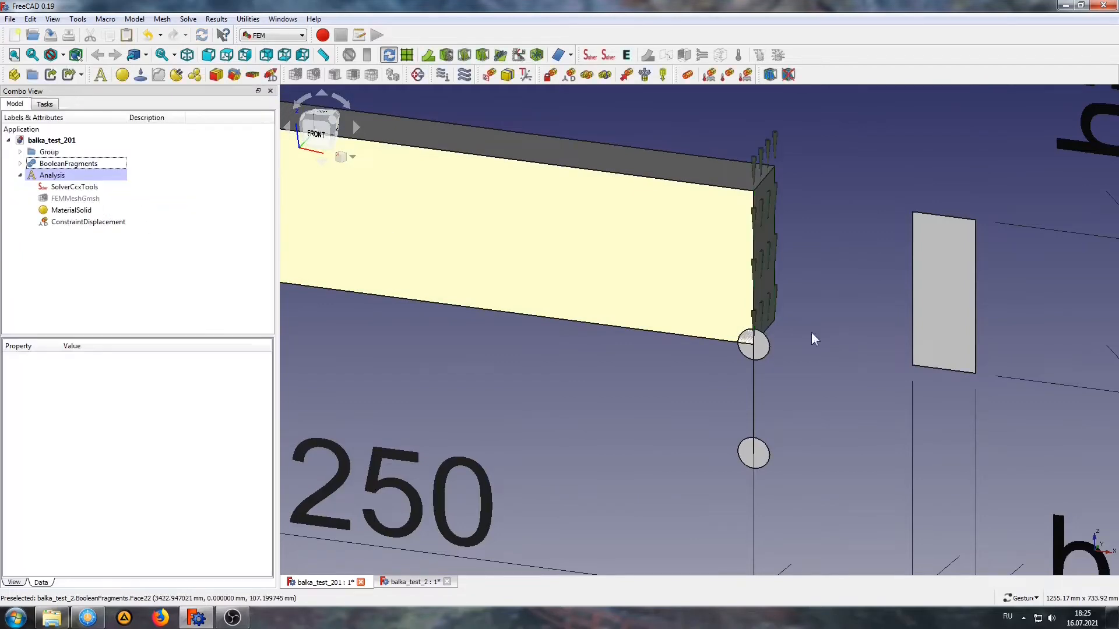
# Create a second displacement constraint fixing x and y on the lower edge of the end face at the triangular support.
pyautogui.scroll(-9, 838, 331)
pyautogui.moveTo(379, 402); pyautogui.dragTo(576, 391)
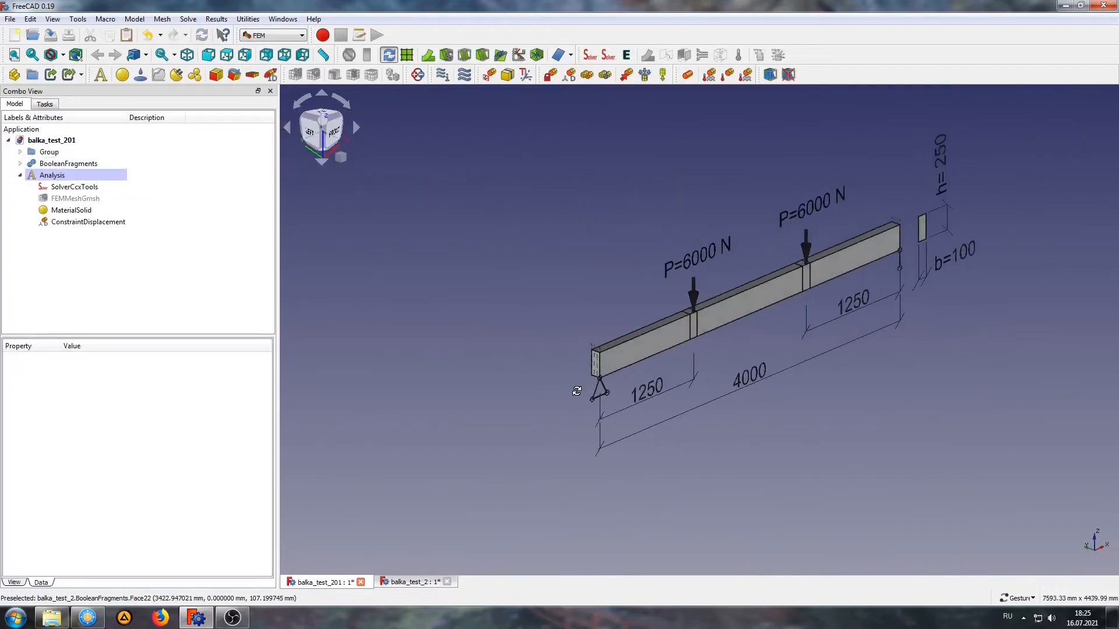
pyautogui.scroll(9, 589, 387)
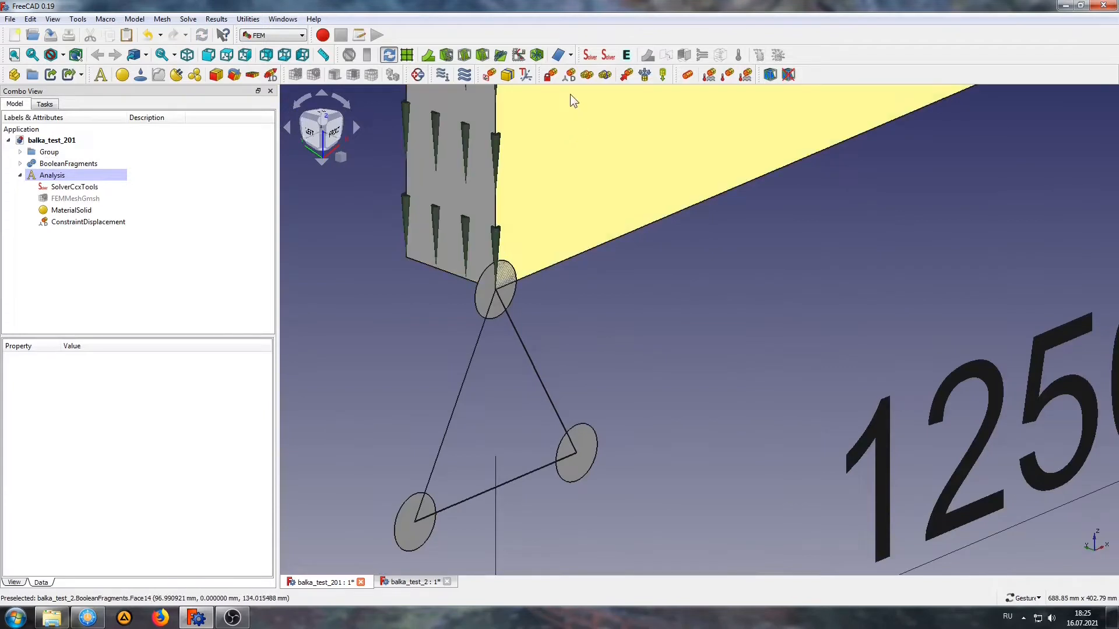
pyautogui.click(568, 74)
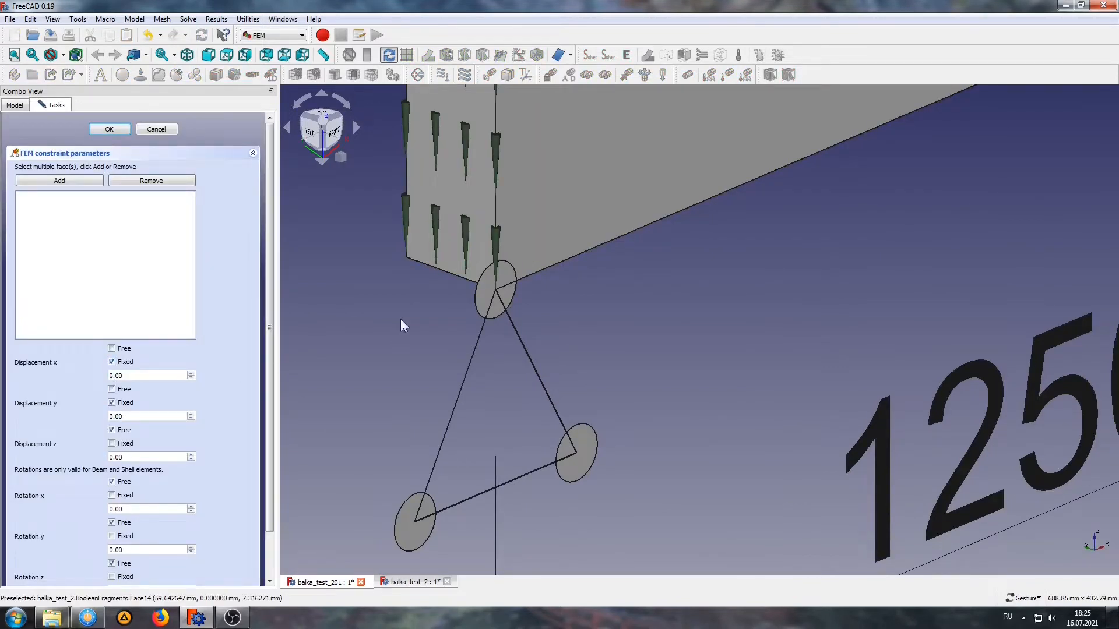
pyautogui.click(446, 272)
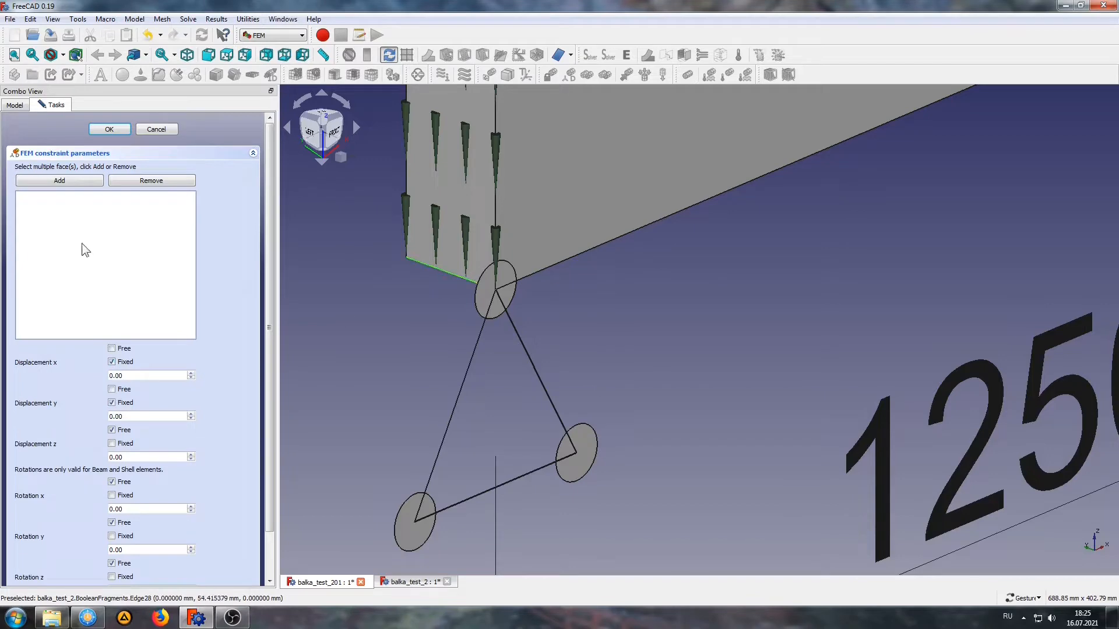
pyautogui.click(75, 181)
pyautogui.click(109, 129)
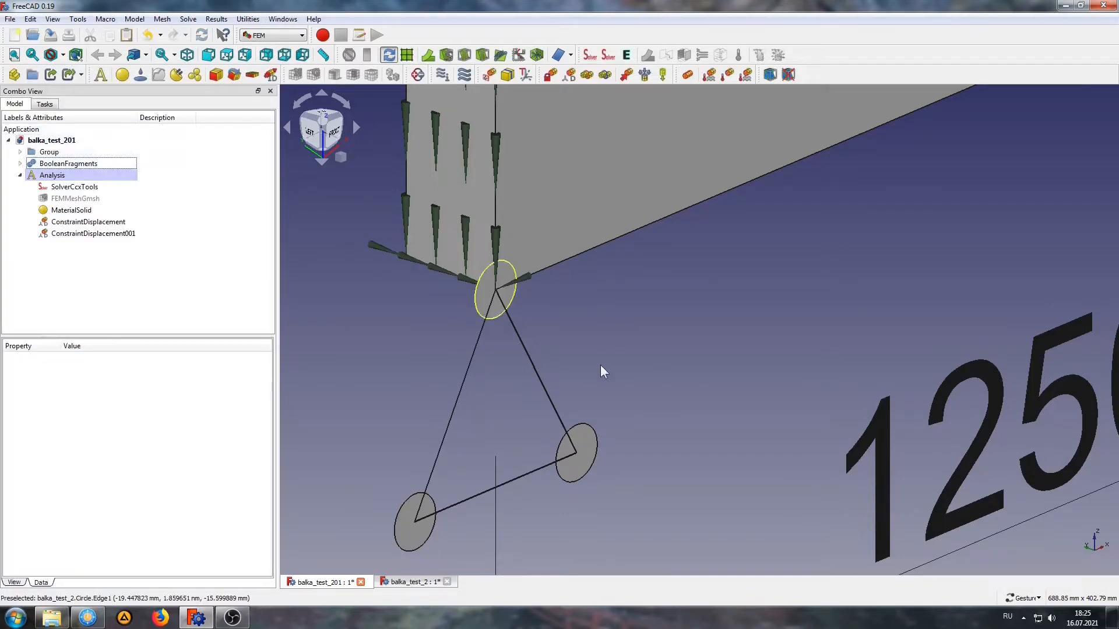
# Add a self-weight constraint to the beam analysis.
pyautogui.scroll(-3, 577, 424)
pyautogui.scroll(-3, 576, 422)
pyautogui.moveTo(953, 430); pyautogui.dragTo(785, 449)
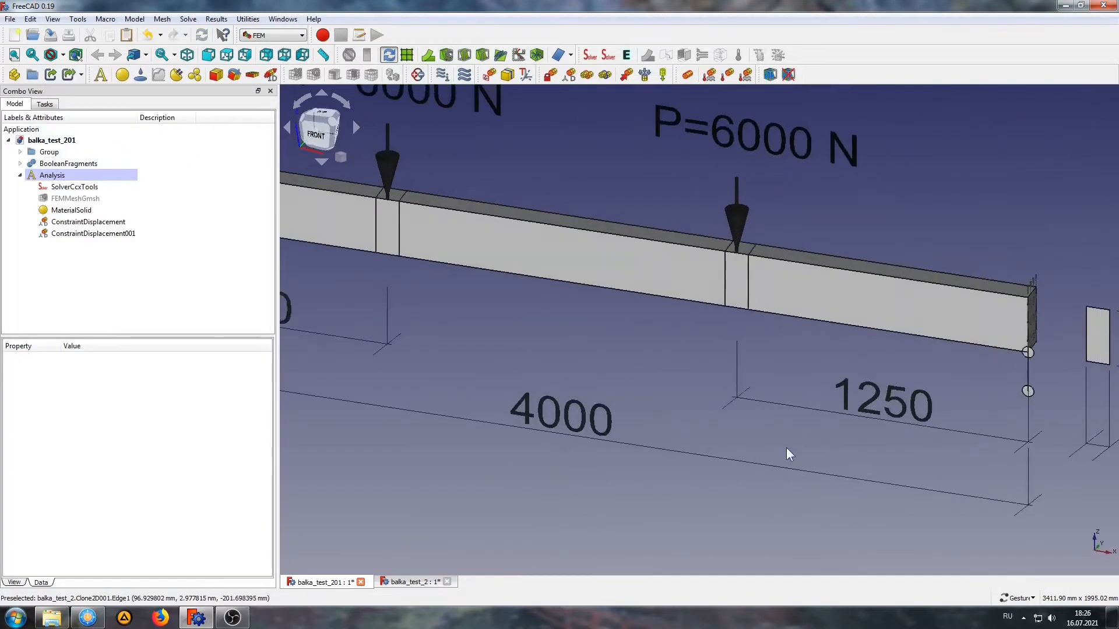
pyautogui.scroll(-2, 785, 447)
pyautogui.moveTo(665, 399); pyautogui.dragTo(754, 402, button='right')
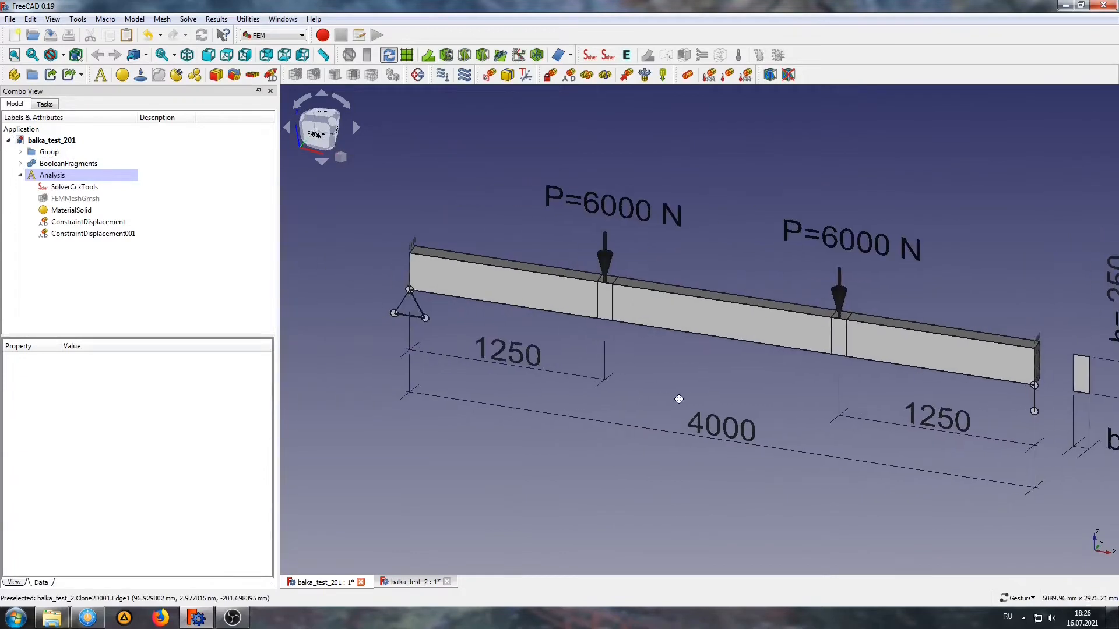
pyautogui.click(663, 75)
# Create a force constraint of 6000 N on the top face of the load area nearest the triangular support.
pyautogui.moveTo(408, 411); pyautogui.dragTo(460, 480)
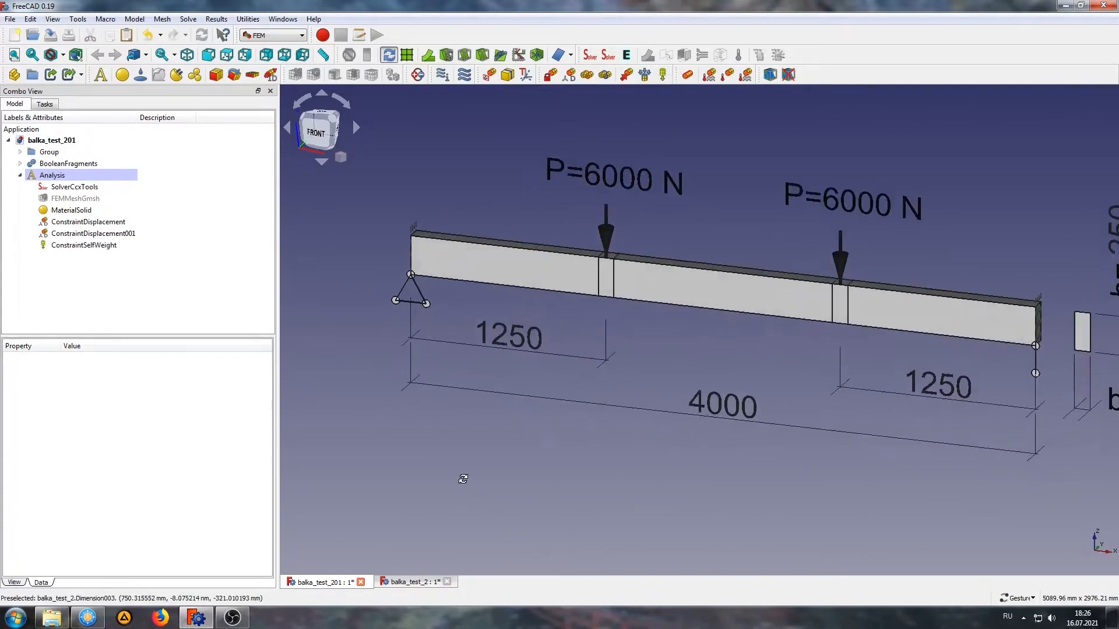
pyautogui.moveTo(739, 440); pyautogui.dragTo(625, 472, button='right')
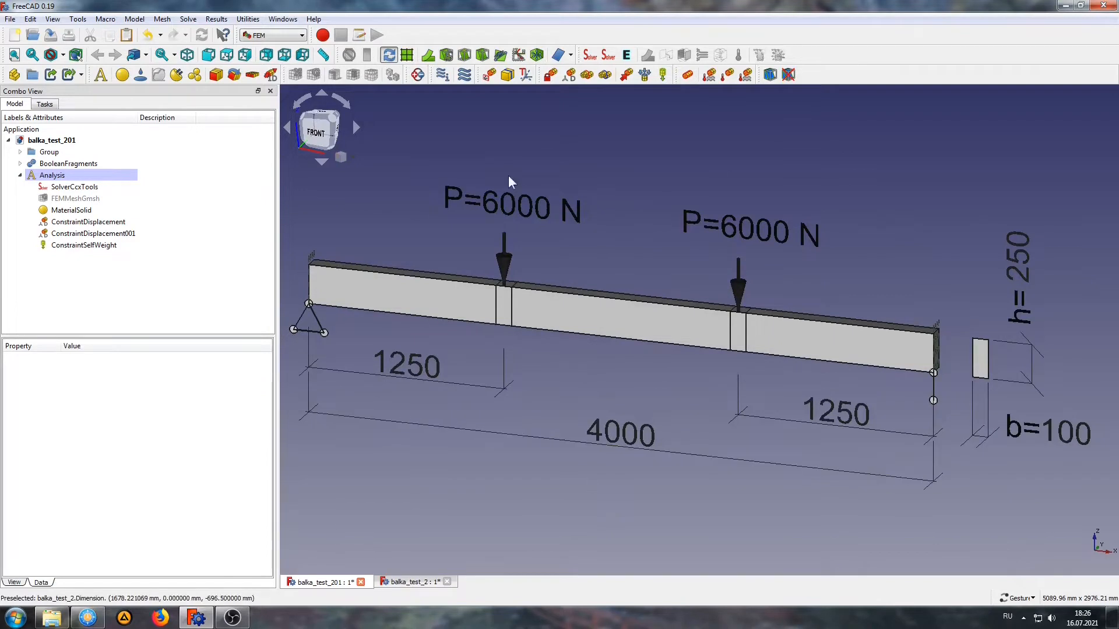
pyautogui.scroll(5, 498, 264)
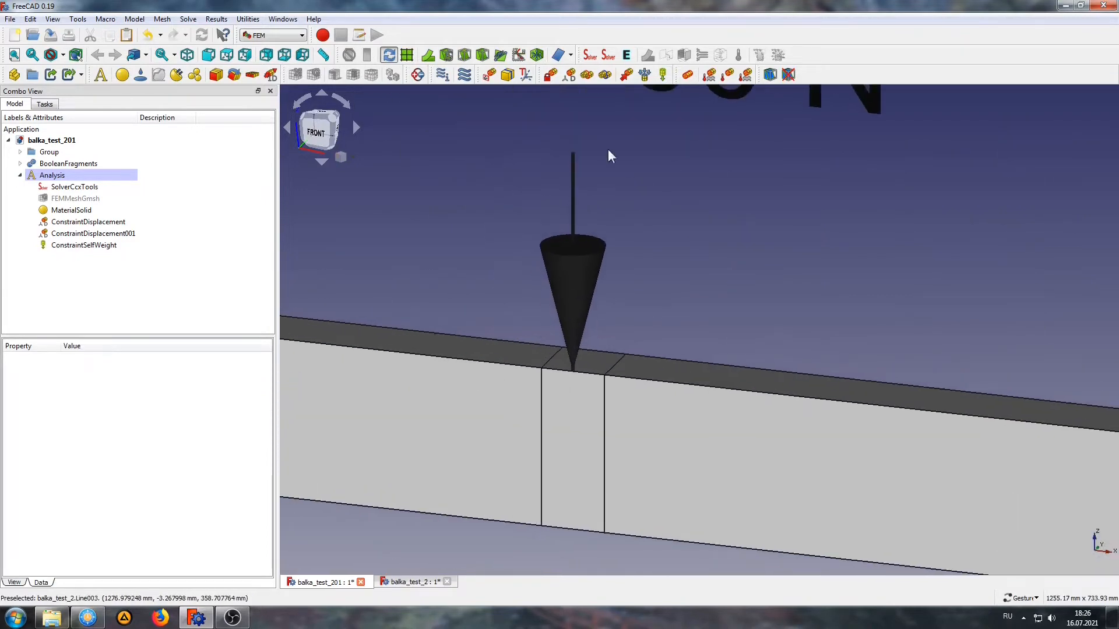
pyautogui.click(626, 74)
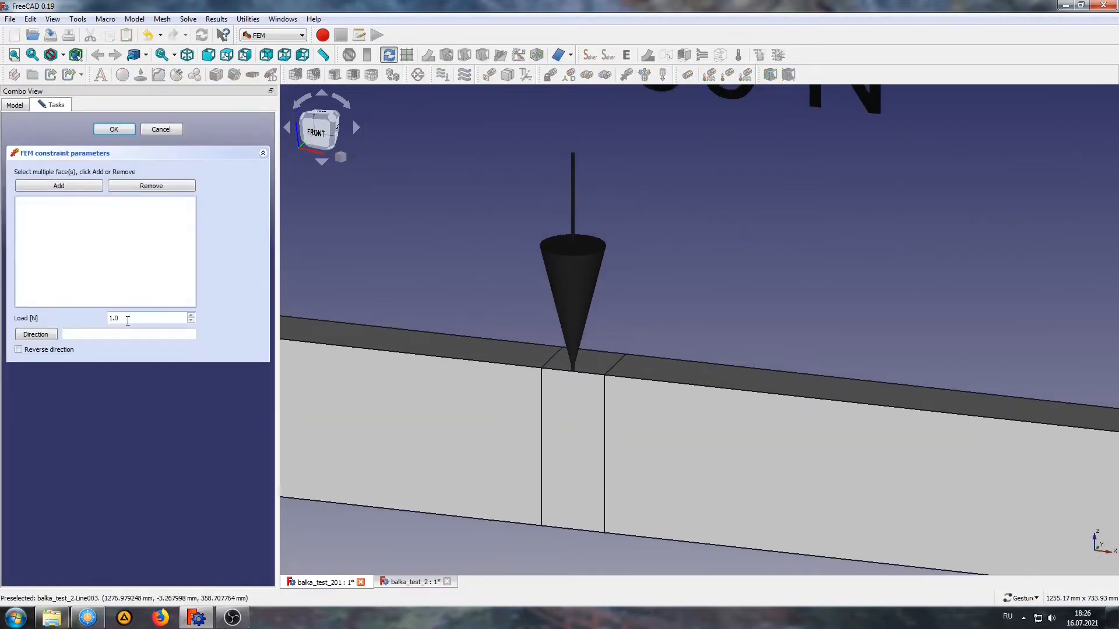
pyautogui.moveTo(127, 319); pyautogui.dragTo(86, 320)
pyautogui.write('6000')
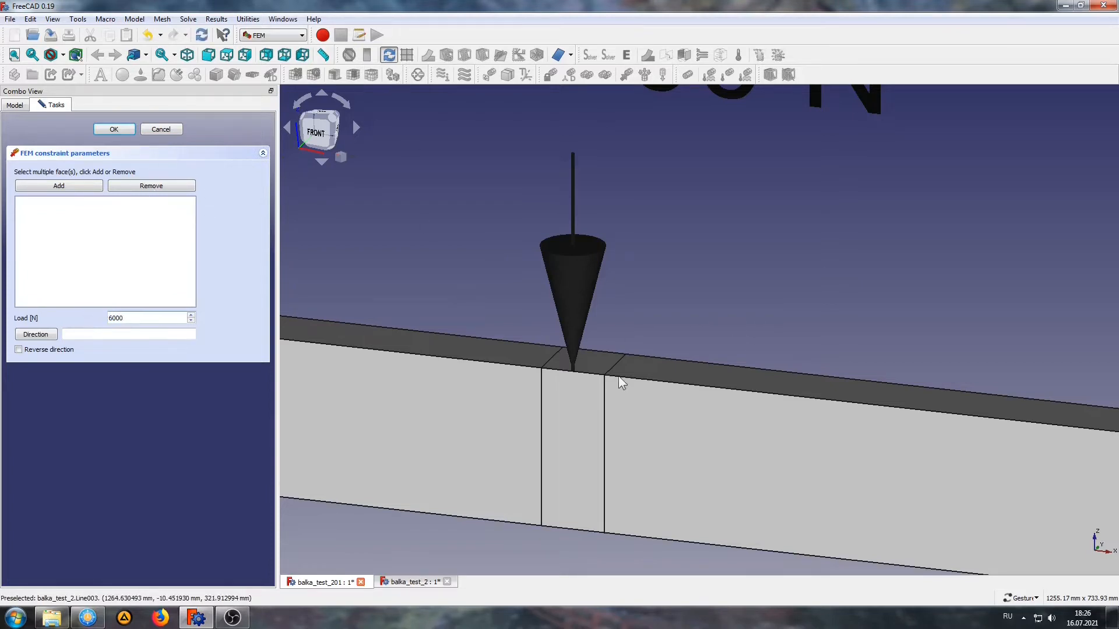
pyautogui.click(607, 362)
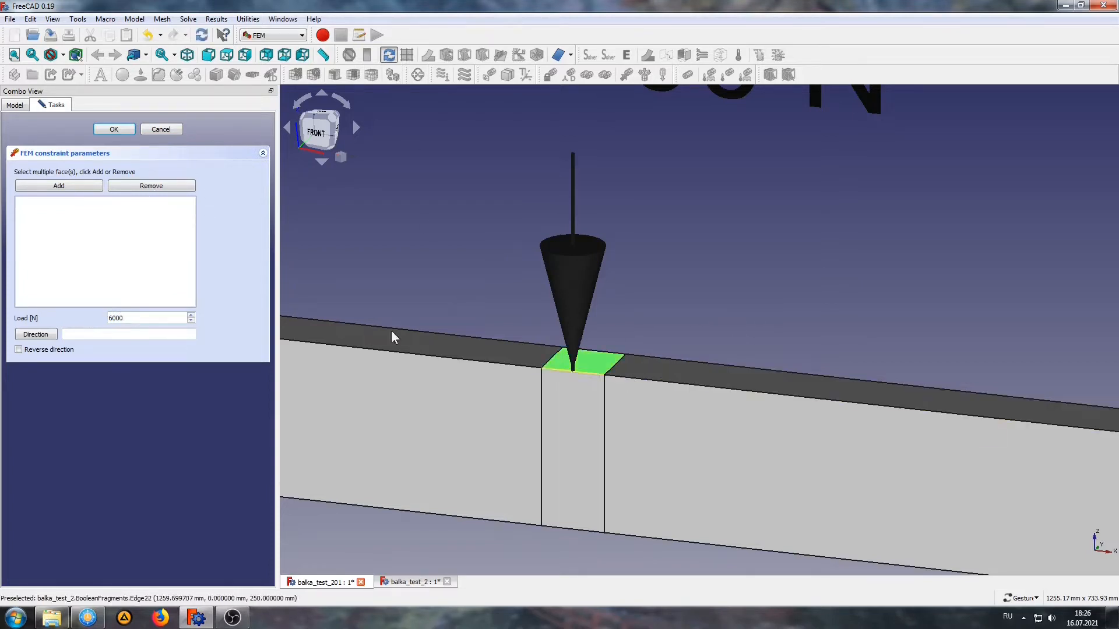
pyautogui.click(69, 189)
# Reverse the direction of the force on the first load area so that it acts downward.
pyautogui.scroll(-2, 745, 215)
pyautogui.moveTo(744, 246); pyautogui.dragTo(740, 288)
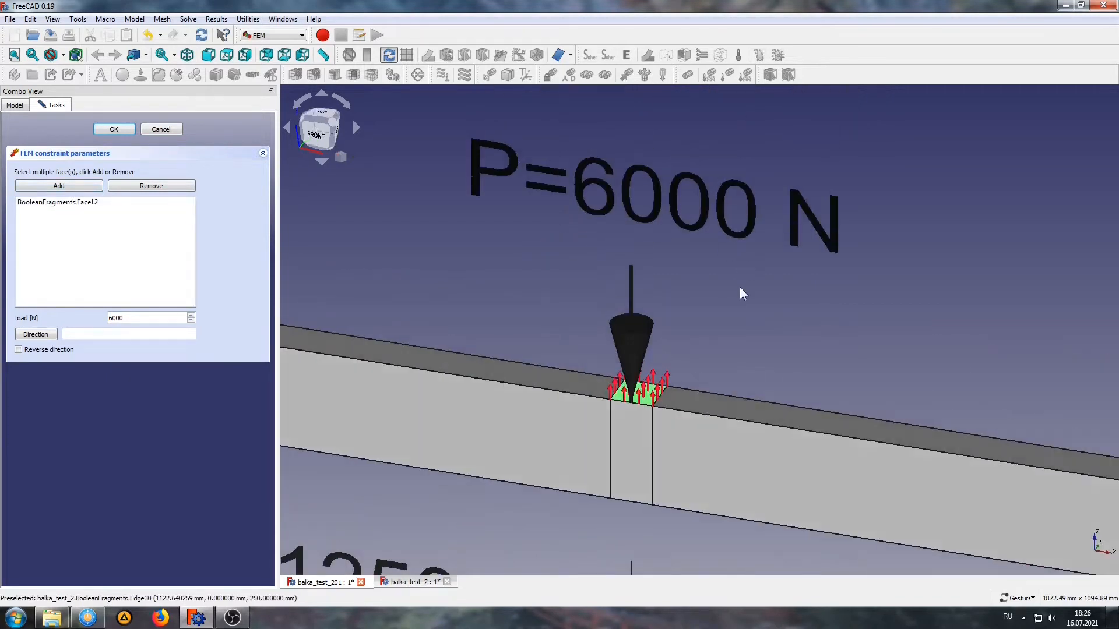
pyautogui.scroll(2, 693, 419)
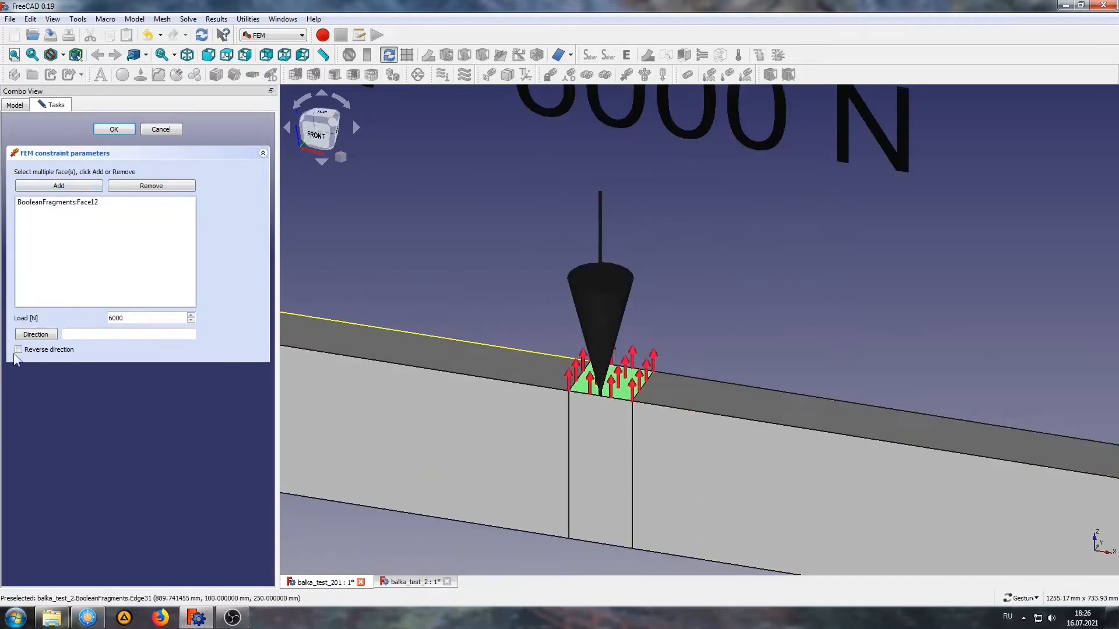
pyautogui.click(18, 349)
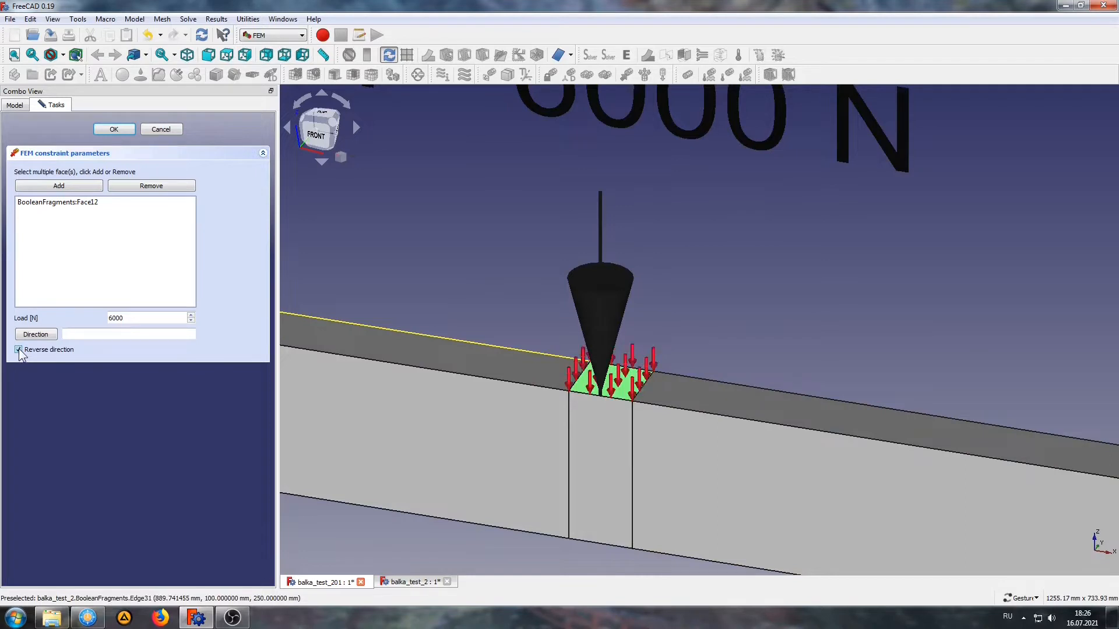
# Set the force direction along the vertical edge BooleanFragments:Edge17 of the first load area.
pyautogui.moveTo(696, 278); pyautogui.dragTo(687, 256, button='right')
pyautogui.scroll(2, 635, 459)
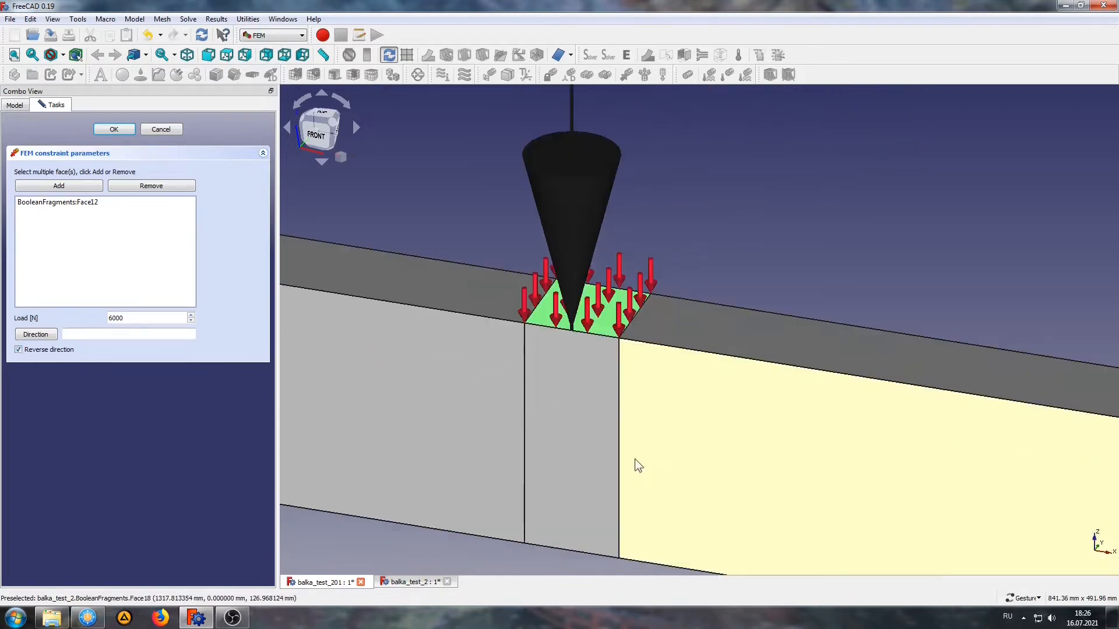
pyautogui.moveTo(635, 459); pyautogui.dragTo(547, 350, button='right')
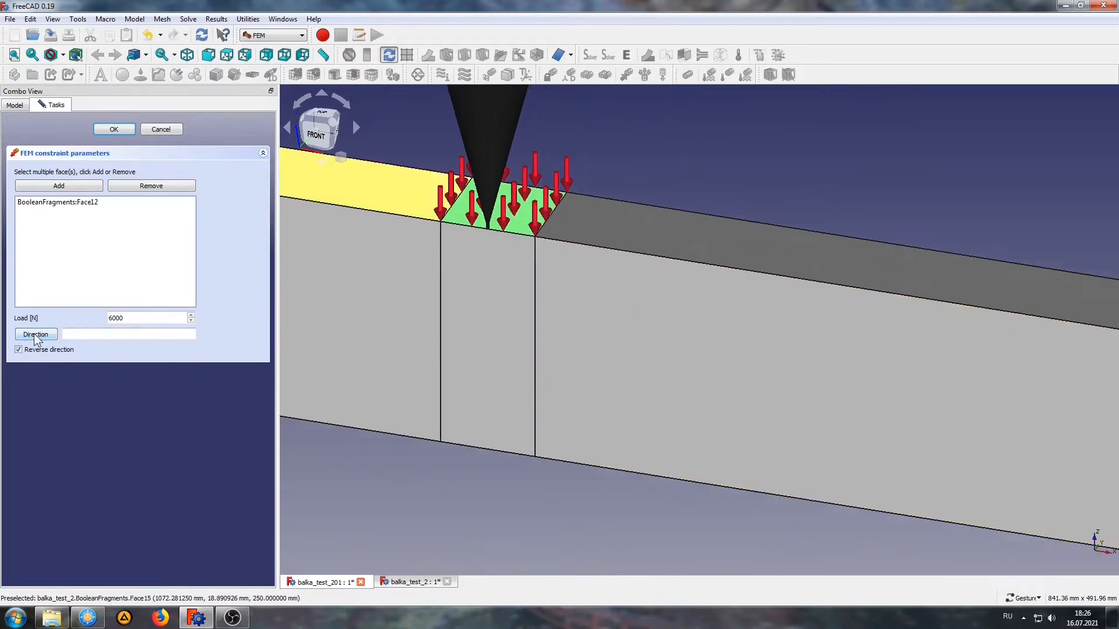
pyautogui.click(36, 334)
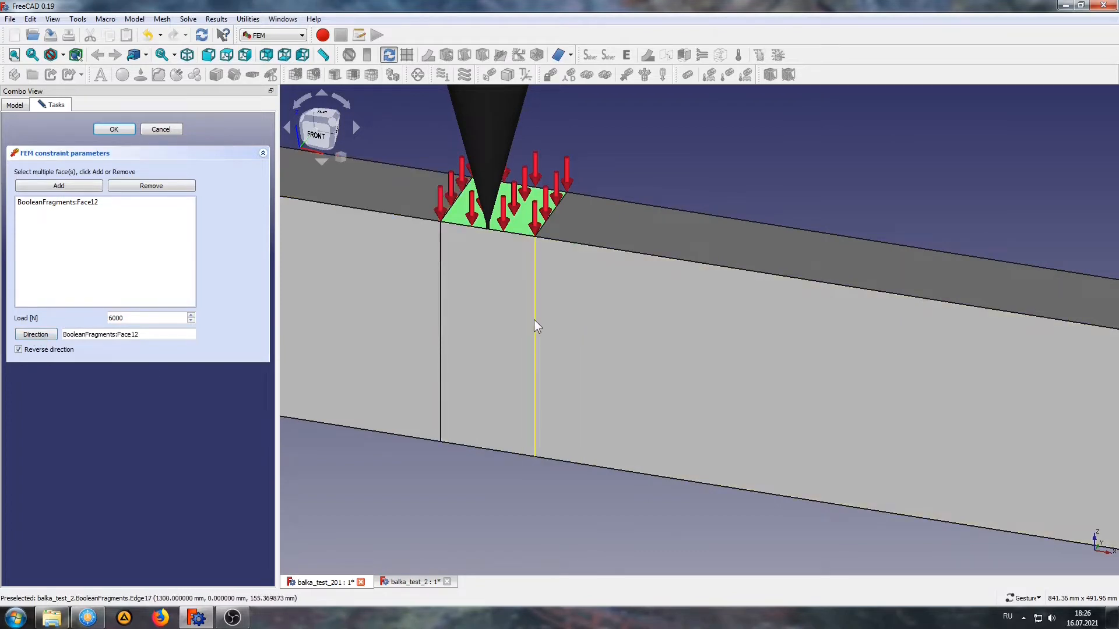
pyautogui.click(533, 319)
pyautogui.click(36, 334)
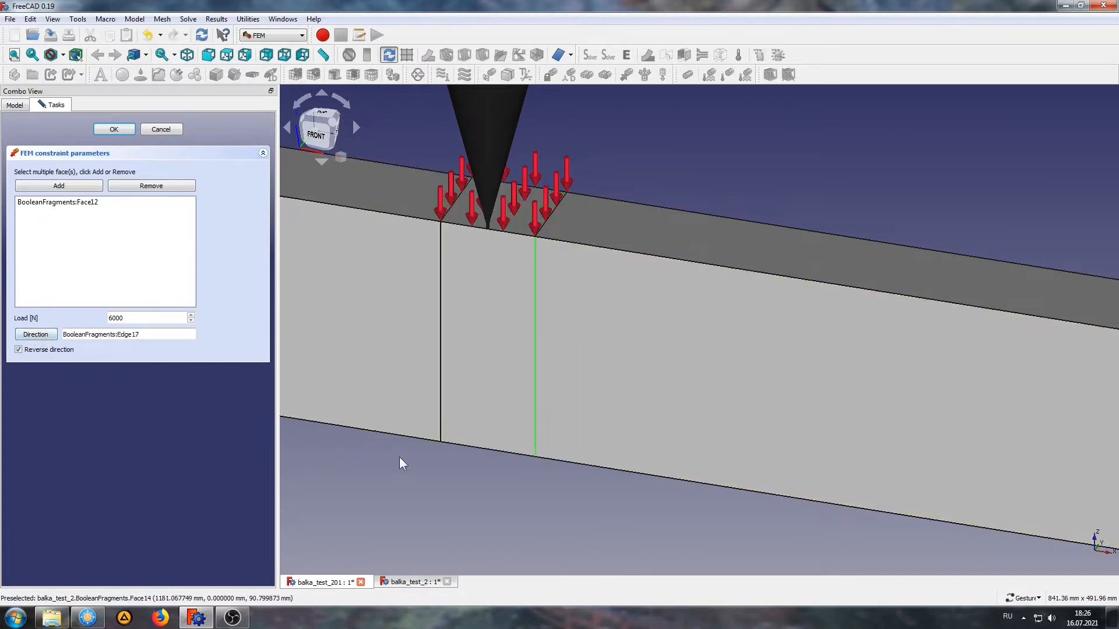
# Add the top face of the second load area to the same force constraint.
pyautogui.scroll(-3, 526, 439)
pyautogui.scroll(-3, 619, 239)
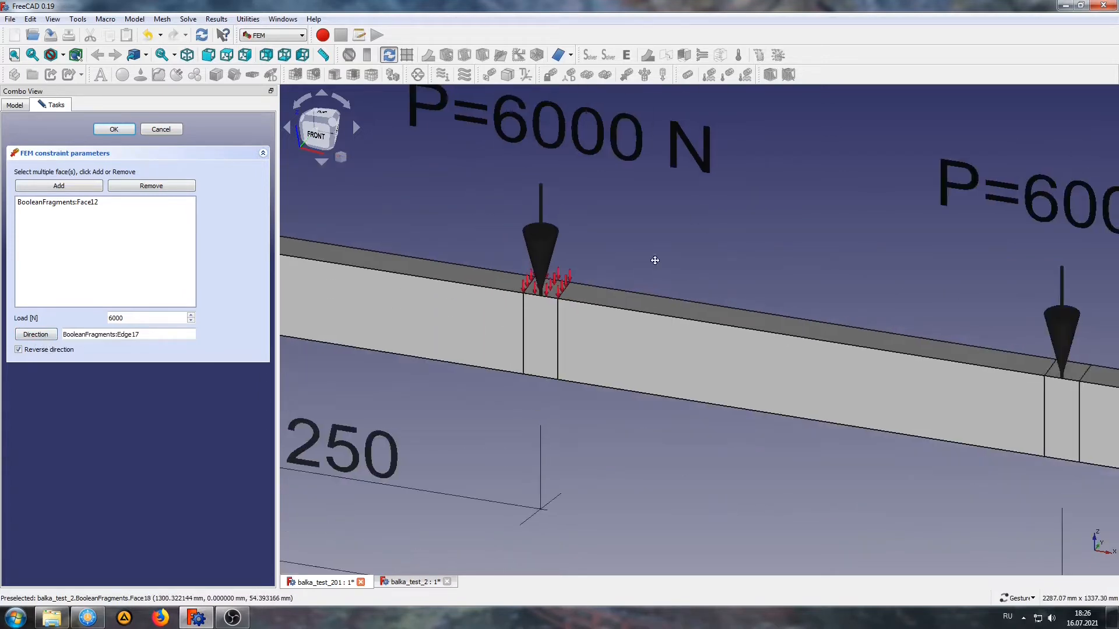
pyautogui.scroll(2, 589, 243)
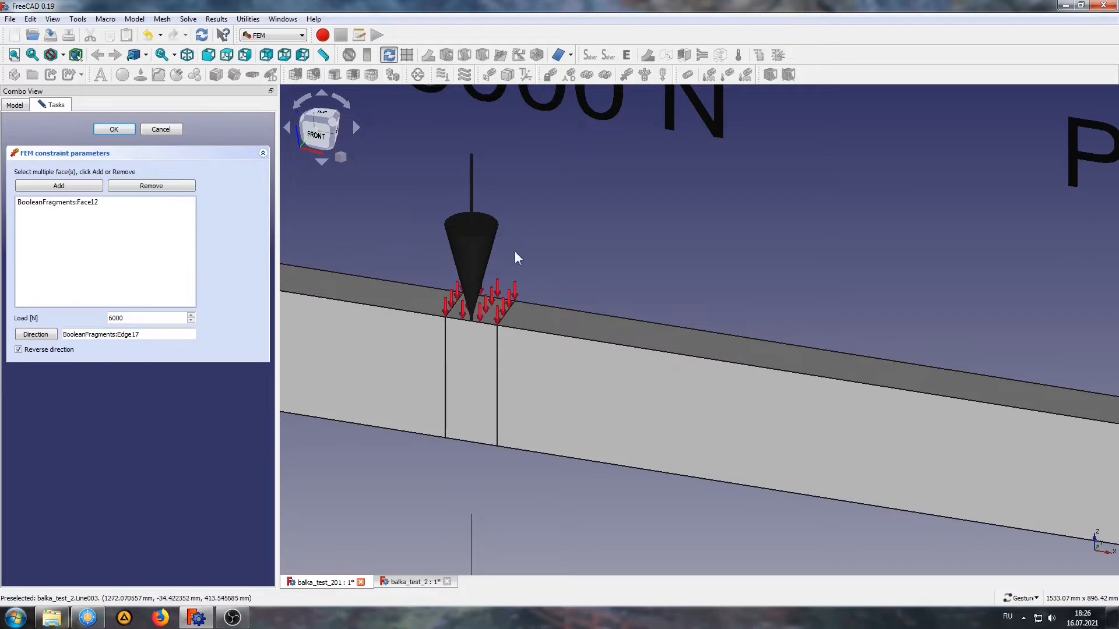
pyautogui.scroll(-5, 515, 251)
pyautogui.scroll(5, 801, 327)
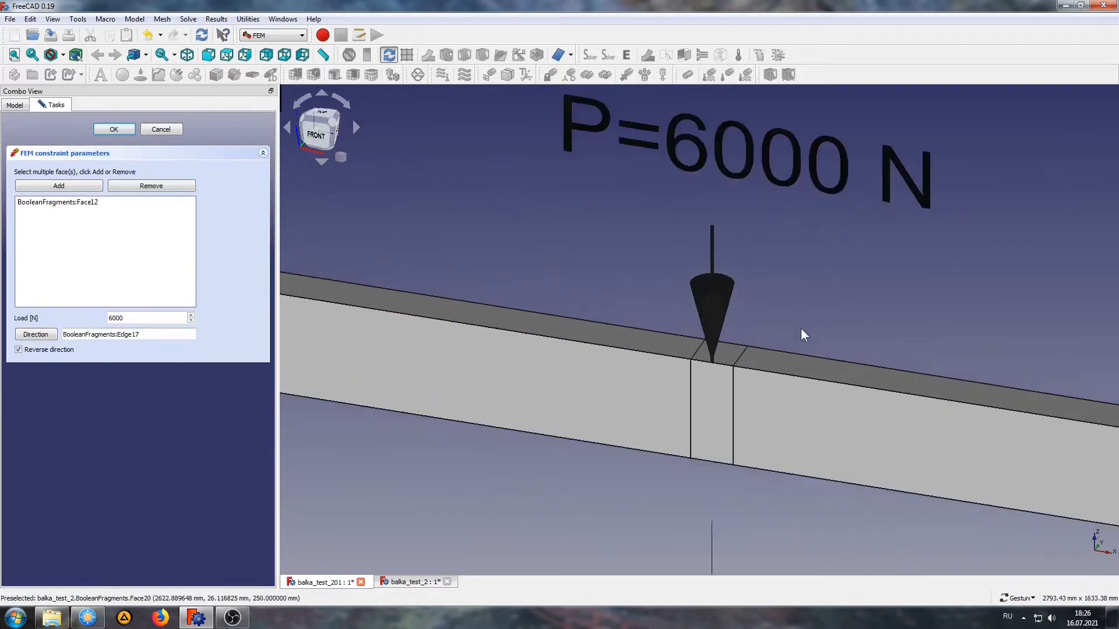
pyautogui.click(685, 377)
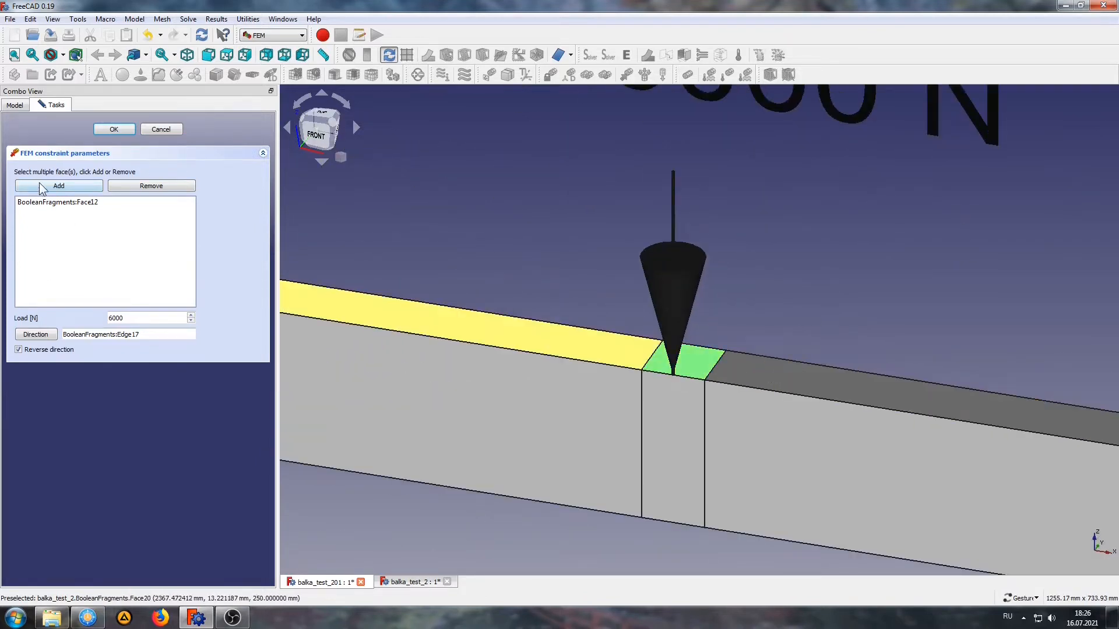
pyautogui.scroll(-3, 758, 408)
pyautogui.scroll(-3, 802, 435)
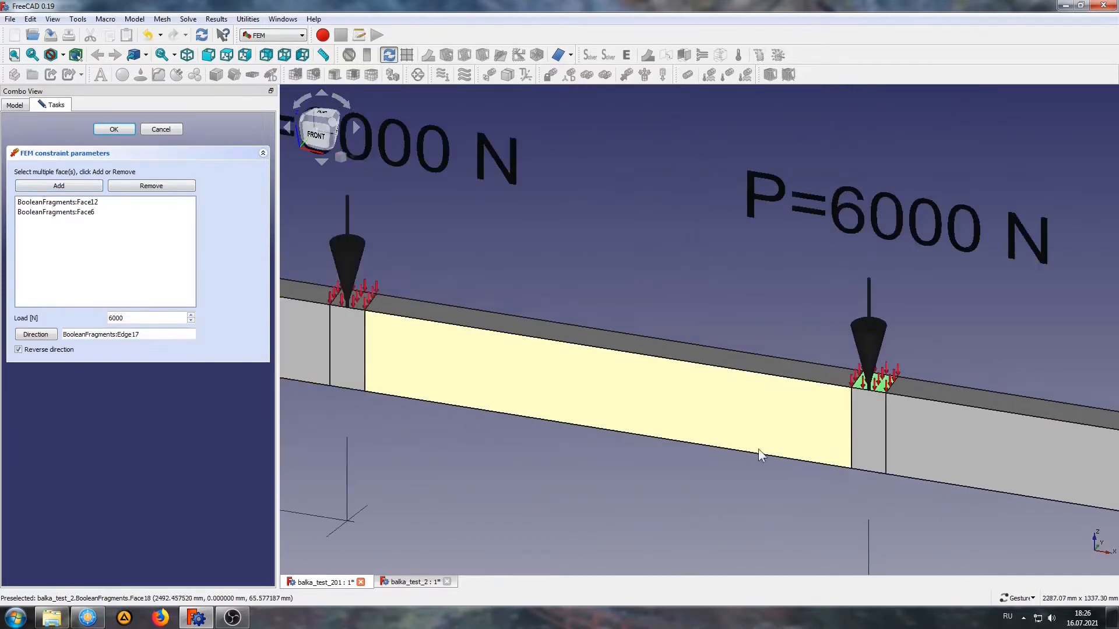
# Hide the Group with the drawn load arrows and P=6000 N labels, and return to the force constraint parameters.
pyautogui.click(14, 106)
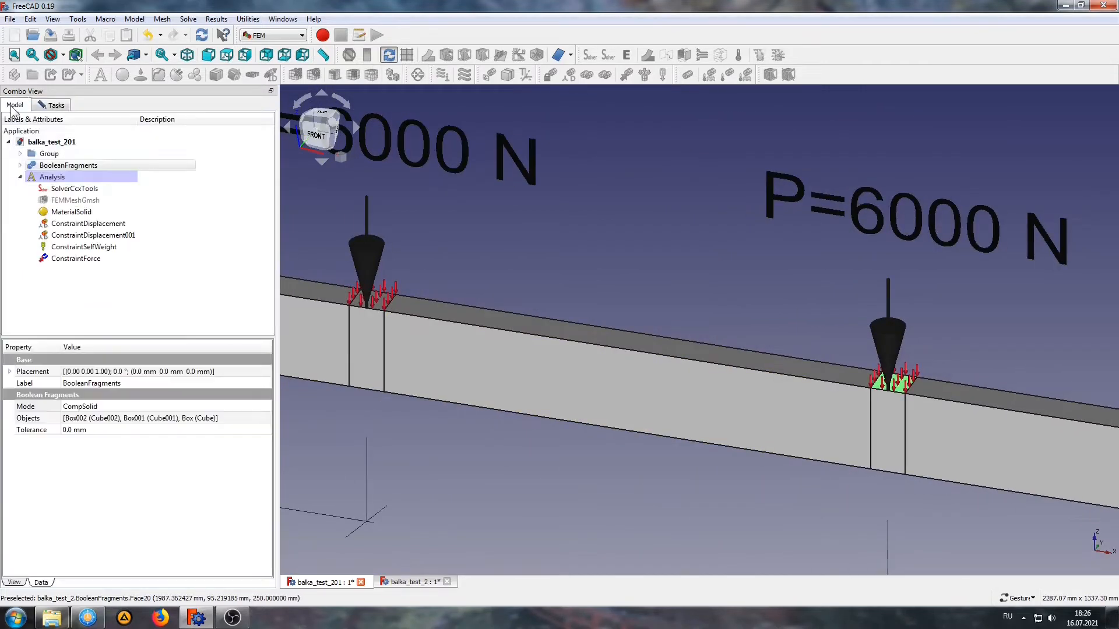
pyautogui.click(49, 153)
pyautogui.press('space')
pyautogui.moveTo(571, 292); pyautogui.dragTo(642, 272, button='right')
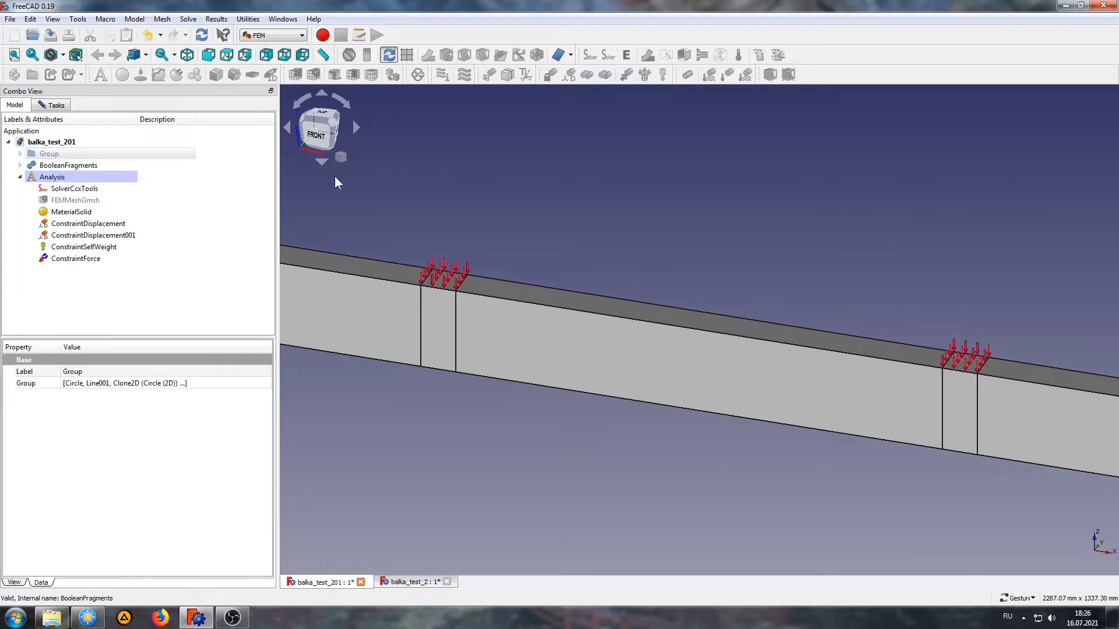
pyautogui.click(52, 105)
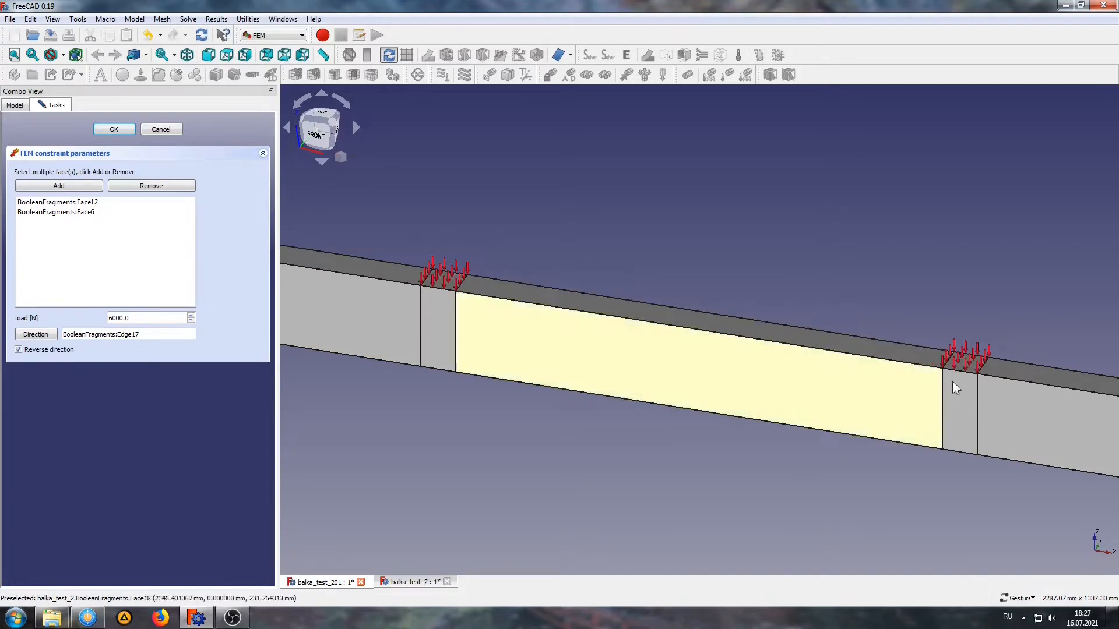
# Remove the second load area's top face, BooleanFragments:Face6, from the force constraint and accept the constraint.
pyautogui.click(81, 212)
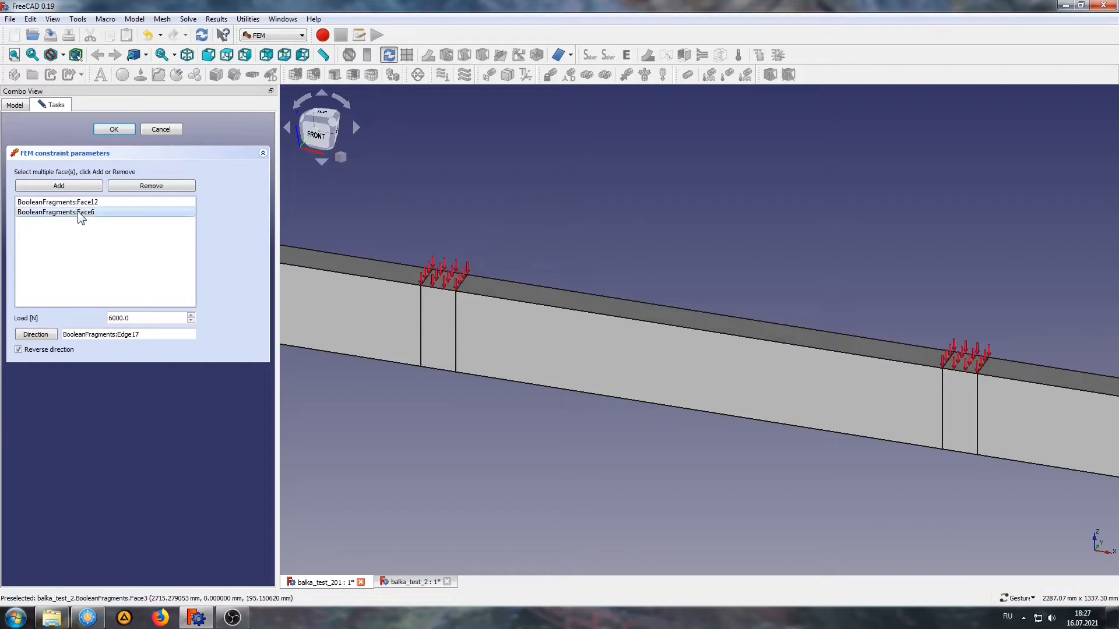
pyautogui.click(146, 186)
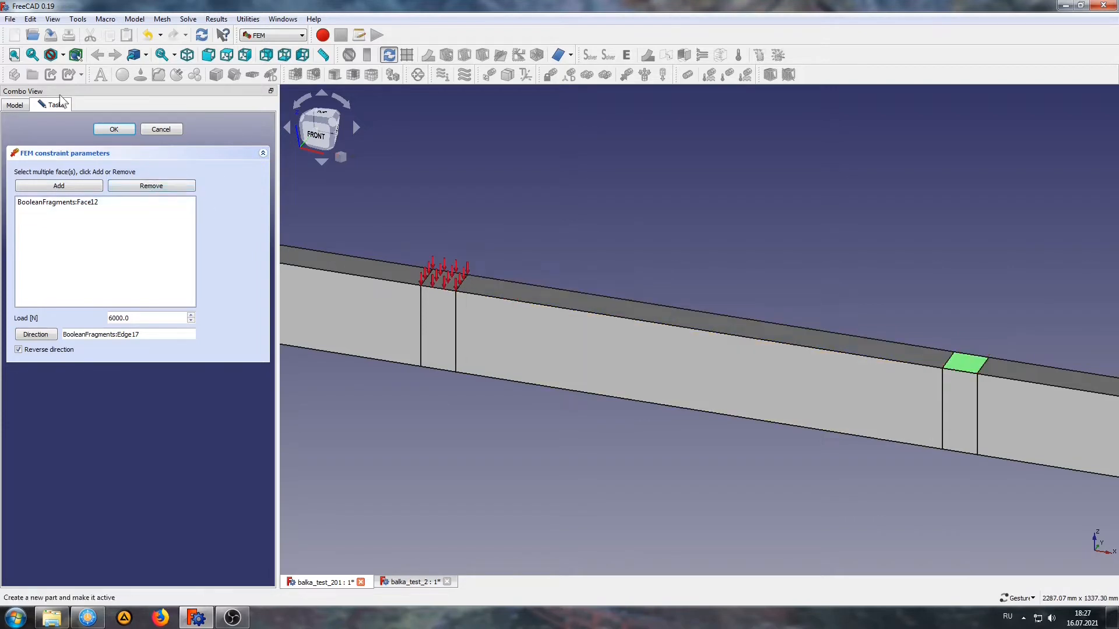
pyautogui.click(120, 128)
# Create a separate force constraint of 6000 N on the top face of the second load area with reversed direction.
pyautogui.moveTo(587, 245); pyautogui.dragTo(384, 205, button='right')
pyautogui.scroll(3, 865, 270)
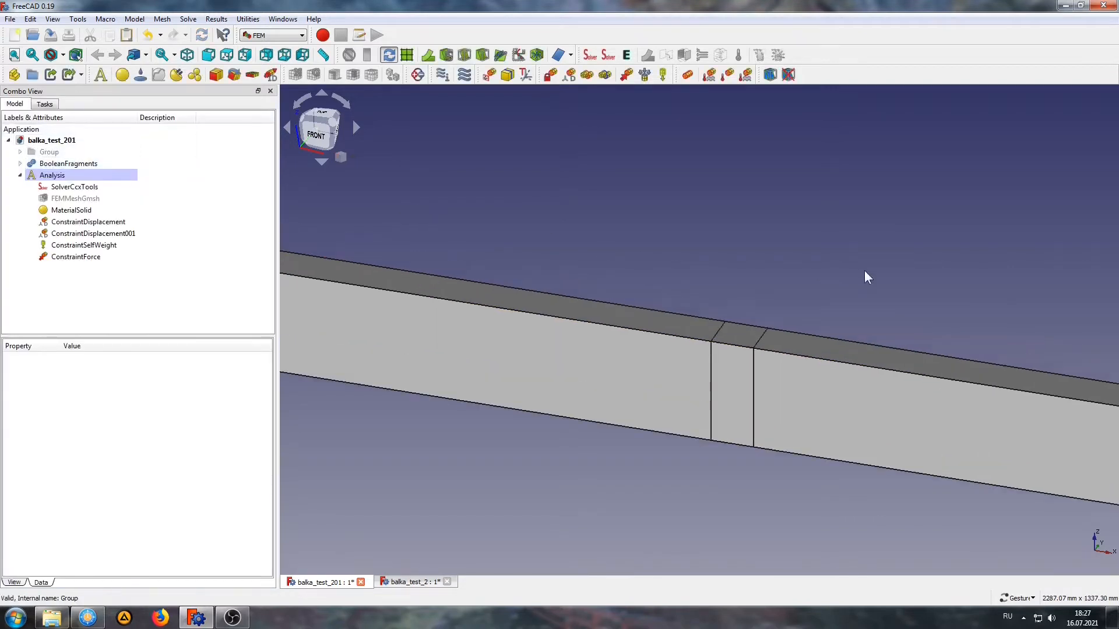
pyautogui.moveTo(816, 262); pyautogui.dragTo(757, 195, button='right')
pyautogui.click(626, 75)
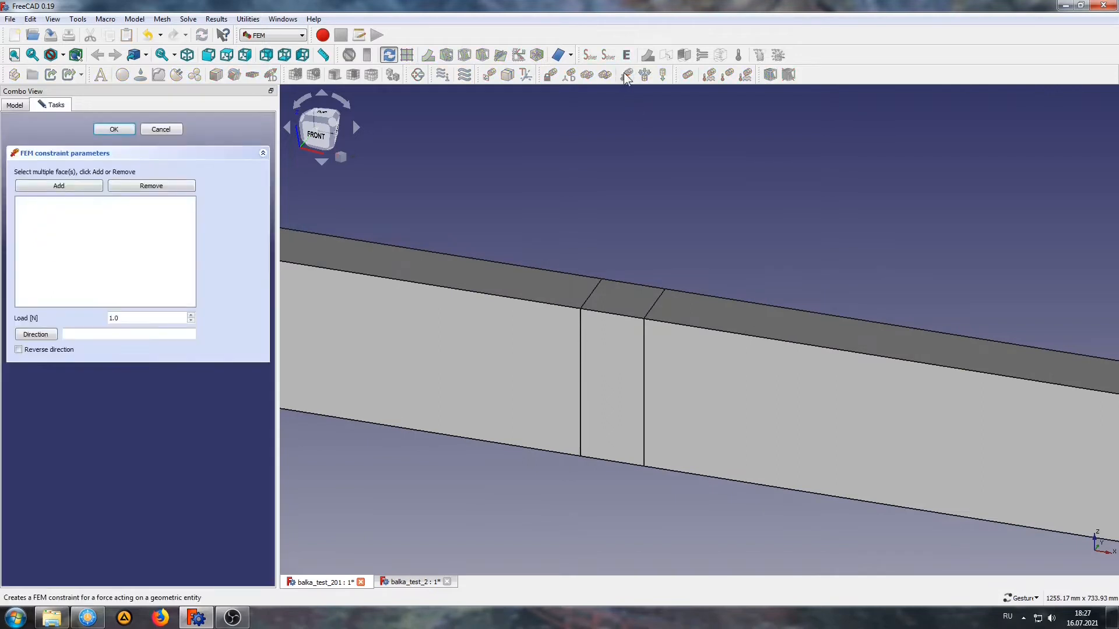
pyautogui.click(609, 303)
pyautogui.doubleClick(105, 320)
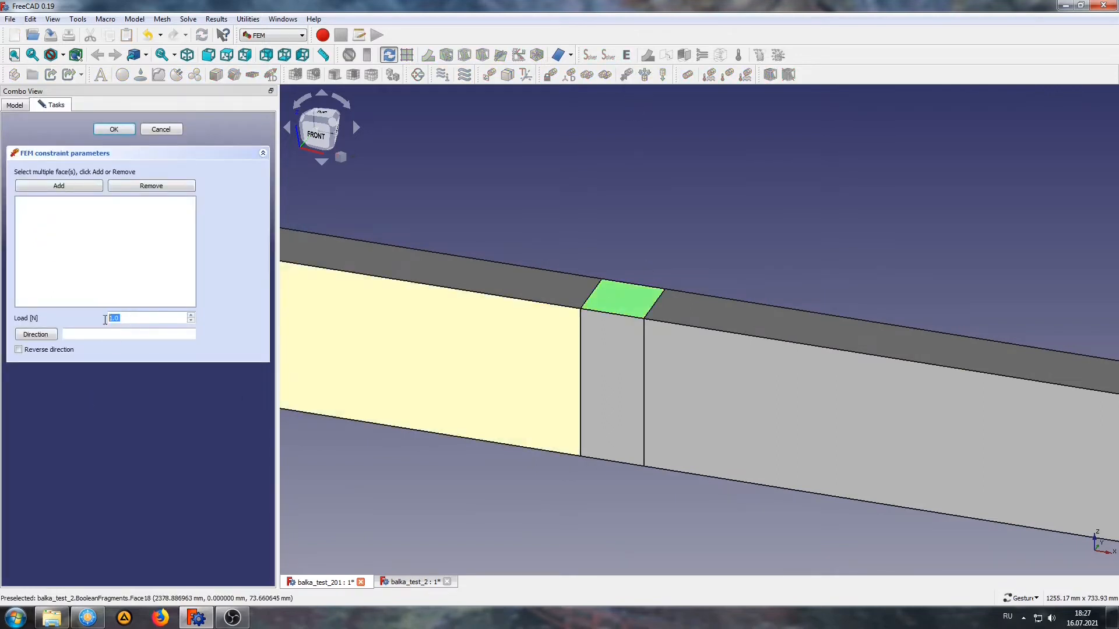
pyautogui.write('6000')
pyautogui.click(61, 185)
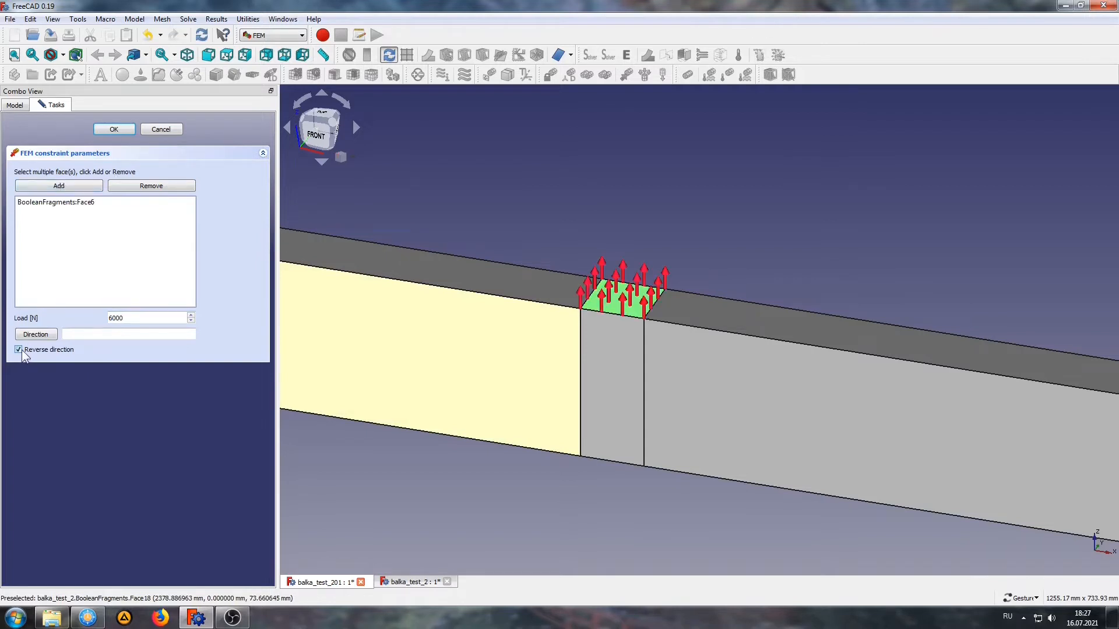
pyautogui.click(115, 128)
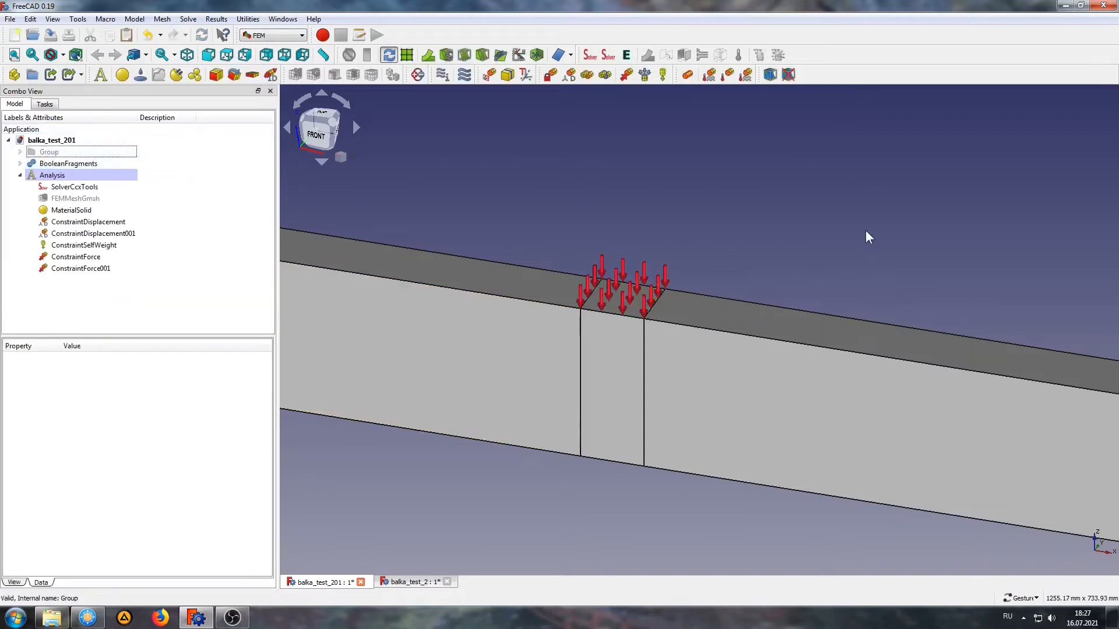
# Save the balka_test_201 document with the whole beam in view.
pyautogui.scroll(-7, 785, 243)
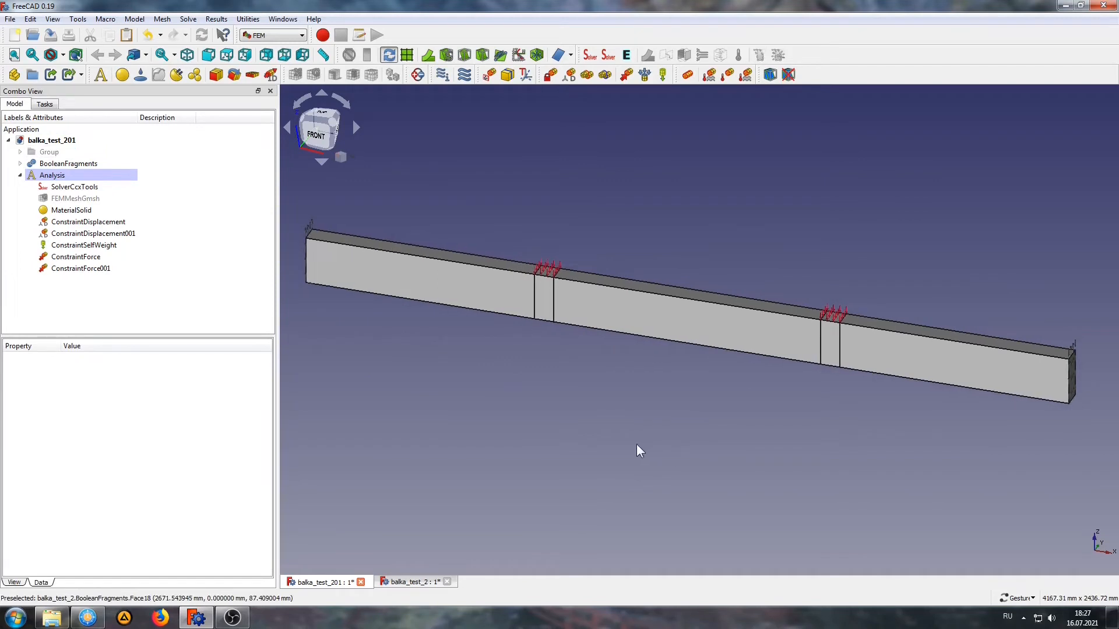
pyautogui.moveTo(636, 444); pyautogui.dragTo(639, 422, button='right')
pyautogui.click(51, 35)
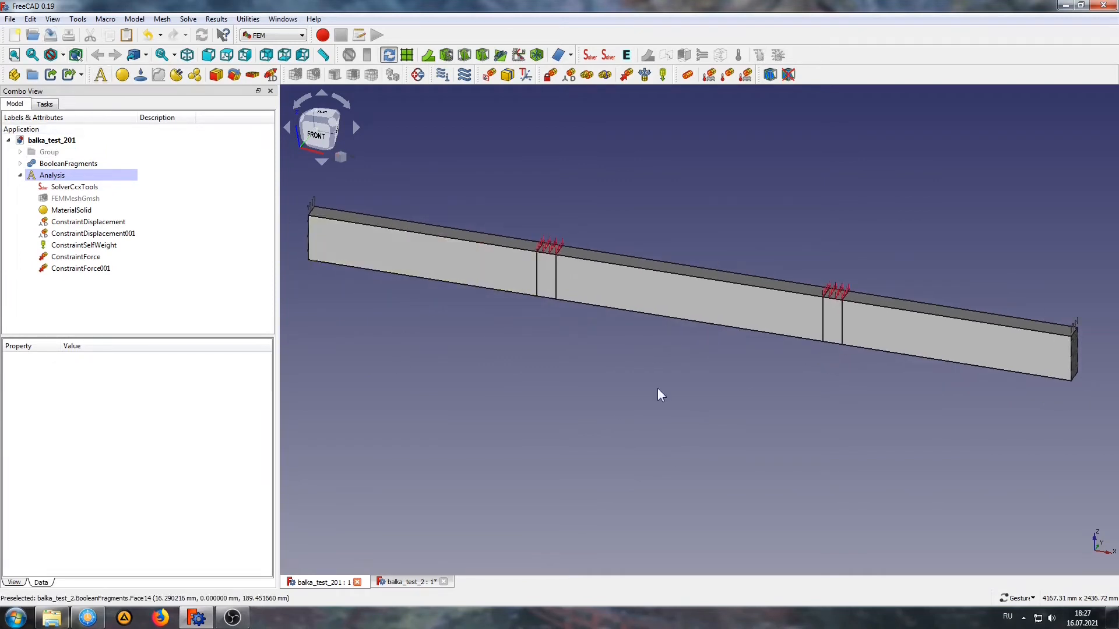
# Write the .inp file for a static analysis in SolverCcxTools, run CalculiX and close the solver task.
pyautogui.doubleClick(76, 187)
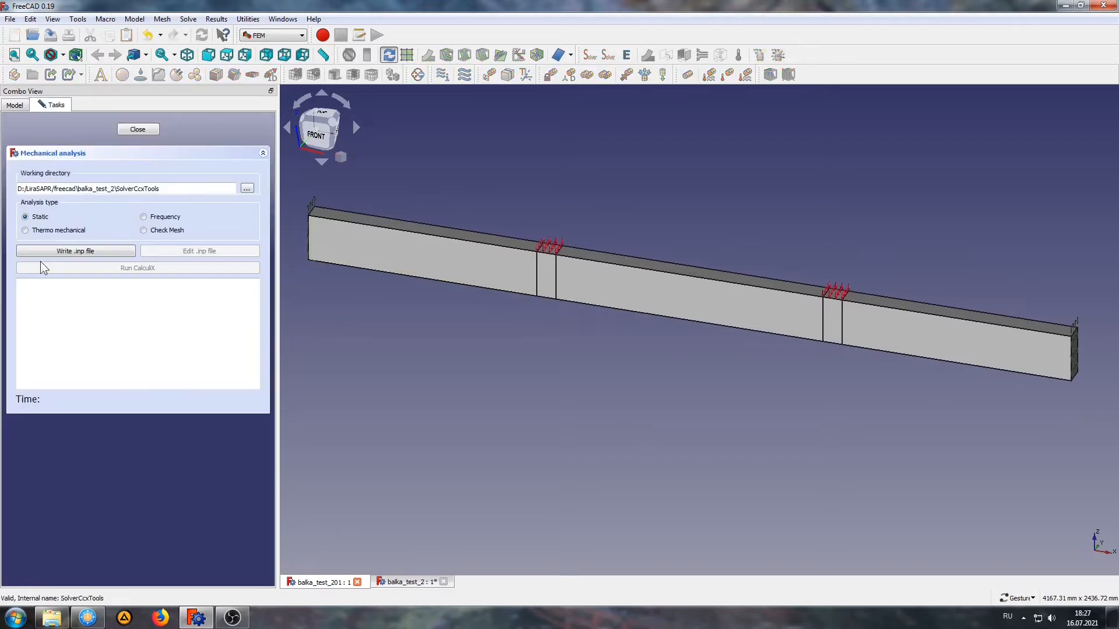
pyautogui.click(42, 250)
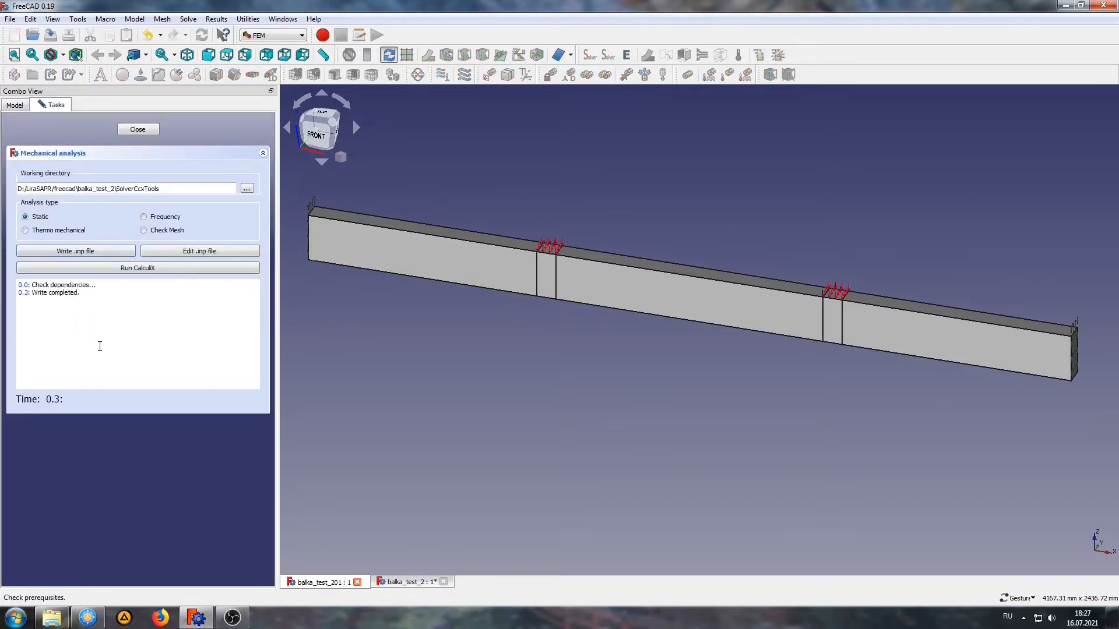
pyautogui.click(120, 267)
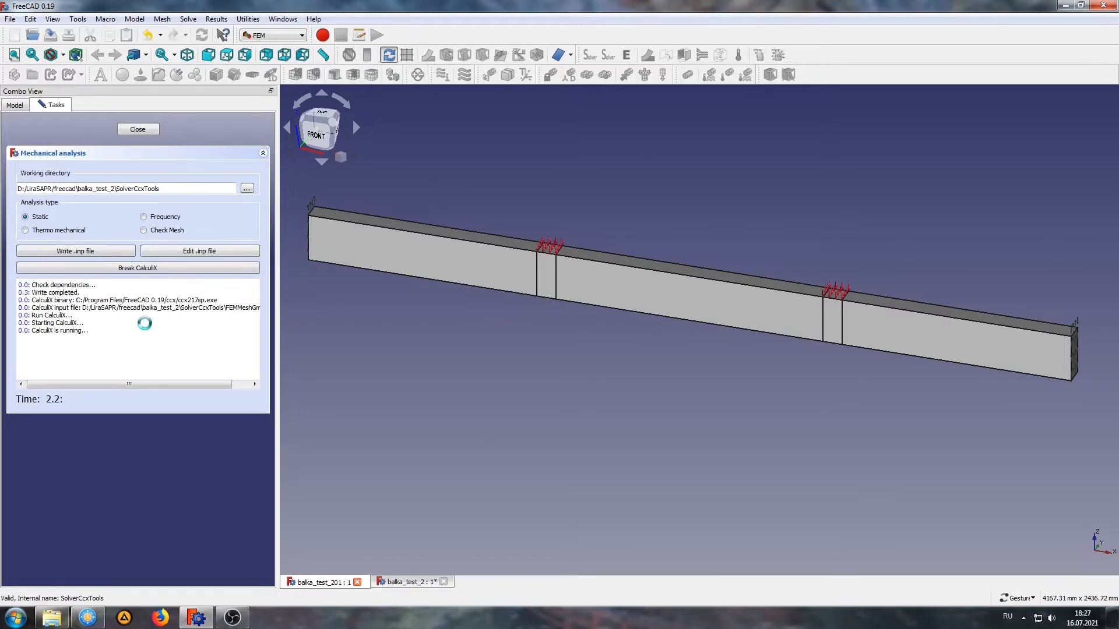
pyautogui.click(138, 129)
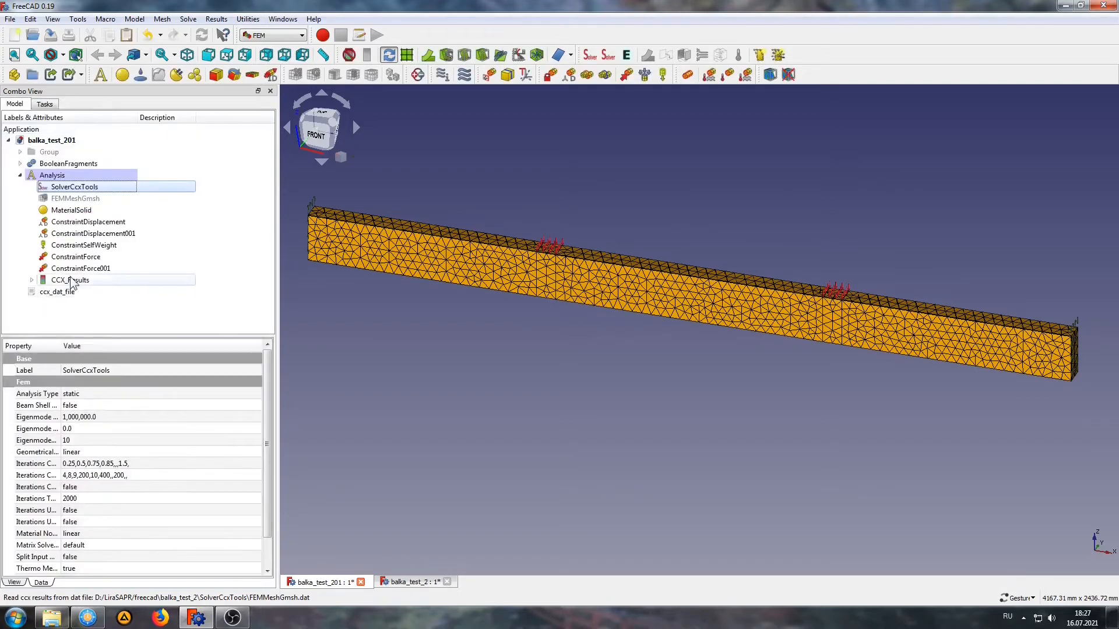
# Open CCX_Results and examine the Z, Y and X displacements, von Mises stress, and maximum and minimum principal stresses.
pyautogui.click(34, 282)
pyautogui.doubleClick(71, 280)
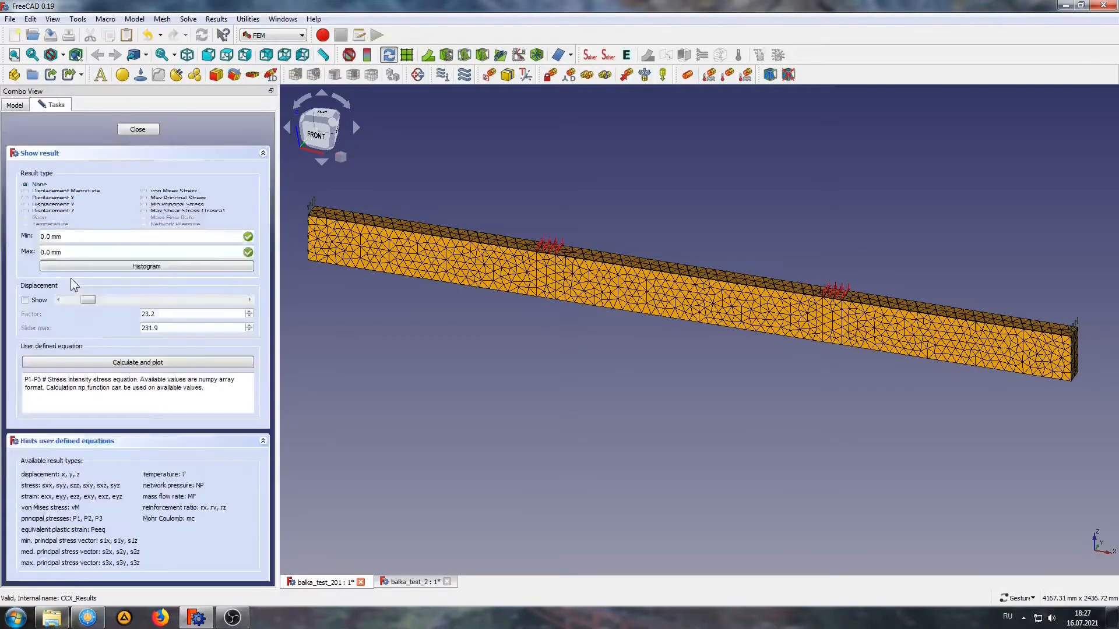
pyautogui.click(41, 242)
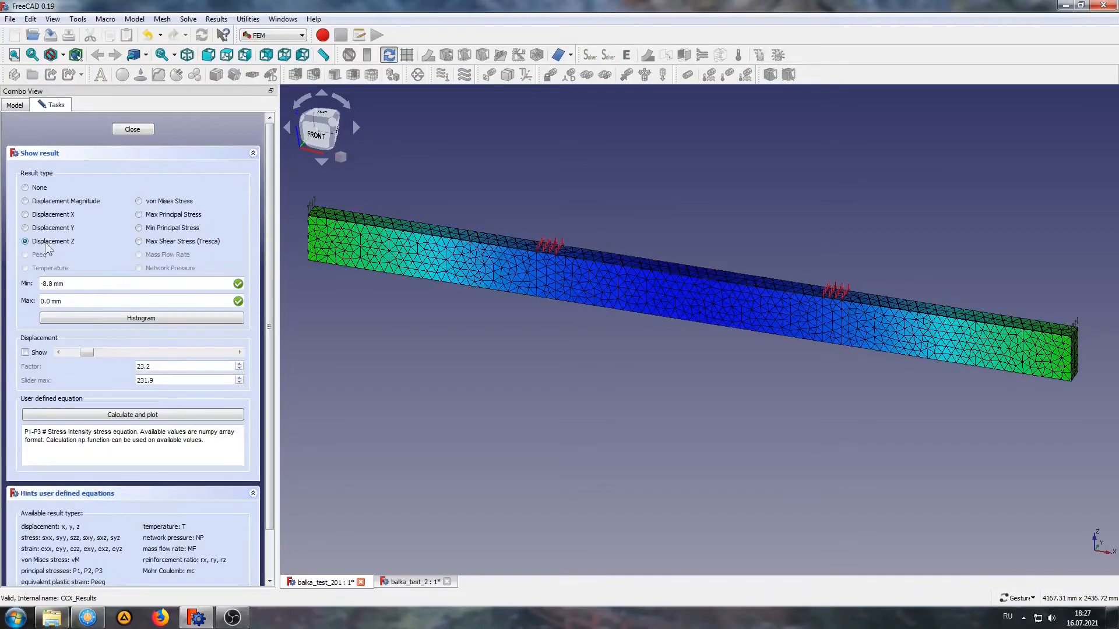
pyautogui.click(40, 228)
pyautogui.click(46, 214)
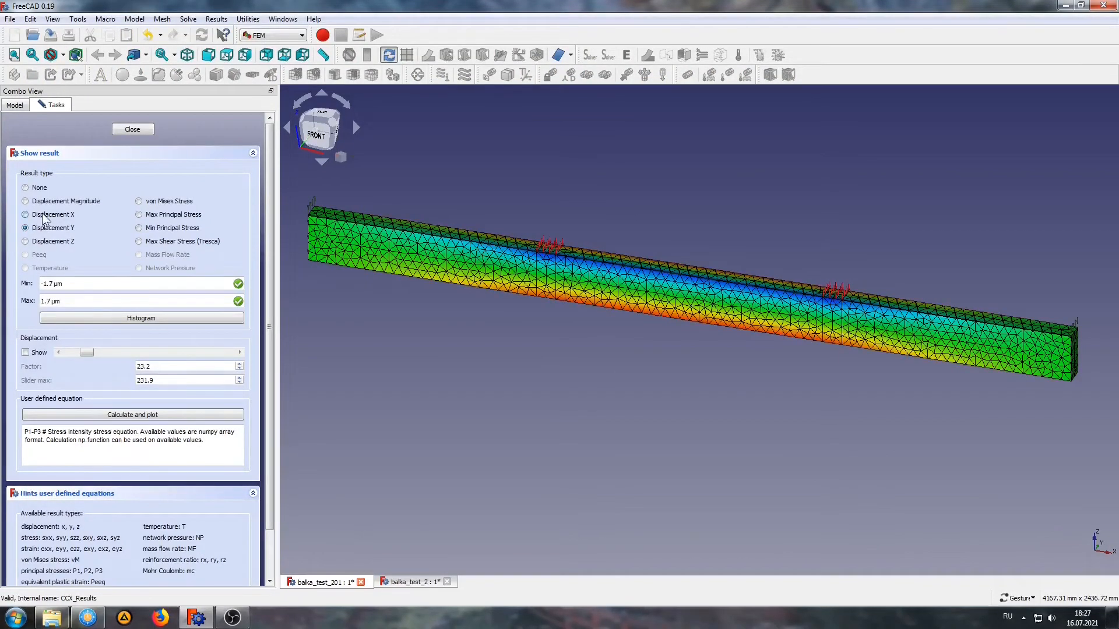
pyautogui.click(170, 202)
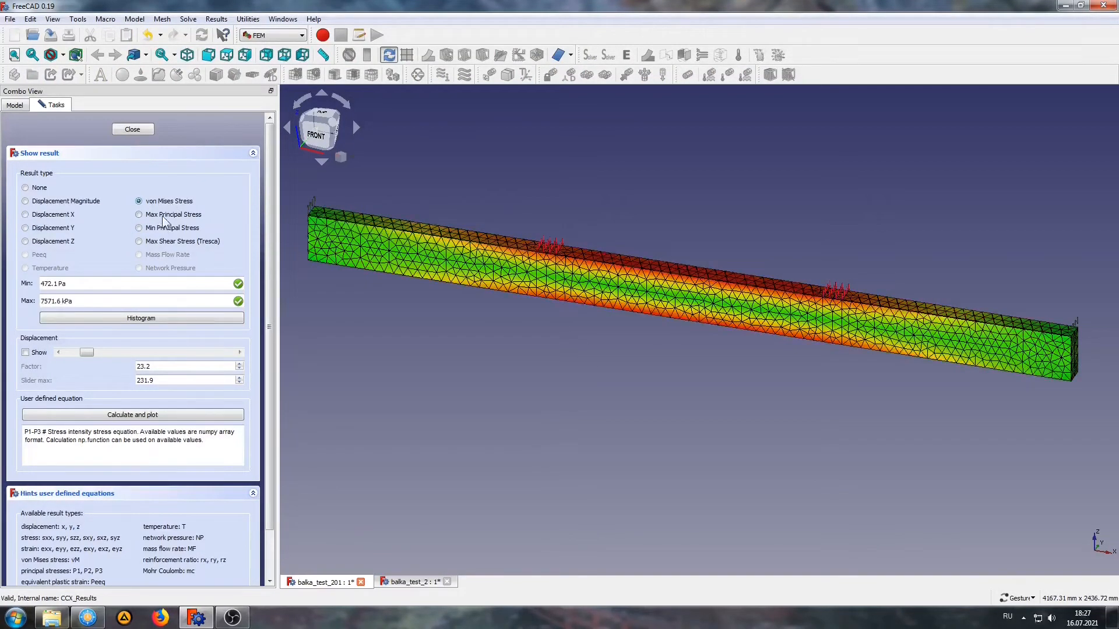
pyautogui.click(162, 215)
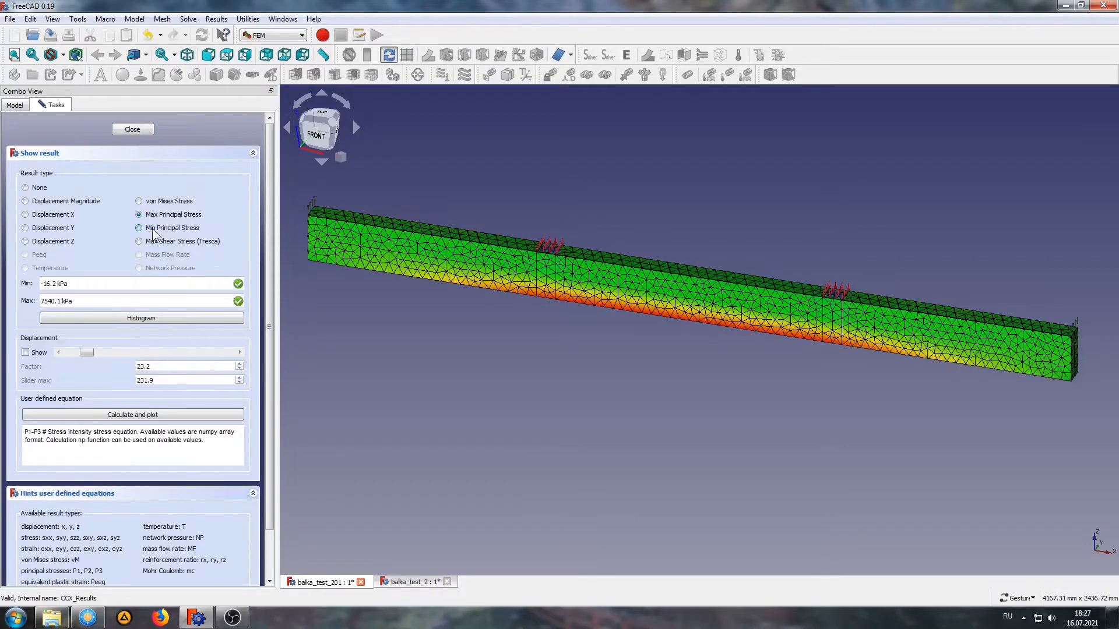
pyautogui.click(153, 229)
# Show the beam's deformed shape with a displacement factor of 44.1, and close the result display.
pyautogui.click(26, 352)
pyautogui.moveTo(86, 352); pyautogui.dragTo(101, 352)
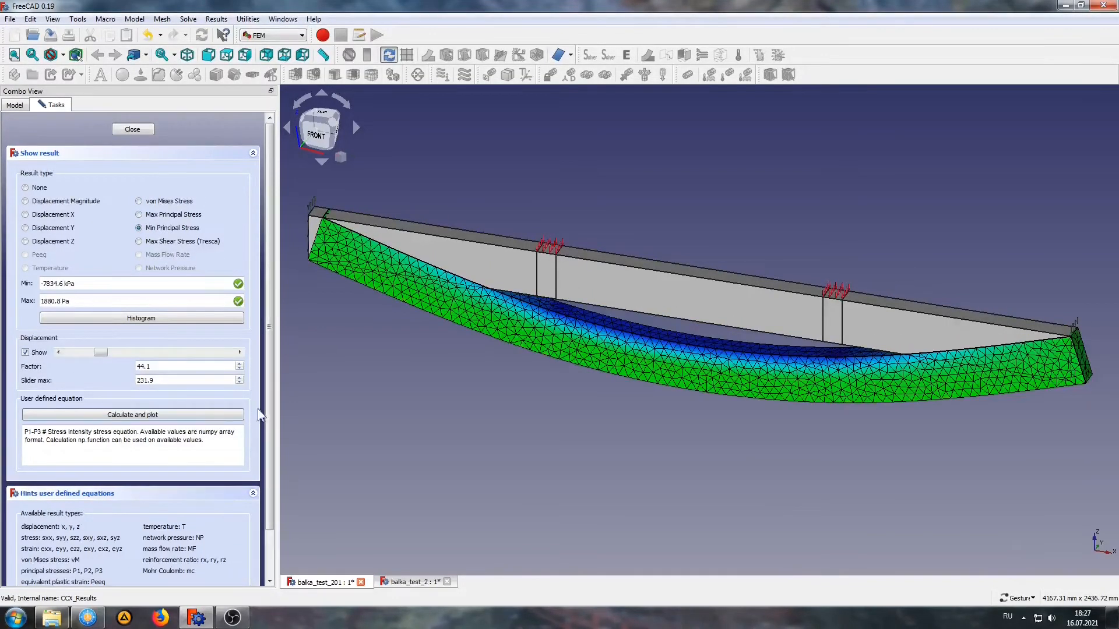
pyautogui.click(133, 130)
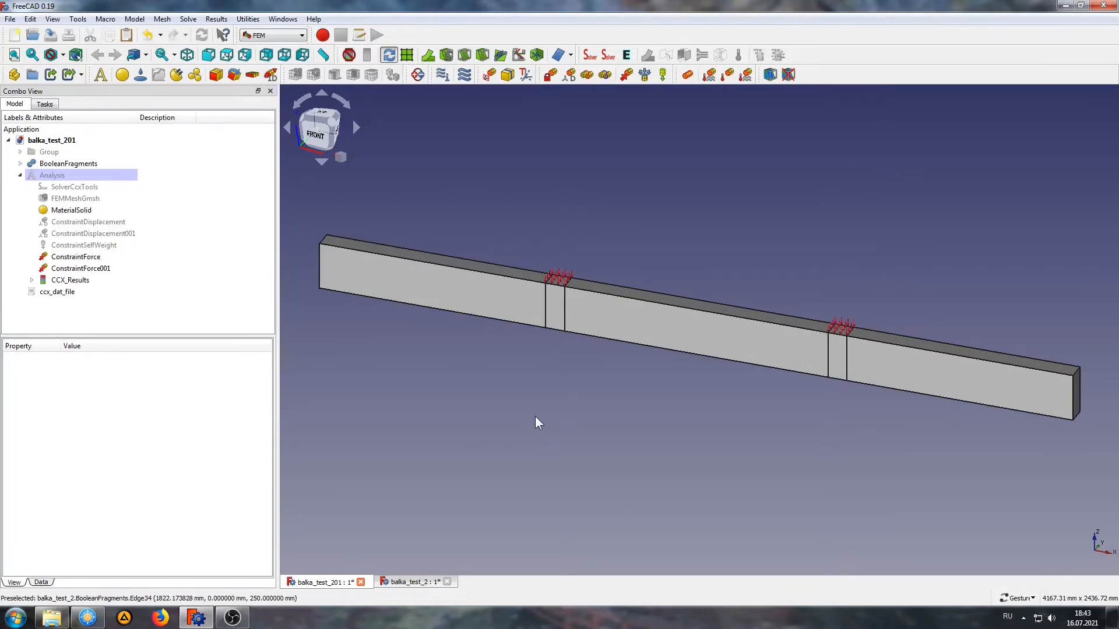
# Hide the beam geometry and both force constraints, and create a post-processing result pipeline from CCX_Results.
pyautogui.click(409, 55)
pyautogui.click(596, 323)
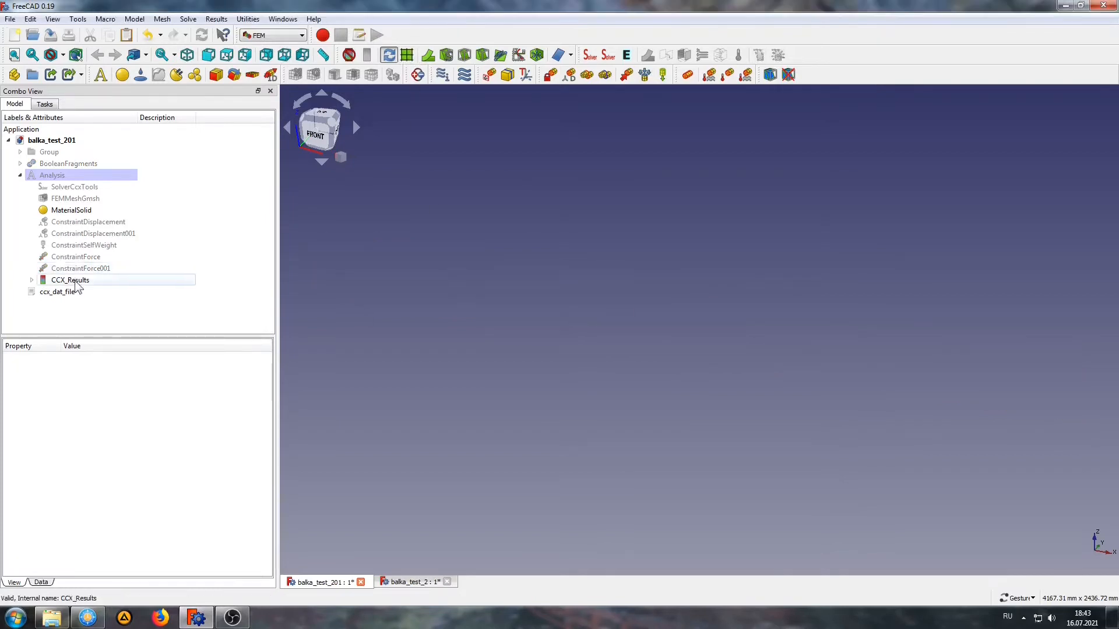
pyautogui.click(75, 280)
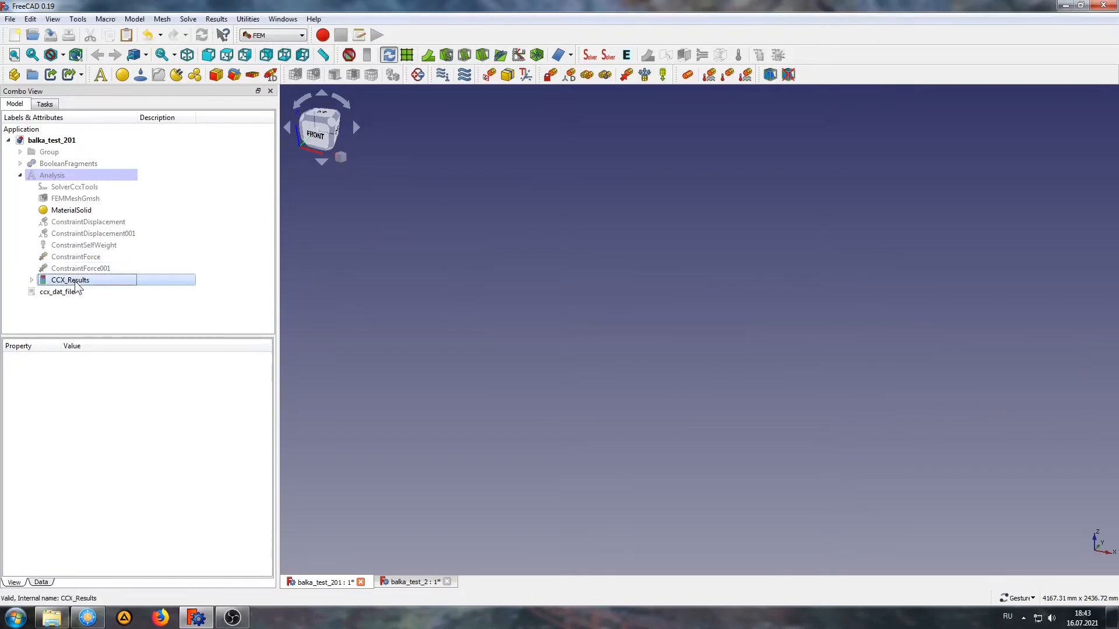
pyautogui.click(407, 55)
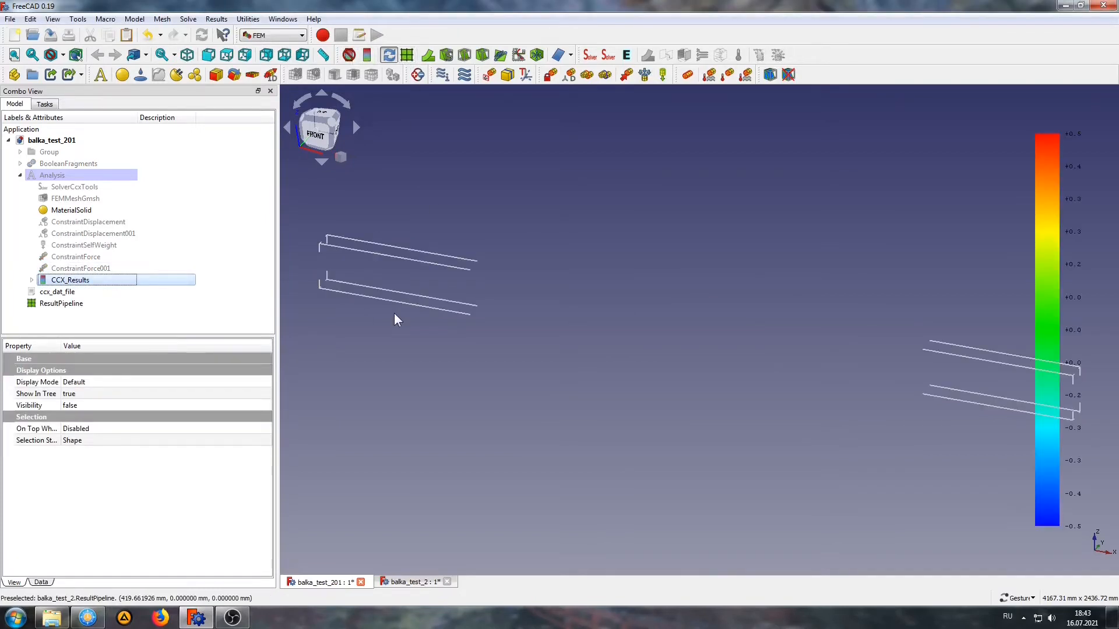
# Open the ResultPipeline display options and preview the Nodes, Surface and Wireframe modes.
pyautogui.doubleClick(56, 303)
pyautogui.click(75, 171)
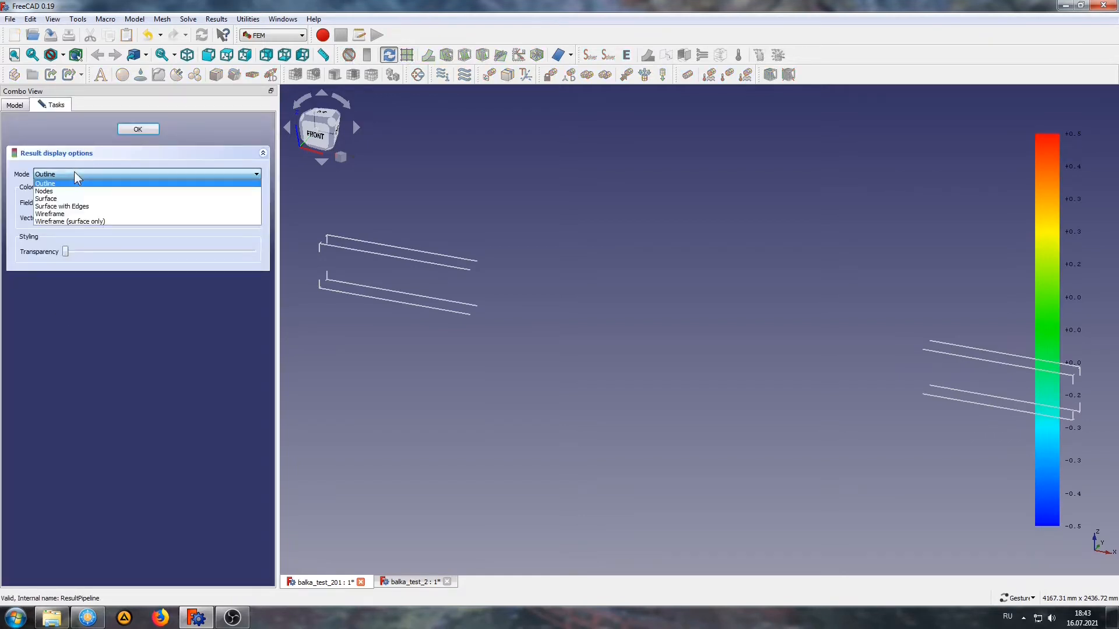
pyautogui.click(64, 193)
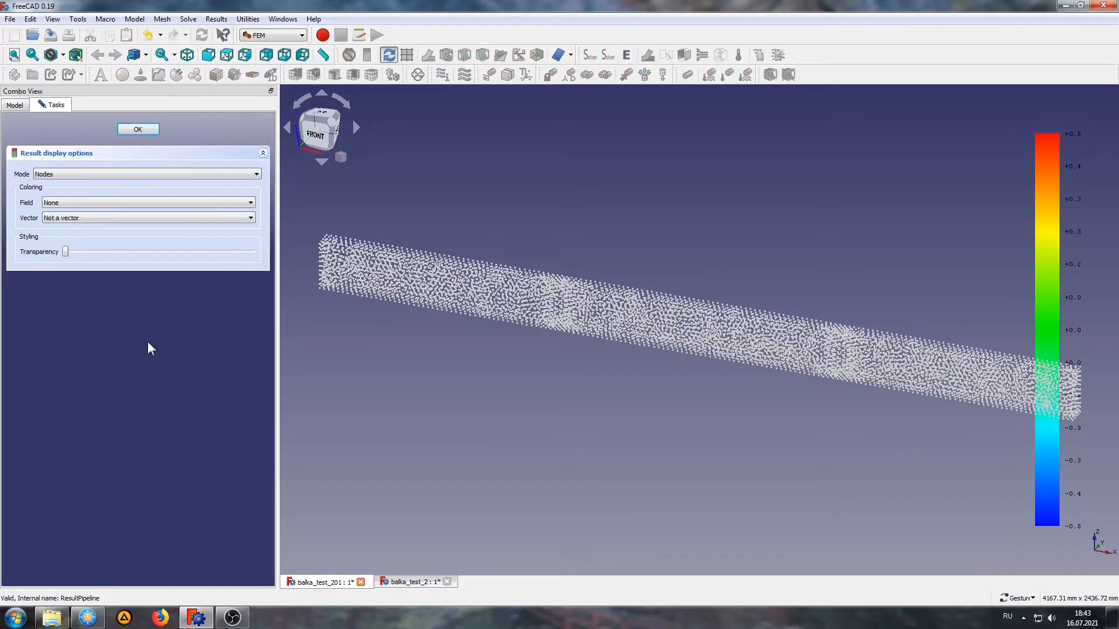
pyautogui.click(109, 174)
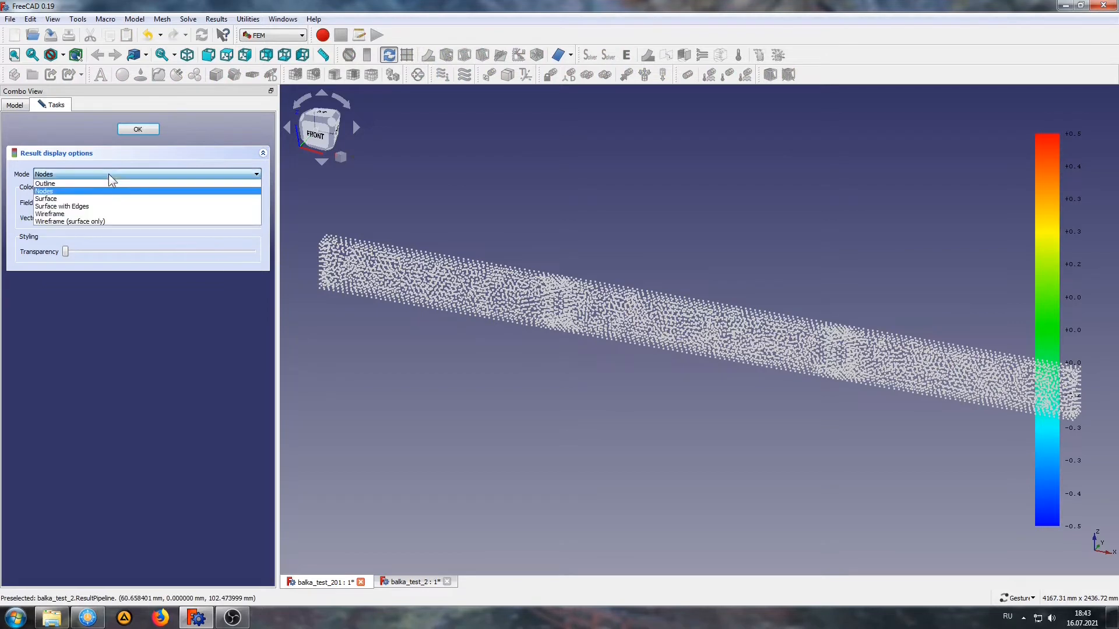
pyautogui.click(90, 199)
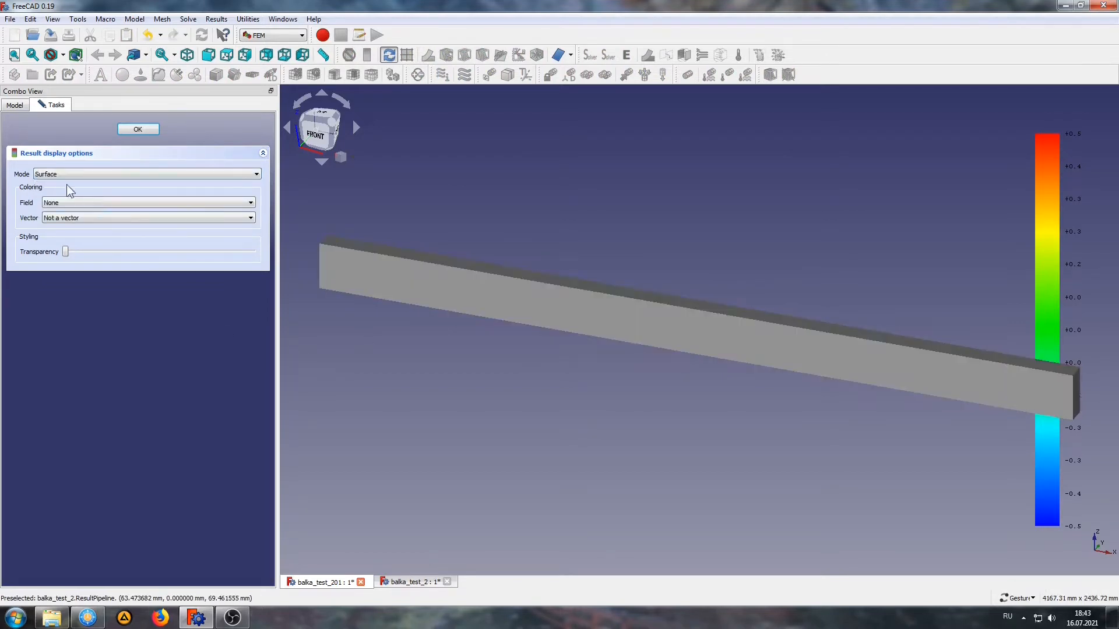
pyautogui.click(69, 174)
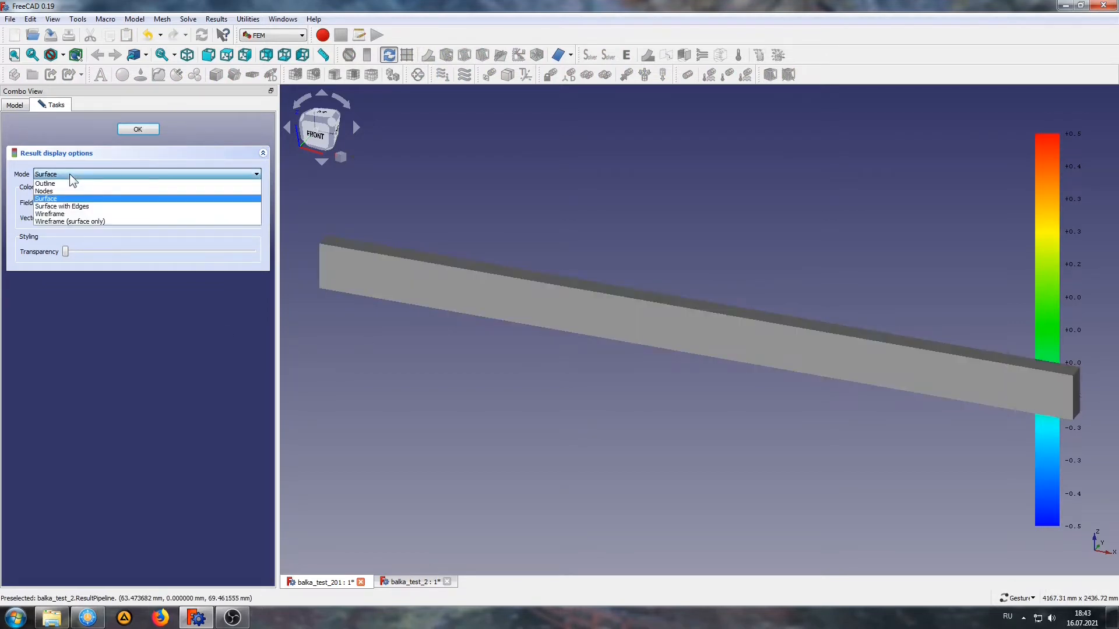
pyautogui.click(59, 214)
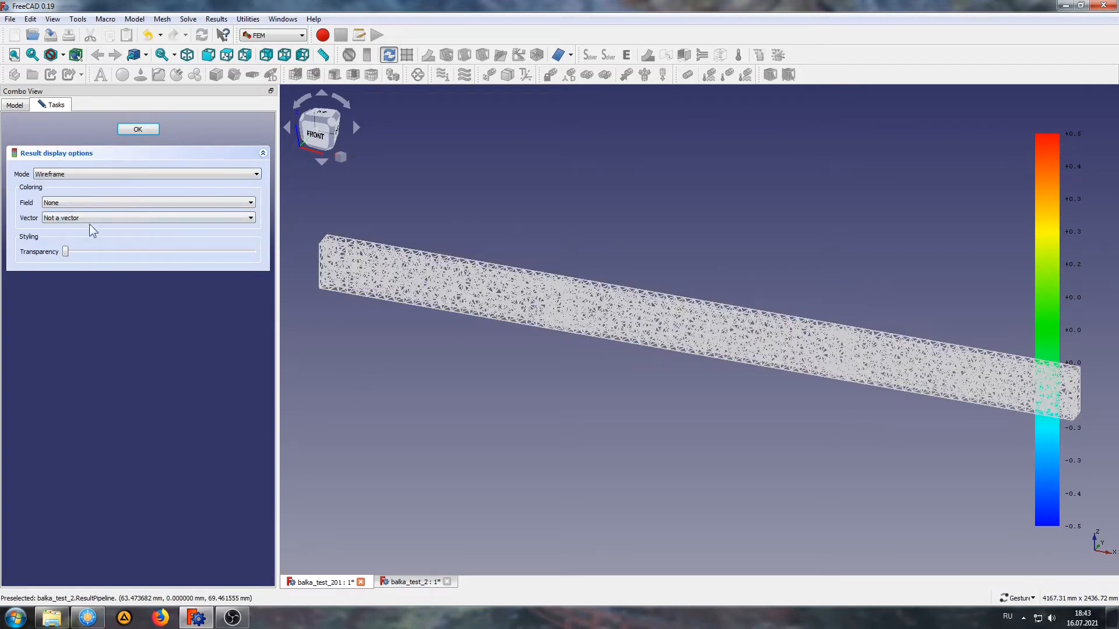
# Display the result pipeline in Surface mode coloured by the Major Principal Stress field.
pyautogui.click(79, 169)
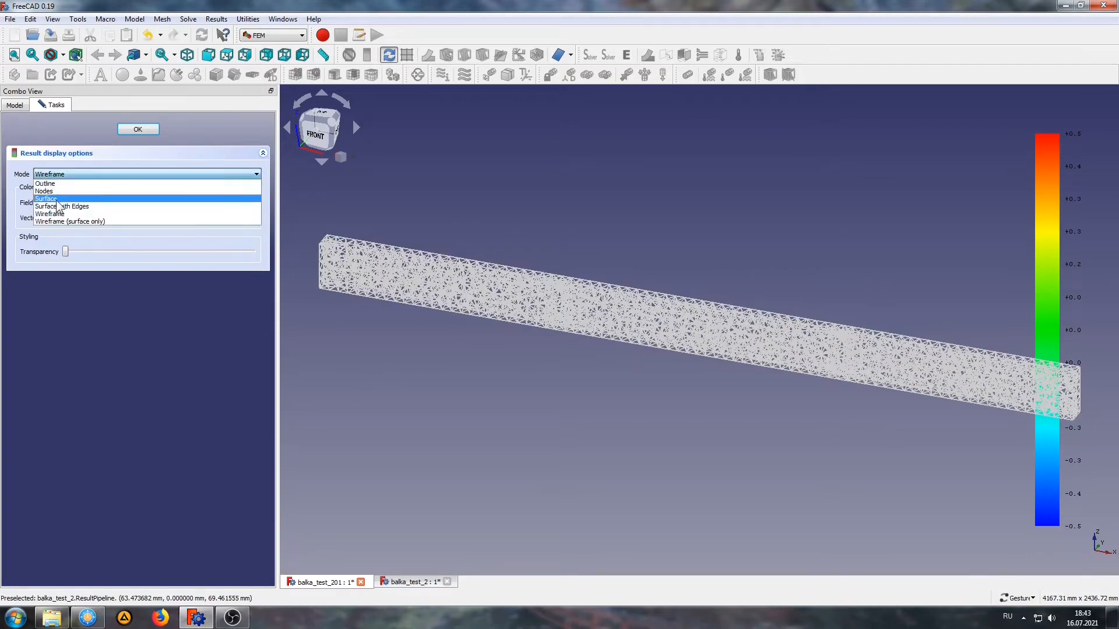
pyautogui.click(85, 199)
pyautogui.click(83, 204)
pyautogui.scroll(-6, 150, 239)
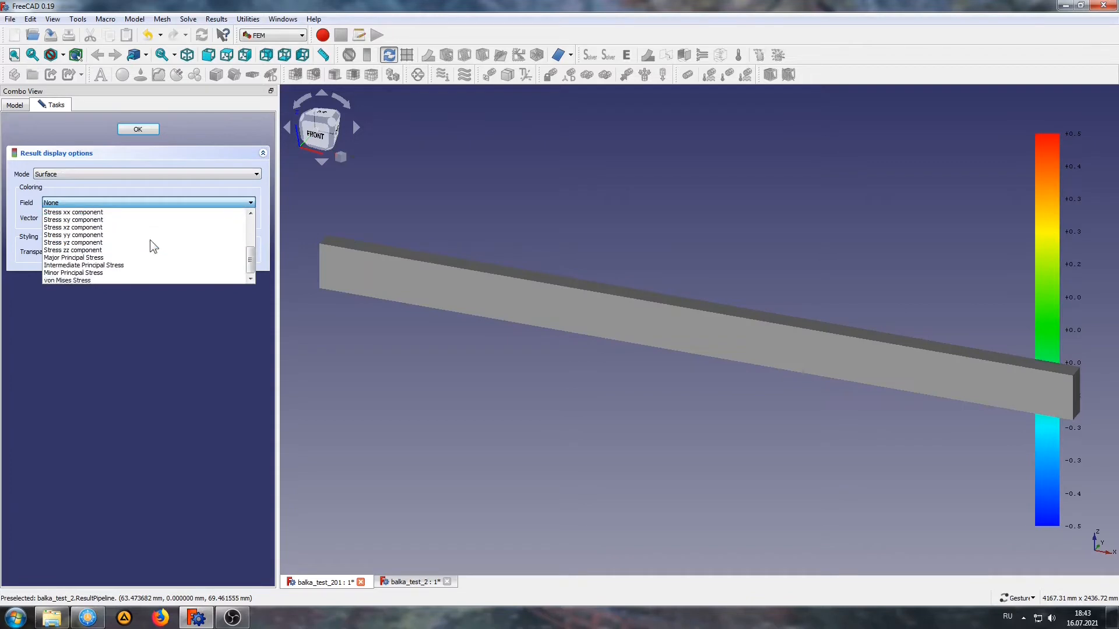
pyautogui.click(87, 257)
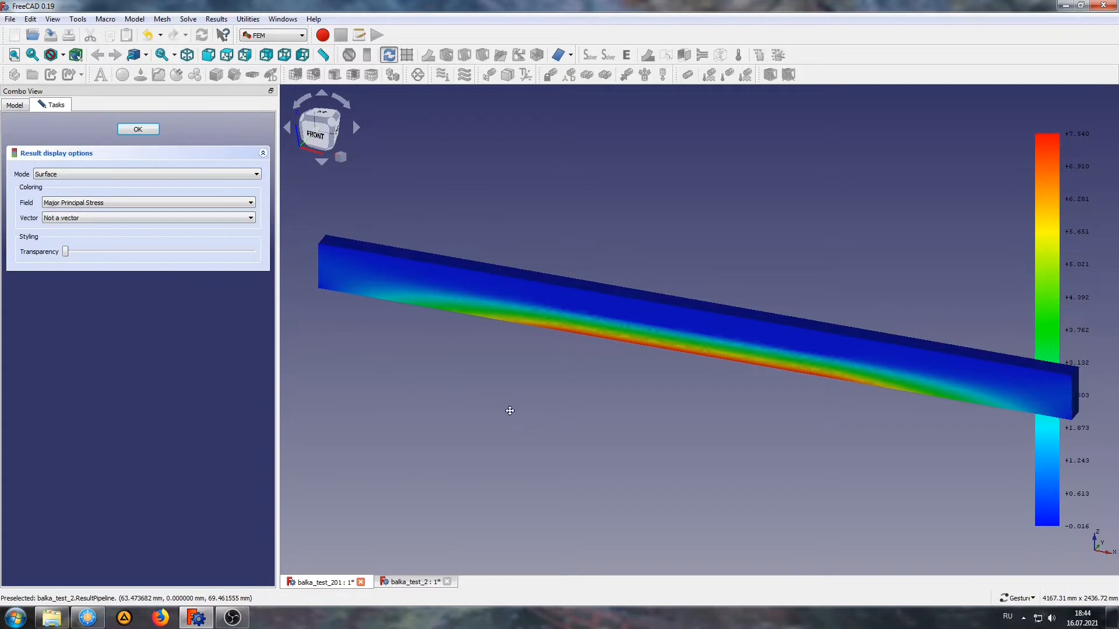
# Recolour the result pipeline by the Z component of the Displacement field and accept the display options.
pyautogui.moveTo(624, 375); pyautogui.dragTo(581, 388)
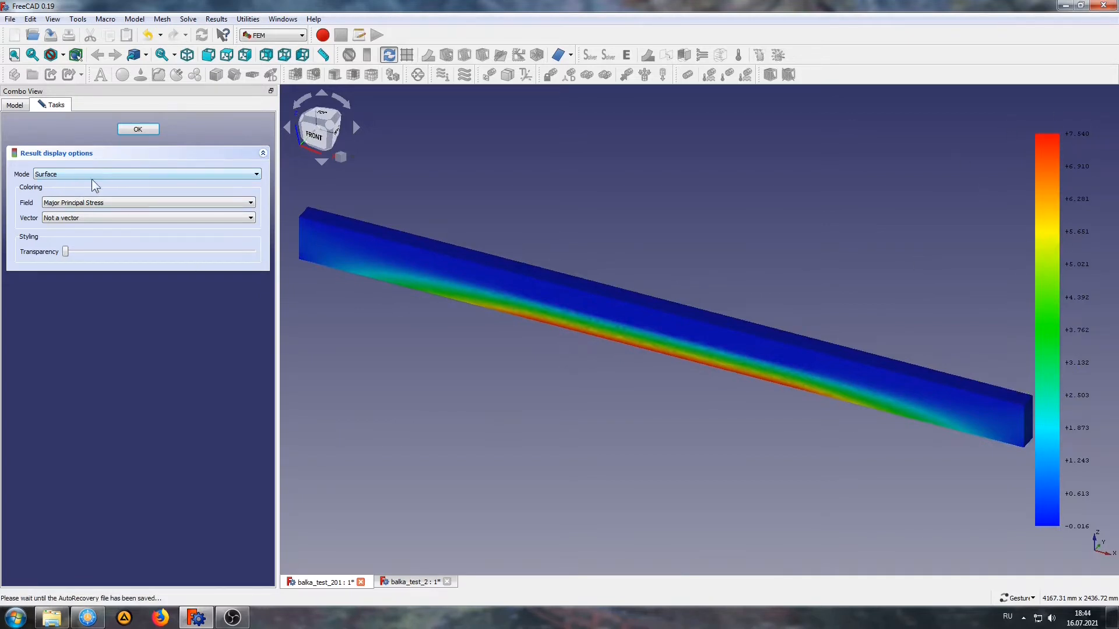
pyautogui.click(92, 203)
pyautogui.scroll(3, 84, 244)
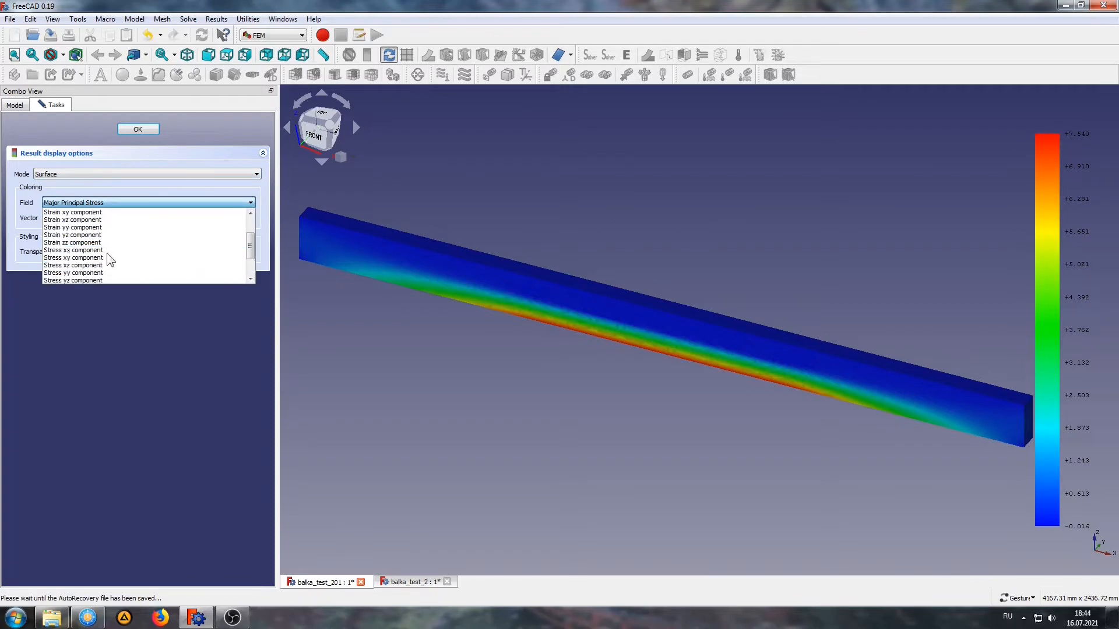
pyautogui.click(62, 220)
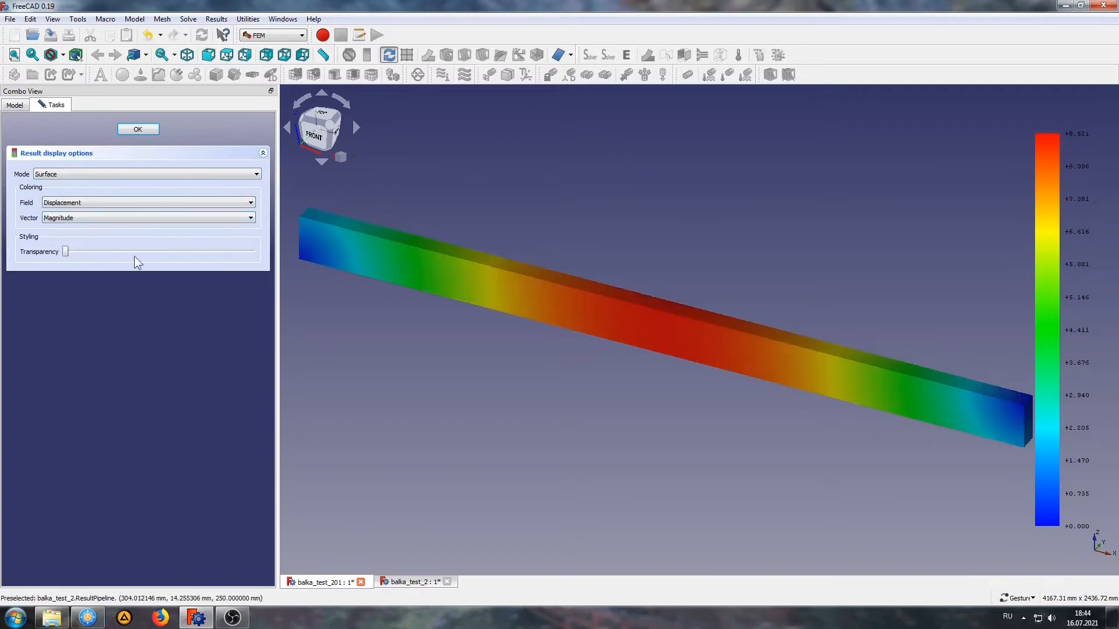
pyautogui.click(89, 219)
pyautogui.click(49, 250)
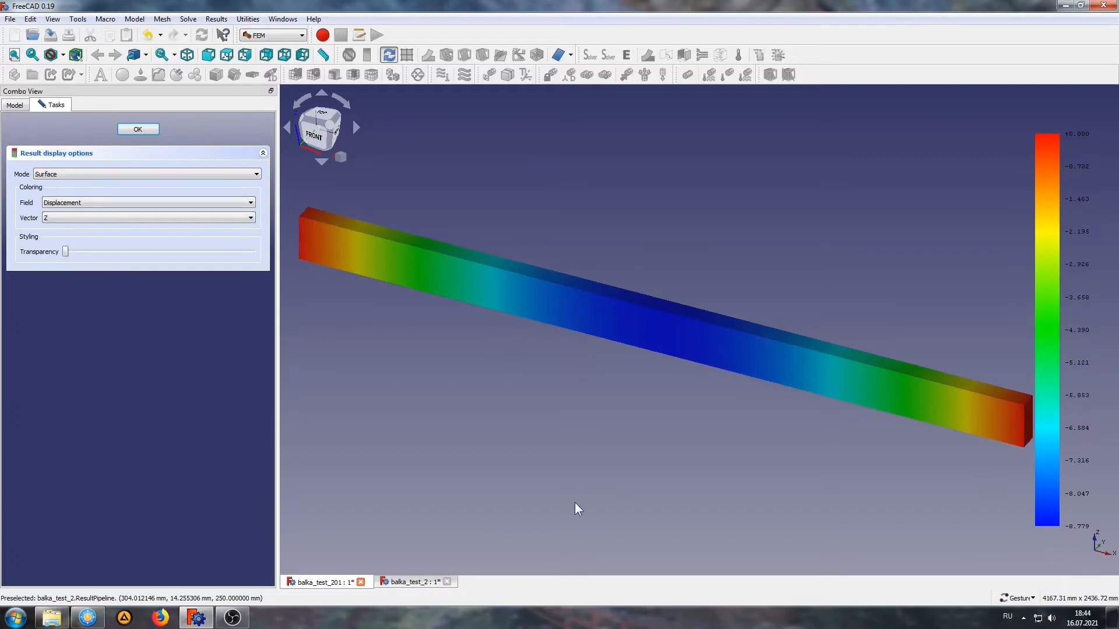
pyautogui.moveTo(586, 465); pyautogui.dragTo(574, 459, button='right')
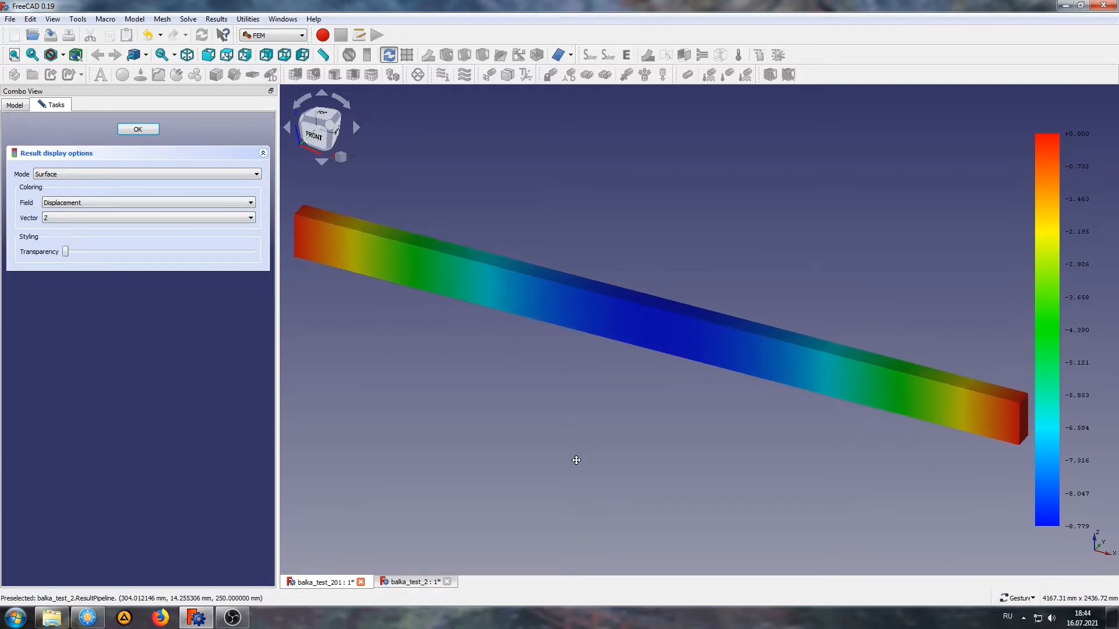
pyautogui.moveTo(591, 463); pyautogui.dragTo(591, 455)
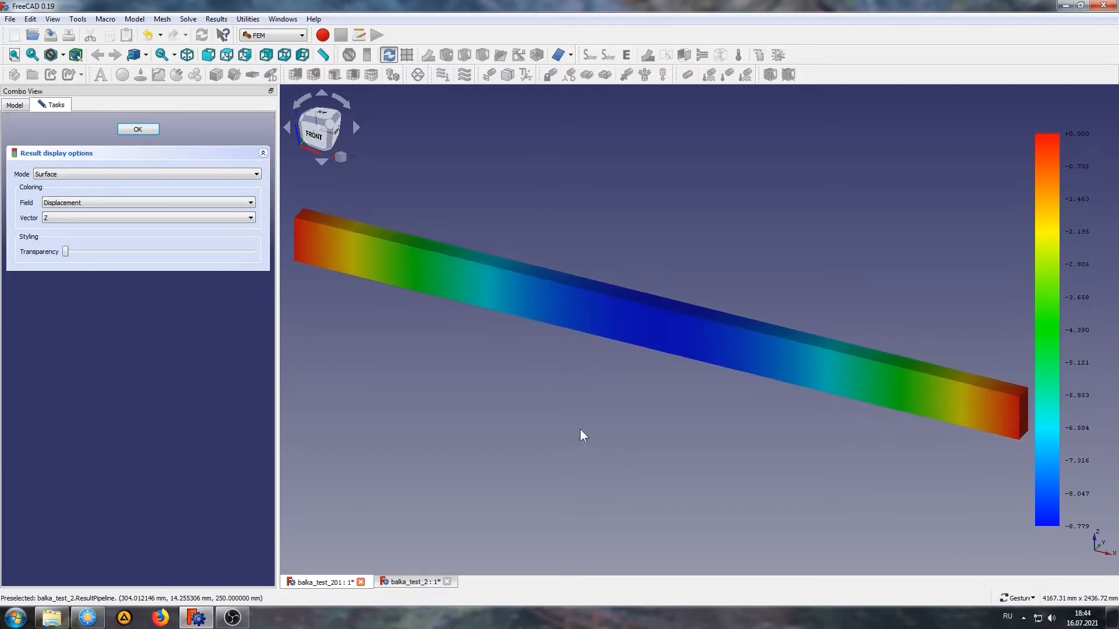
pyautogui.click(138, 129)
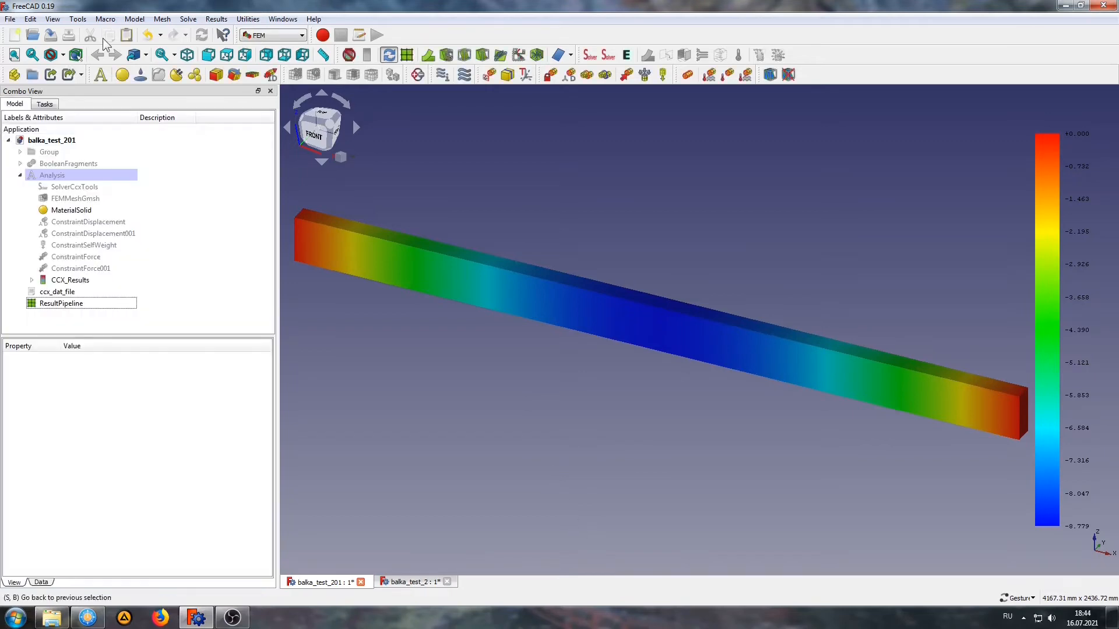
# Save a picture of the current 3D view as a PNG file named 001 in D:\test.
pyautogui.click(78, 19)
pyautogui.click(105, 51)
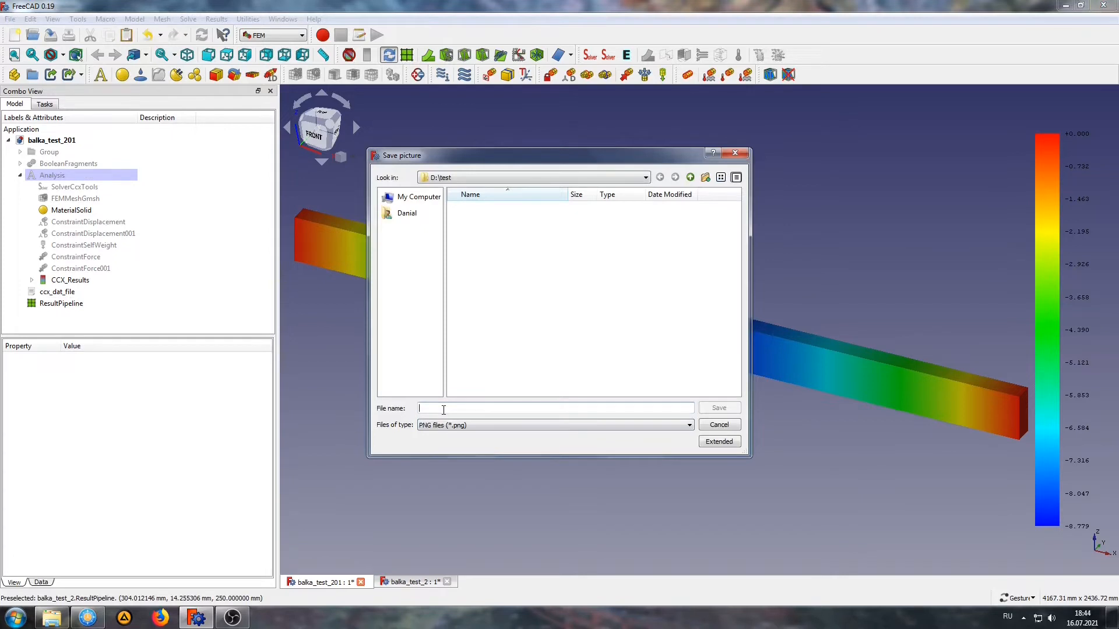
pyautogui.write('001')
pyautogui.click(711, 409)
# Add a Displacement warp filter to ResultPipeline and set its maximum warp to 200.
pyautogui.moveTo(588, 444); pyautogui.dragTo(592, 455)
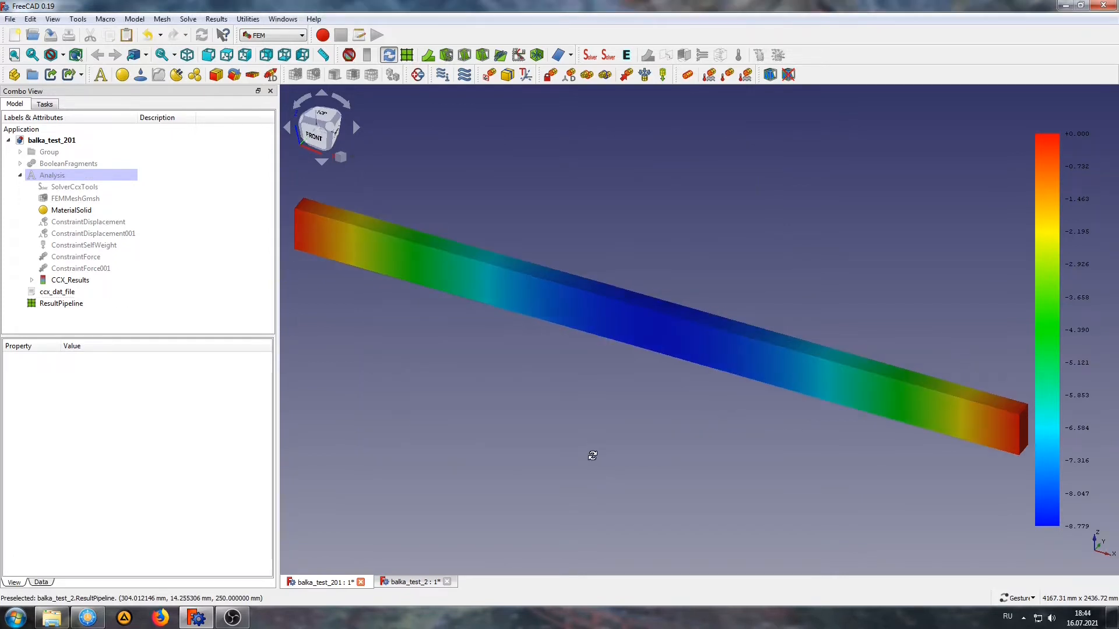
pyautogui.click(57, 304)
pyautogui.click(516, 468)
pyautogui.moveTo(515, 466)
pyautogui.mouseDown()
pyautogui.moveTo(513, 447)
pyautogui.moveTo(514, 460)
pyautogui.mouseUp()
pyautogui.click(47, 306)
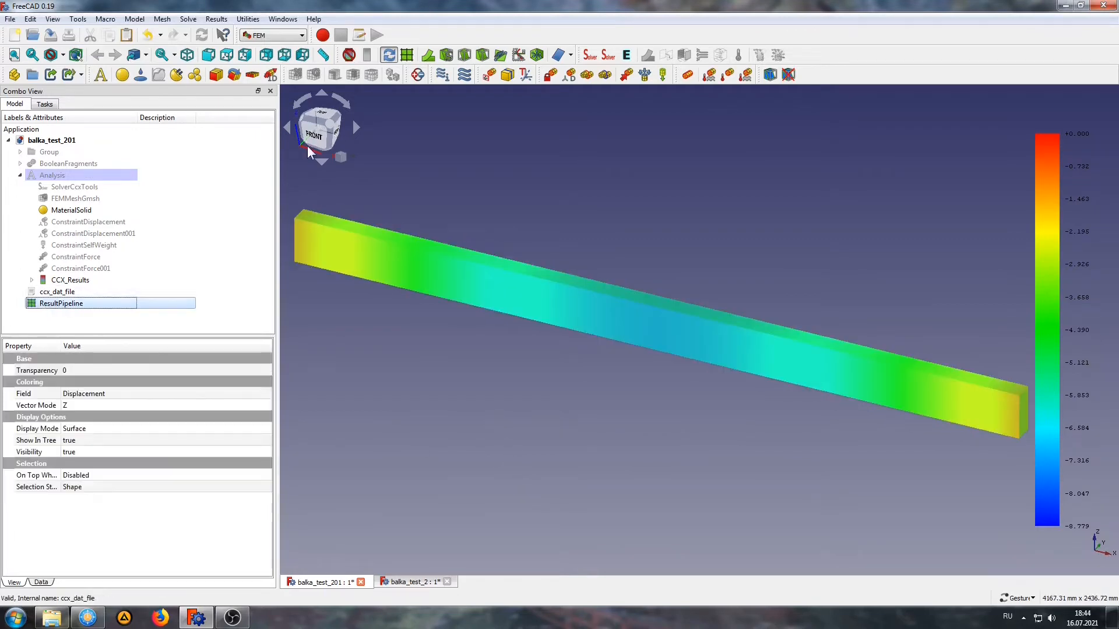
pyautogui.click(429, 55)
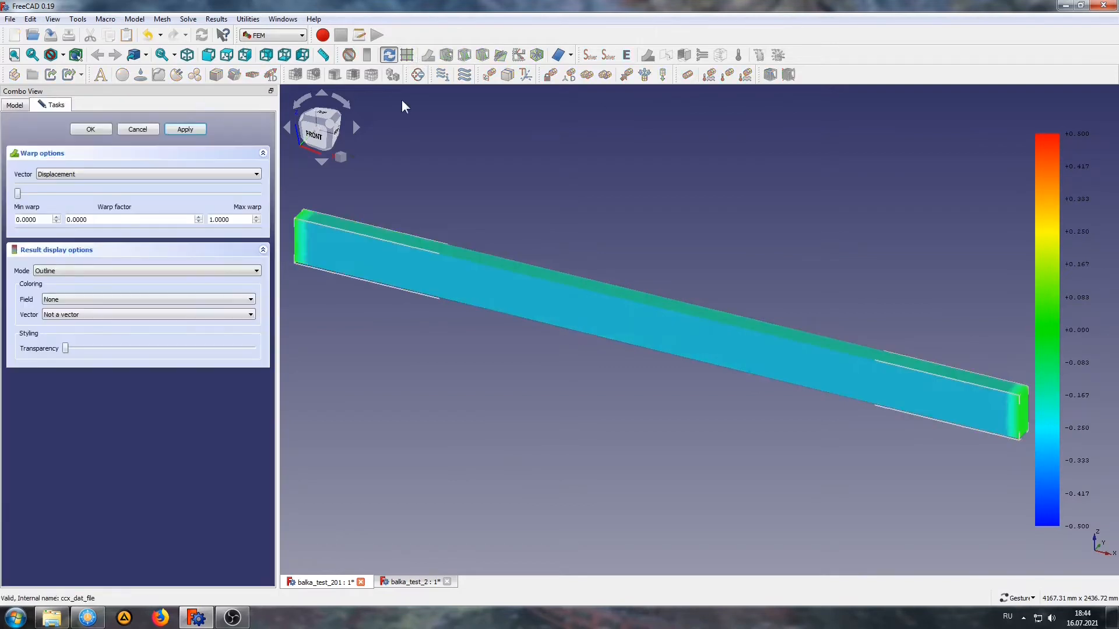
pyautogui.doubleClick(240, 219)
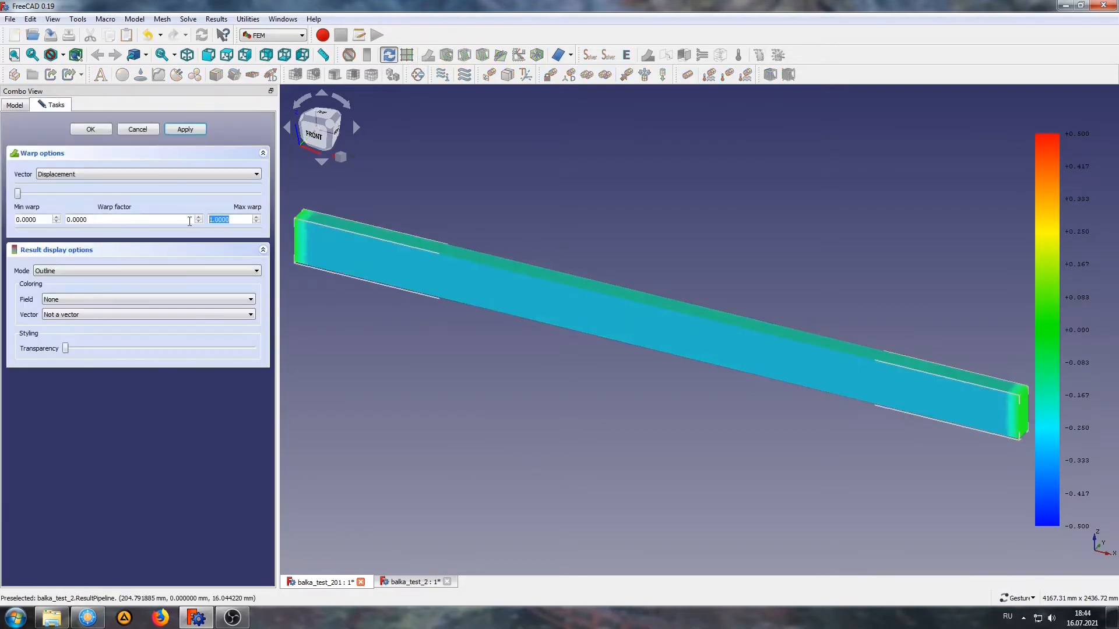
pyautogui.write('200')
pyautogui.press('Return')
# Display the warp filter in Surface mode, coloured by the Z component of the Displacement field.
pyautogui.click(61, 271)
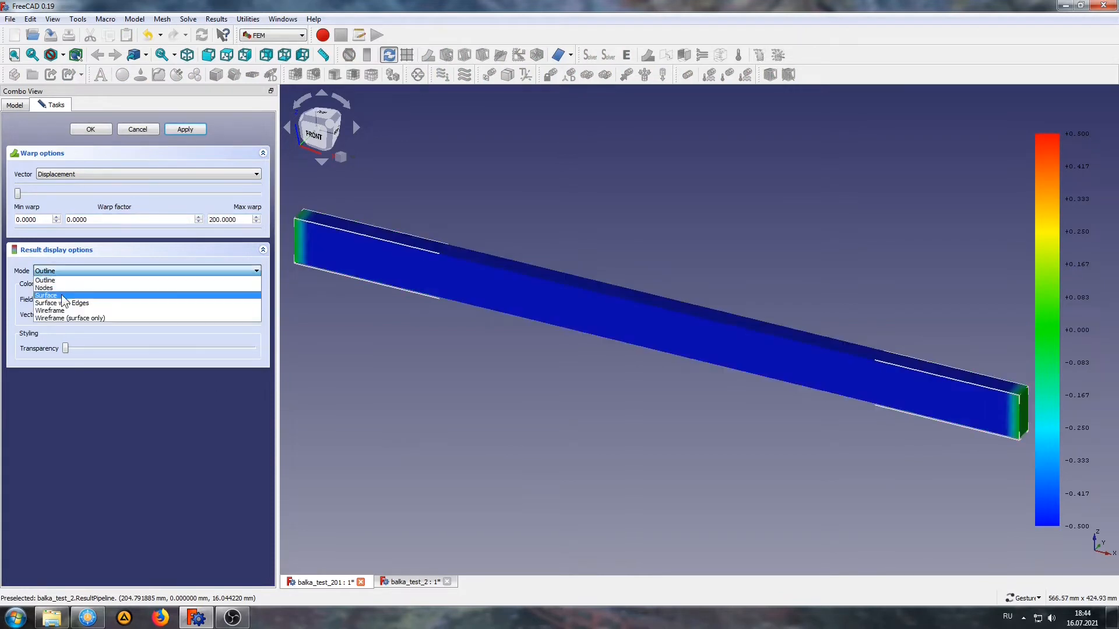
pyautogui.click(64, 295)
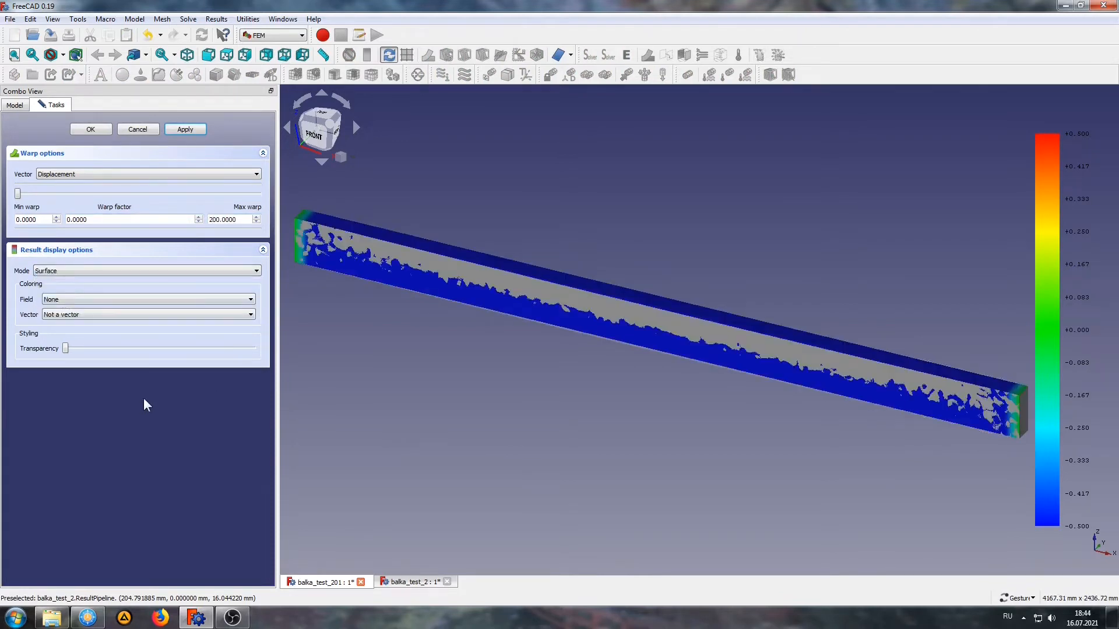
pyautogui.click(78, 301)
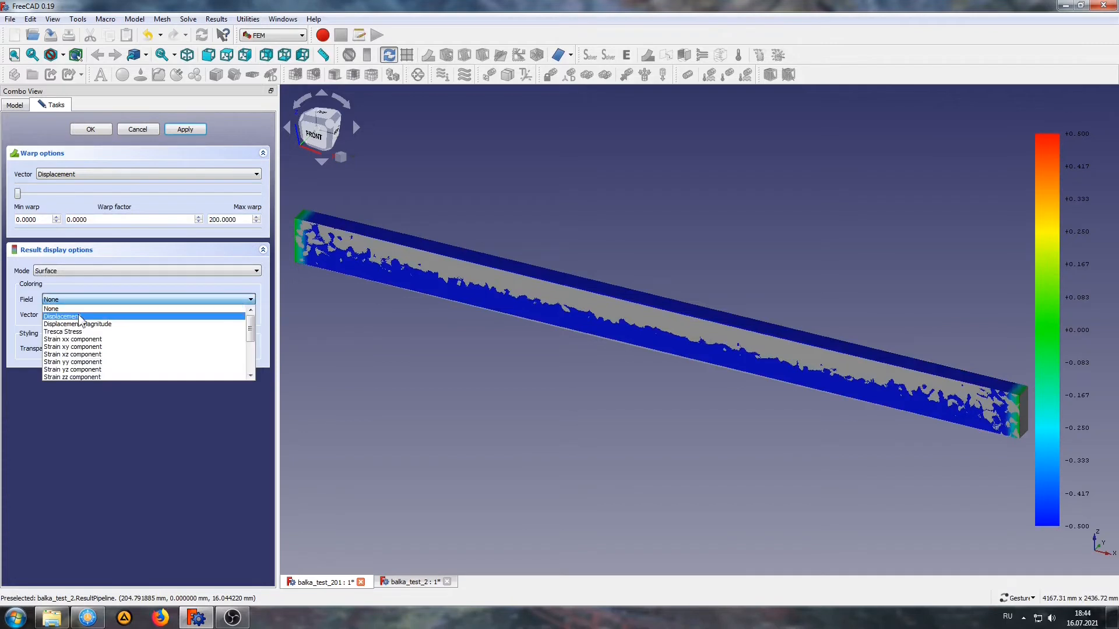
pyautogui.click(77, 316)
pyautogui.click(75, 314)
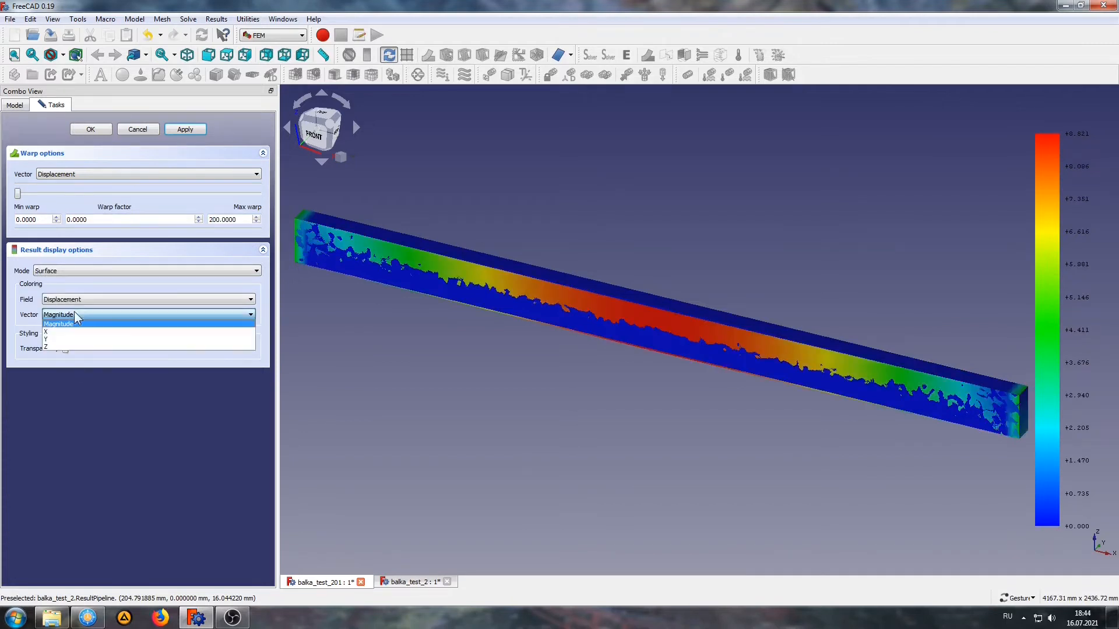
pyautogui.click(48, 346)
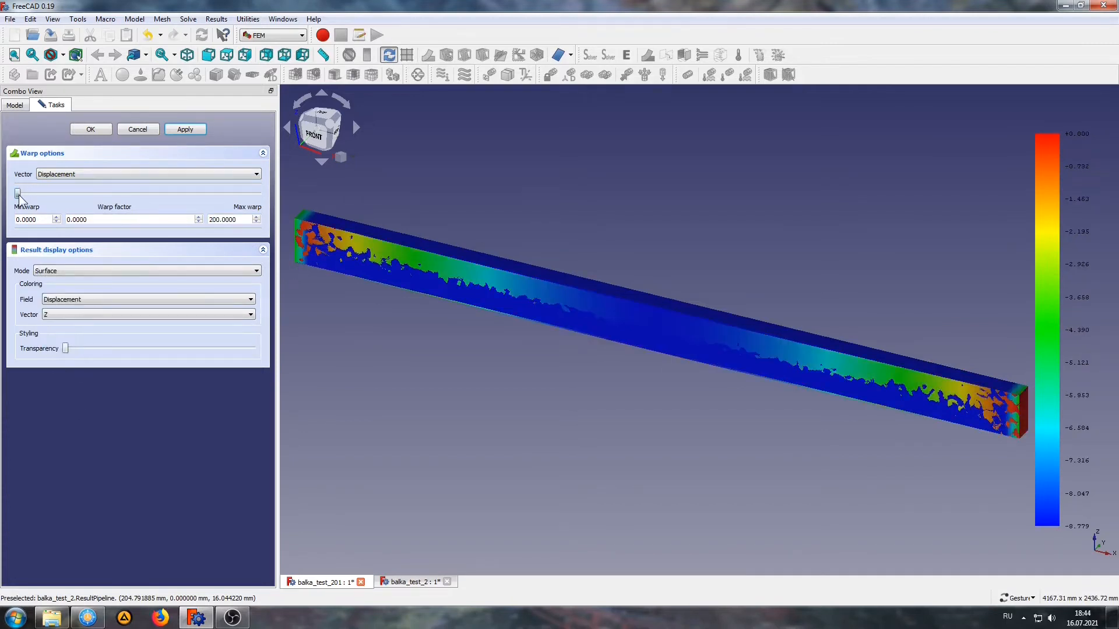
# Set the warp factor to 50, accept the filter, and hide the undeformed ResultPipeline.
pyautogui.moveTo(18, 195); pyautogui.dragTo(79, 201)
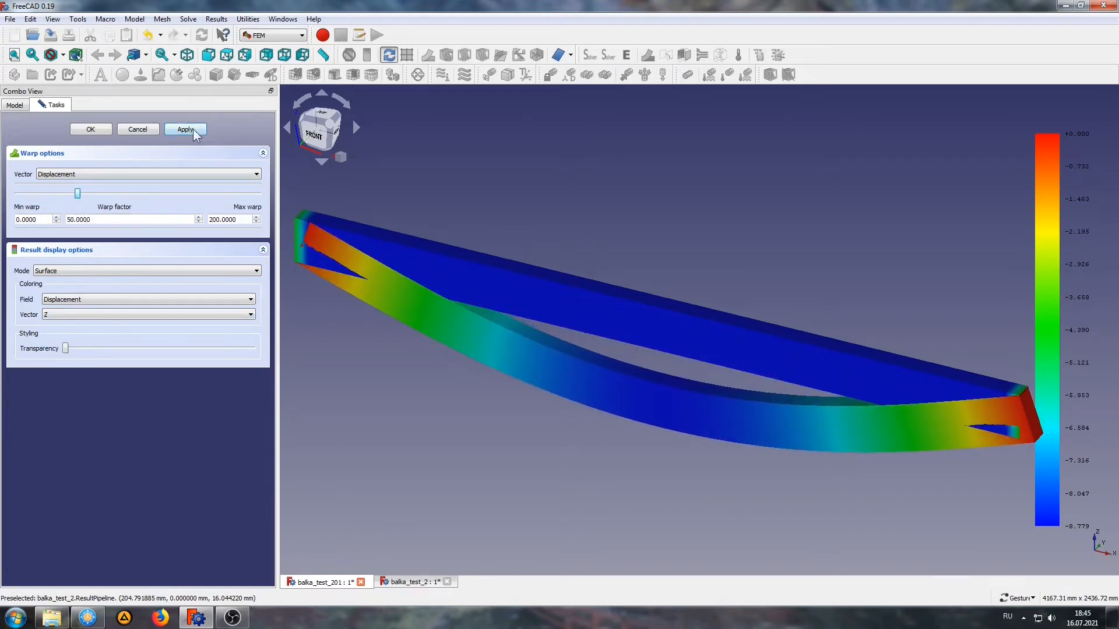
pyautogui.press('1')
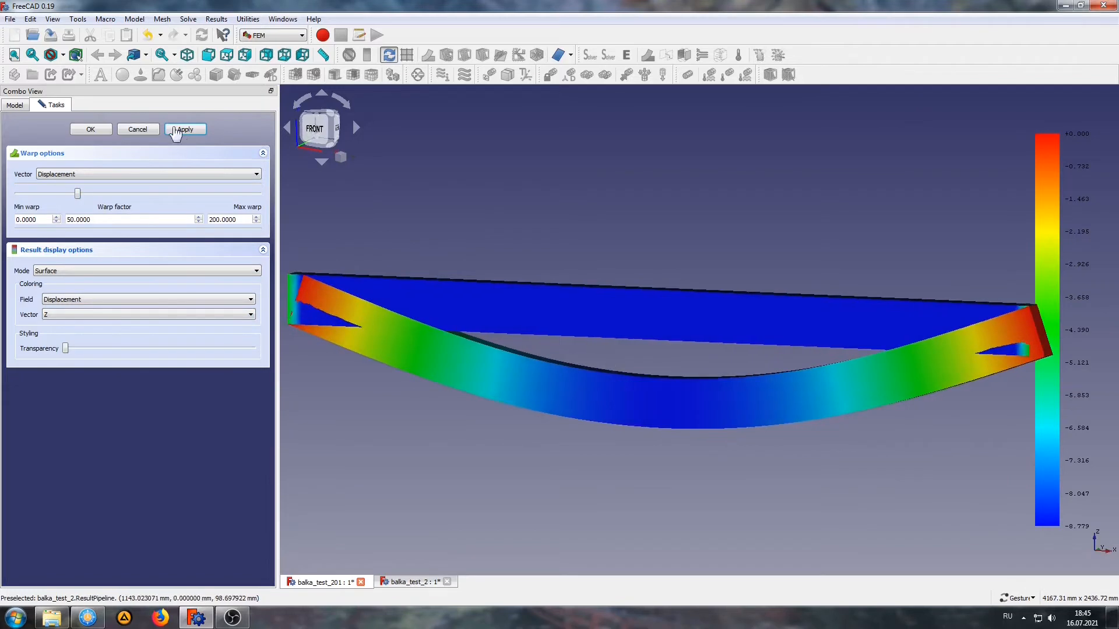
pyautogui.click(90, 129)
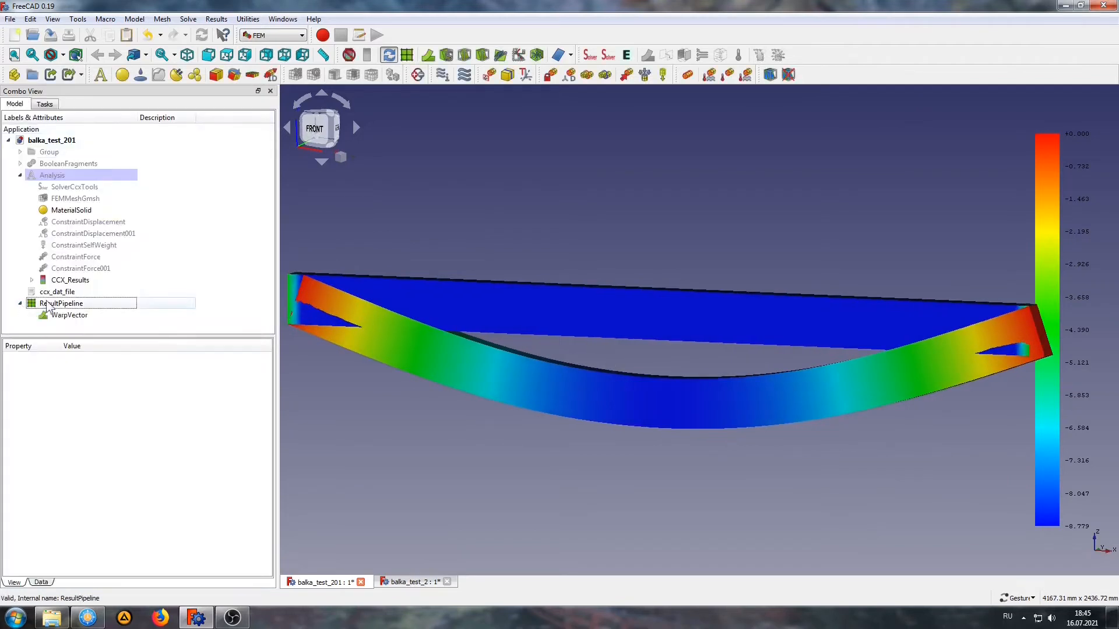
pyautogui.click(61, 304)
pyautogui.press('space')
pyautogui.moveTo(571, 180); pyautogui.dragTo(567, 229)
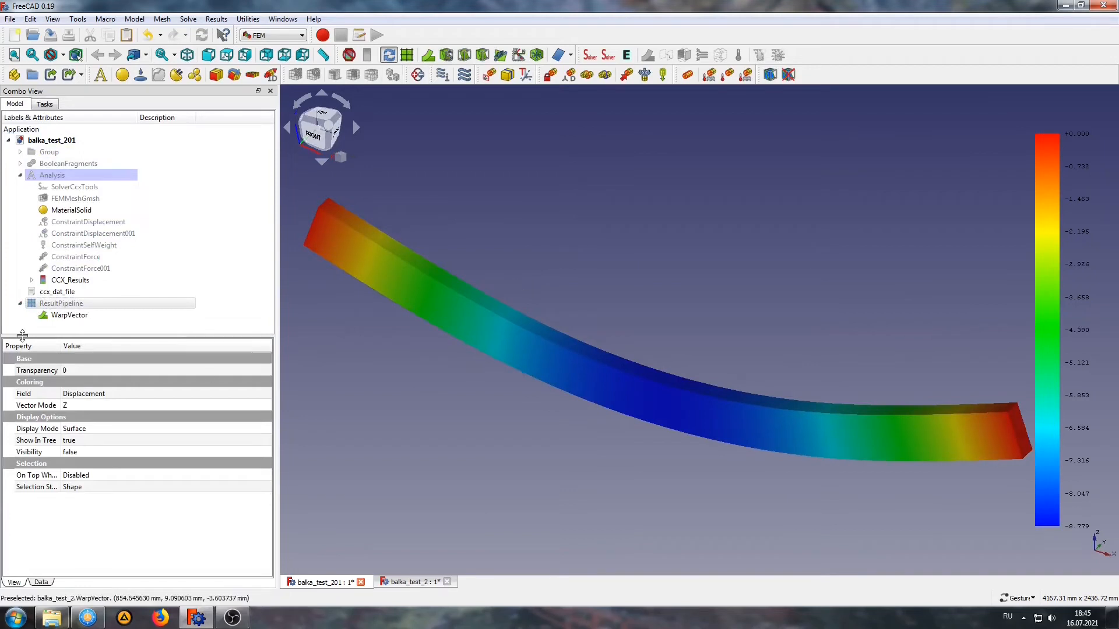
# Delete the WarpVector filter and show ResultPipeline again.
pyautogui.click(65, 315)
pyautogui.press('Delete')
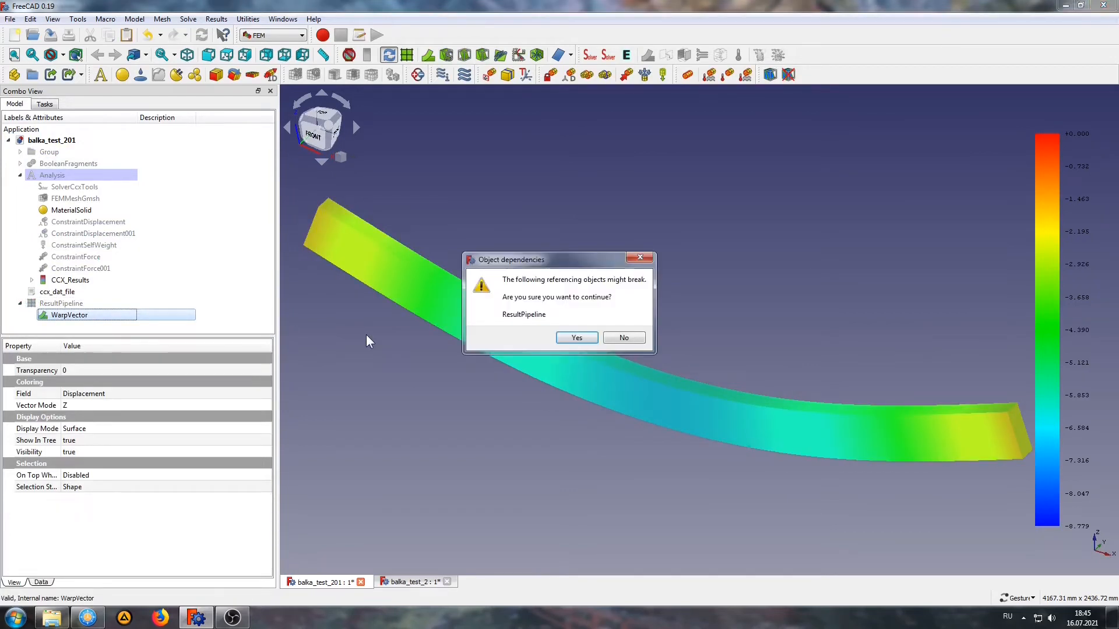
pyautogui.press('Return')
pyautogui.click(66, 303)
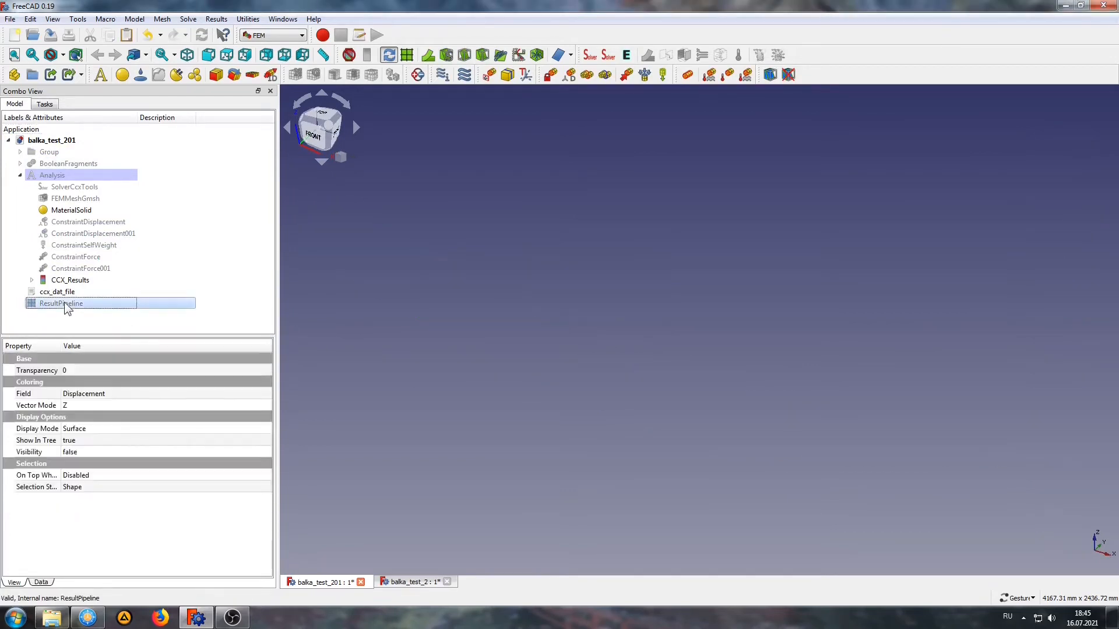
pyautogui.press('space')
pyautogui.click(518, 372)
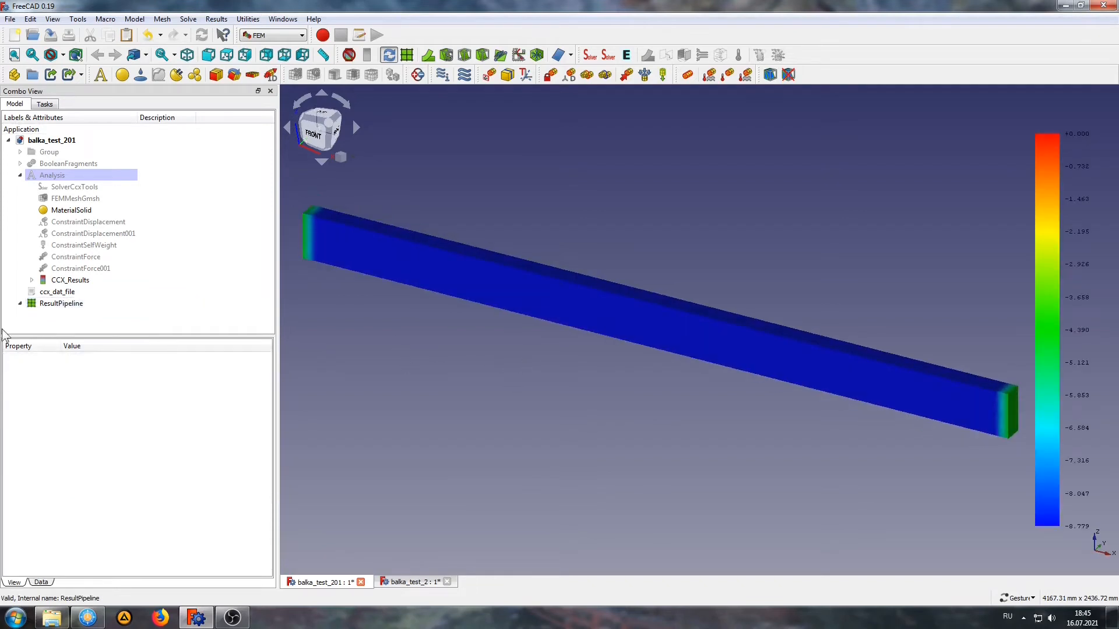
# Hide ResultPipeline and show the BooleanFragments beam geometry.
pyautogui.click(66, 303)
pyautogui.press('space')
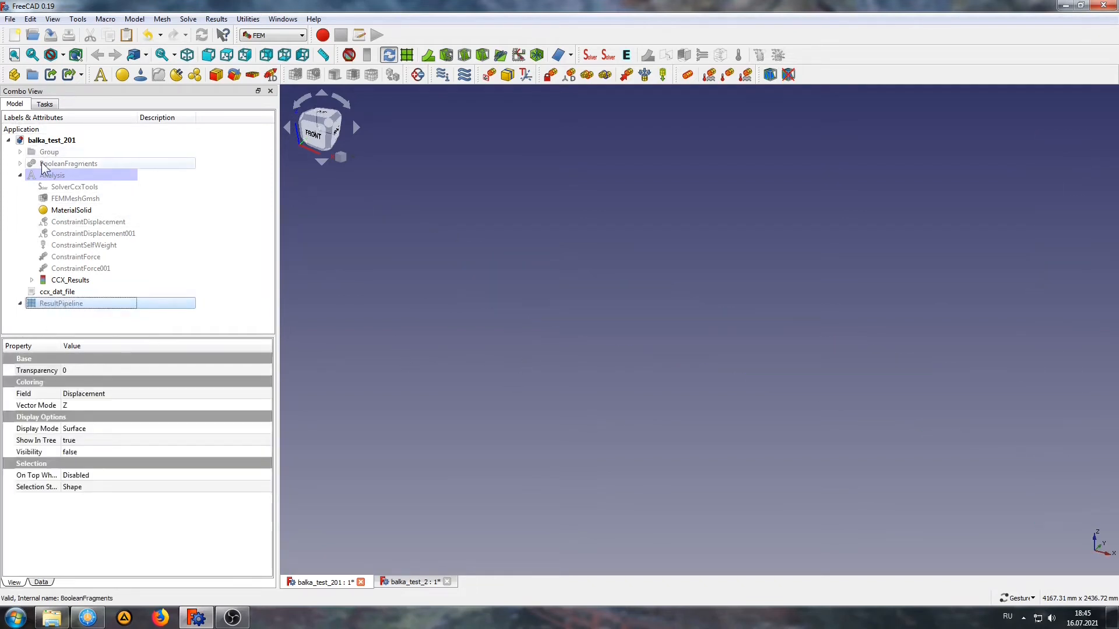
pyautogui.click(70, 164)
pyautogui.press('space')
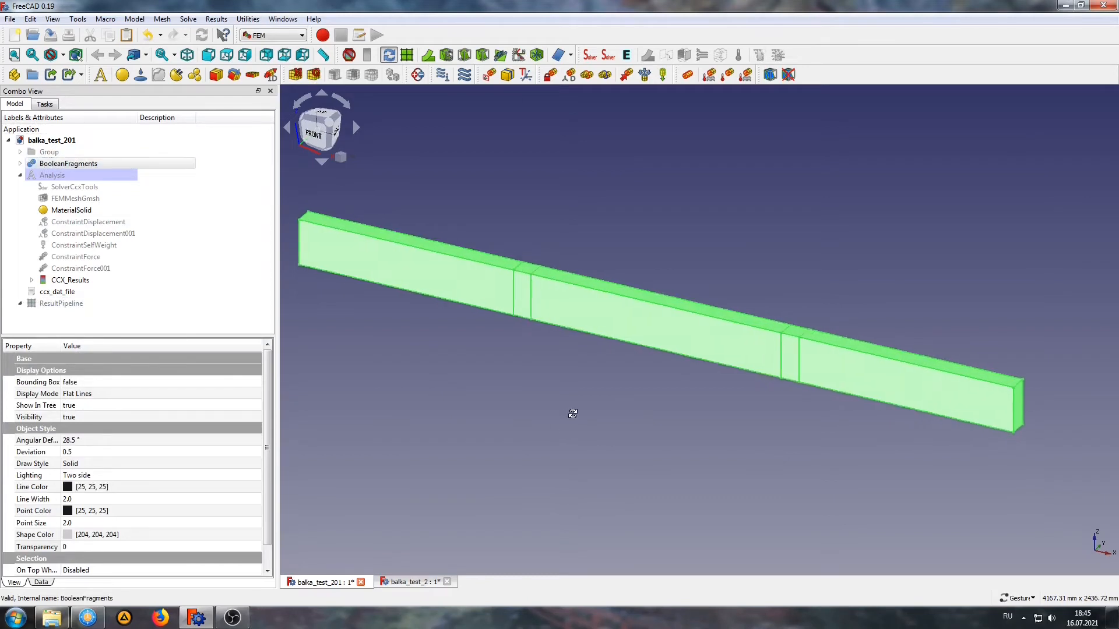
pyautogui.click(558, 425)
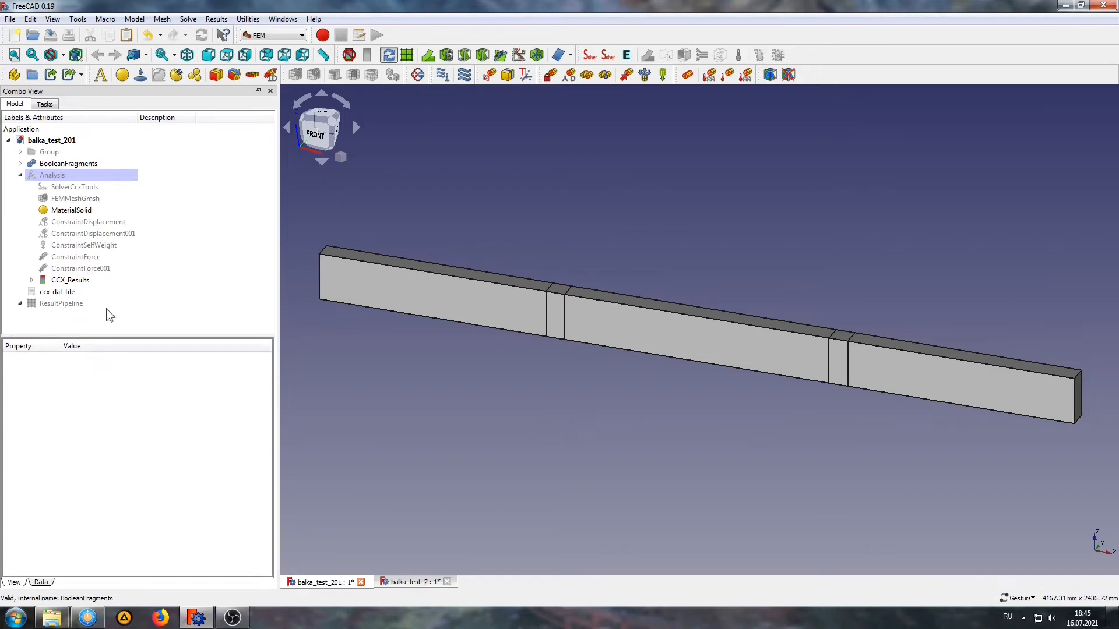
# Make the BooleanFragments beam semi-transparent by raising its Transparency value.
pyautogui.click(69, 163)
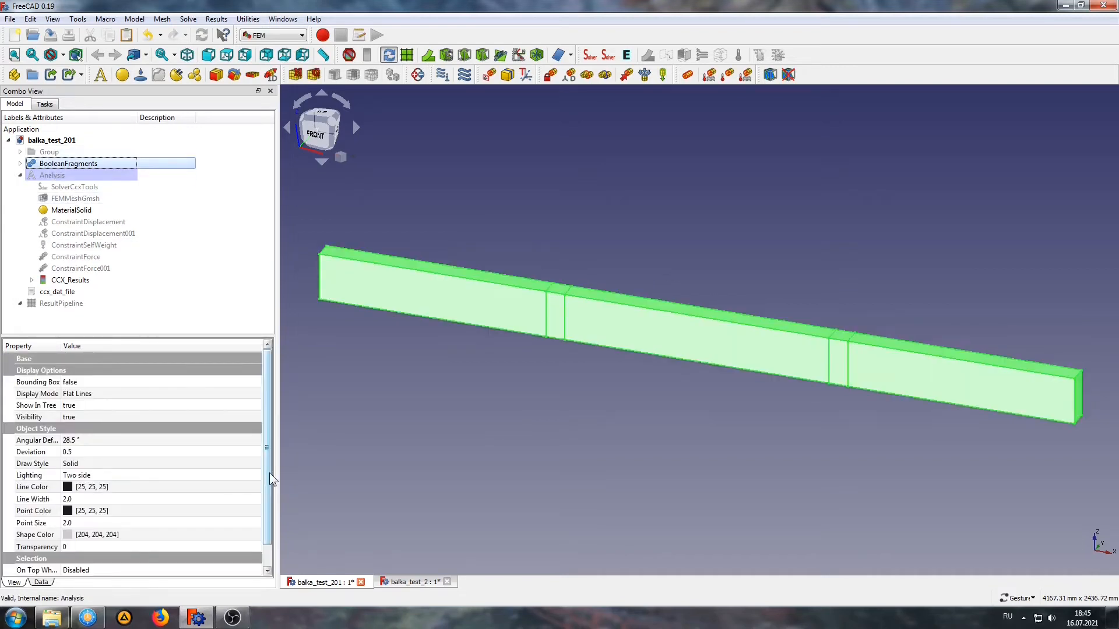
pyautogui.scroll(-1, 132, 548)
pyautogui.click(86, 526)
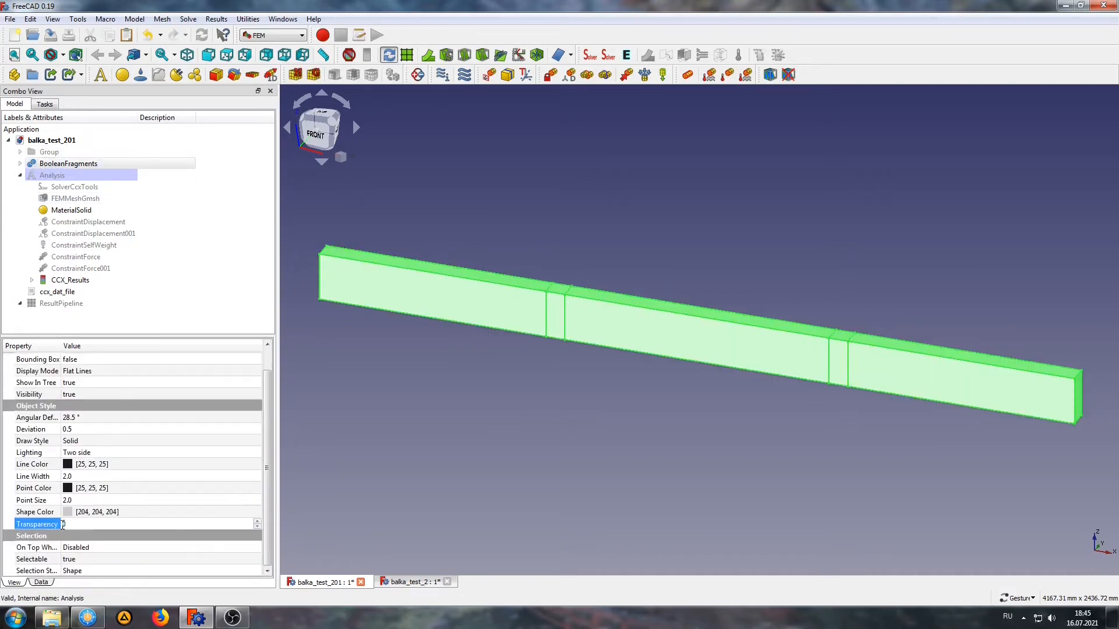
pyautogui.click(481, 526)
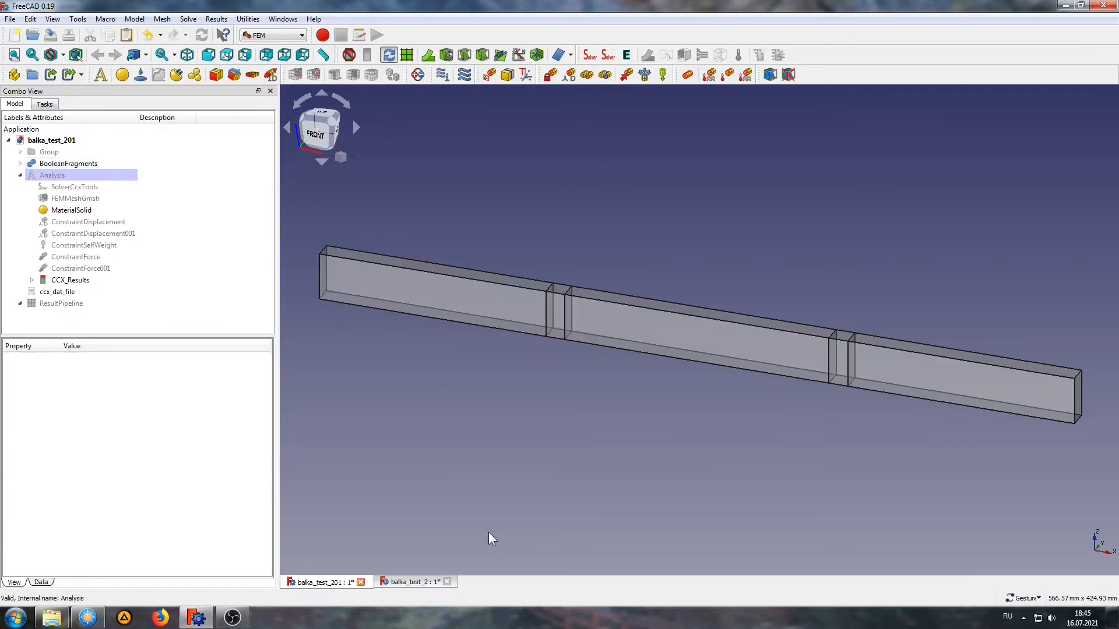
# Add a scalar clip filter to ResultPipeline and set its scalar to Minor Principal Stress.
pyautogui.click(58, 303)
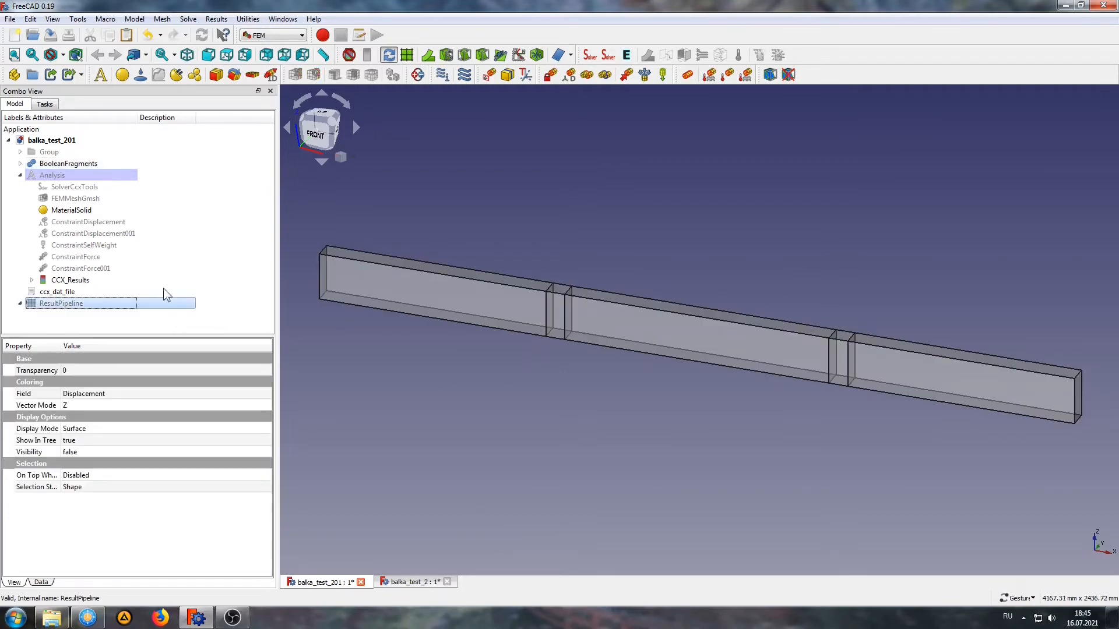
pyautogui.click(441, 72)
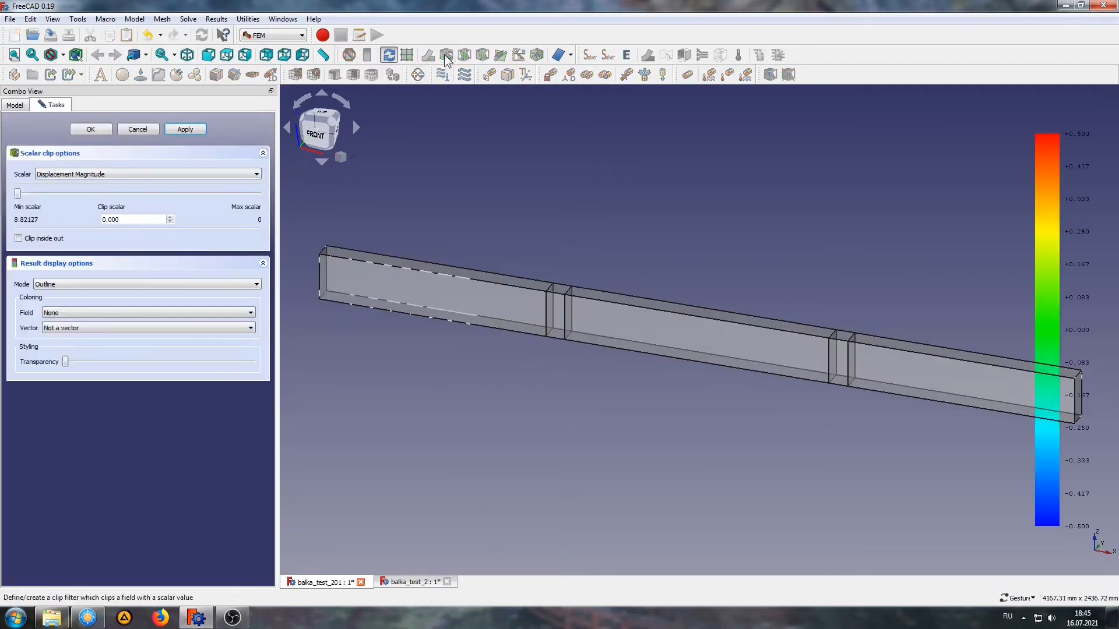
pyautogui.click(78, 172)
pyautogui.scroll(-3, 103, 190)
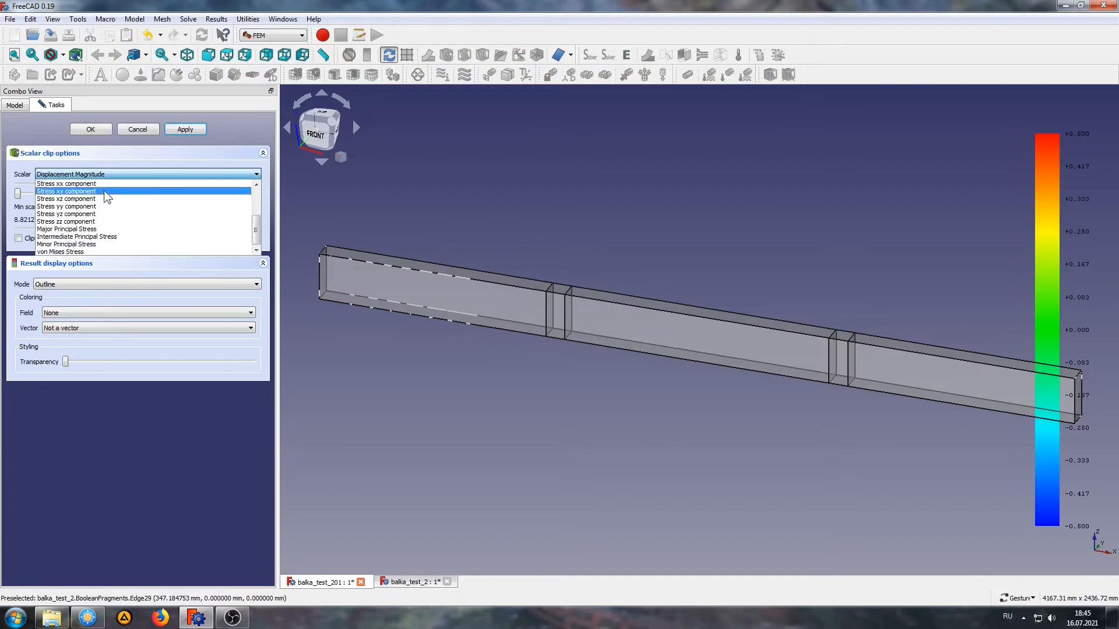
pyautogui.click(80, 245)
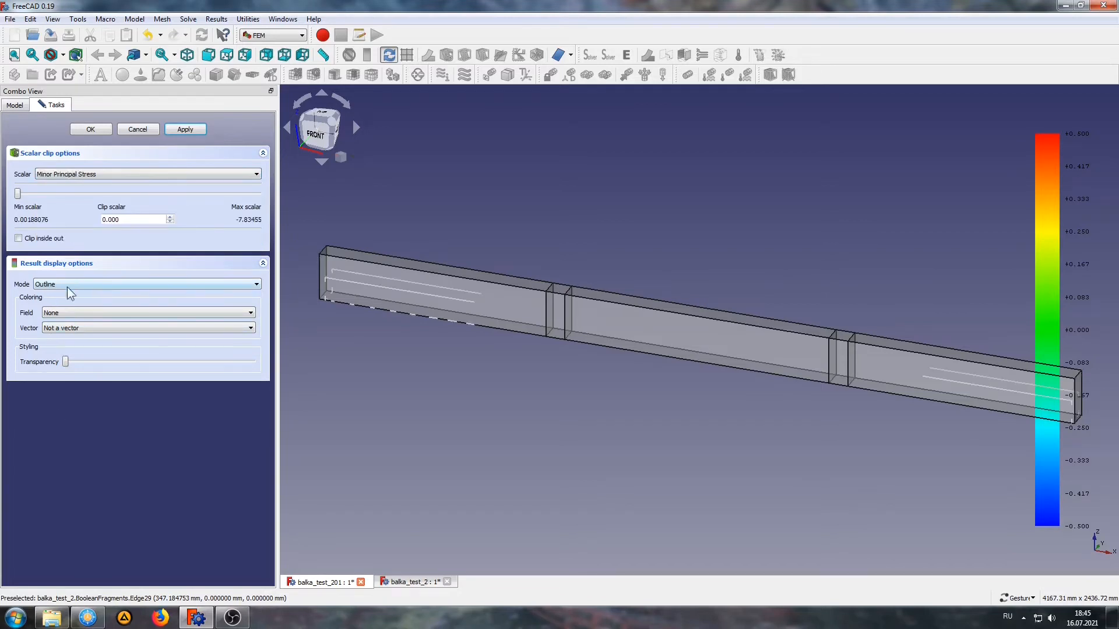
# Display the scalar clip in Surface mode, coloured by the Minor Principal Stress field.
pyautogui.click(67, 285)
pyautogui.click(88, 304)
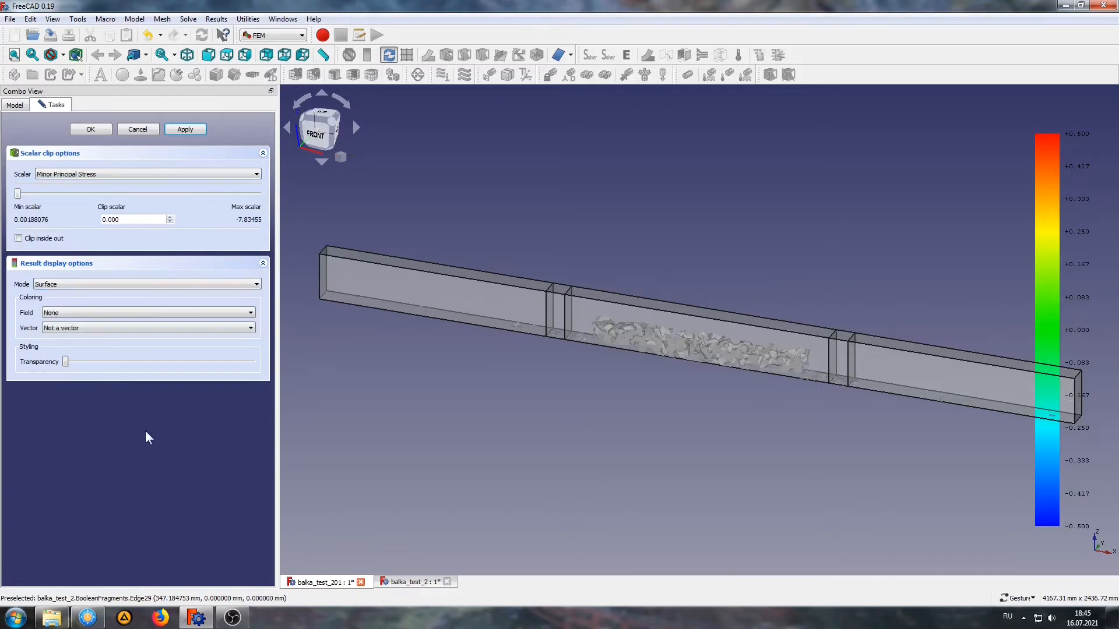
pyautogui.click(68, 312)
pyautogui.scroll(-2, 133, 352)
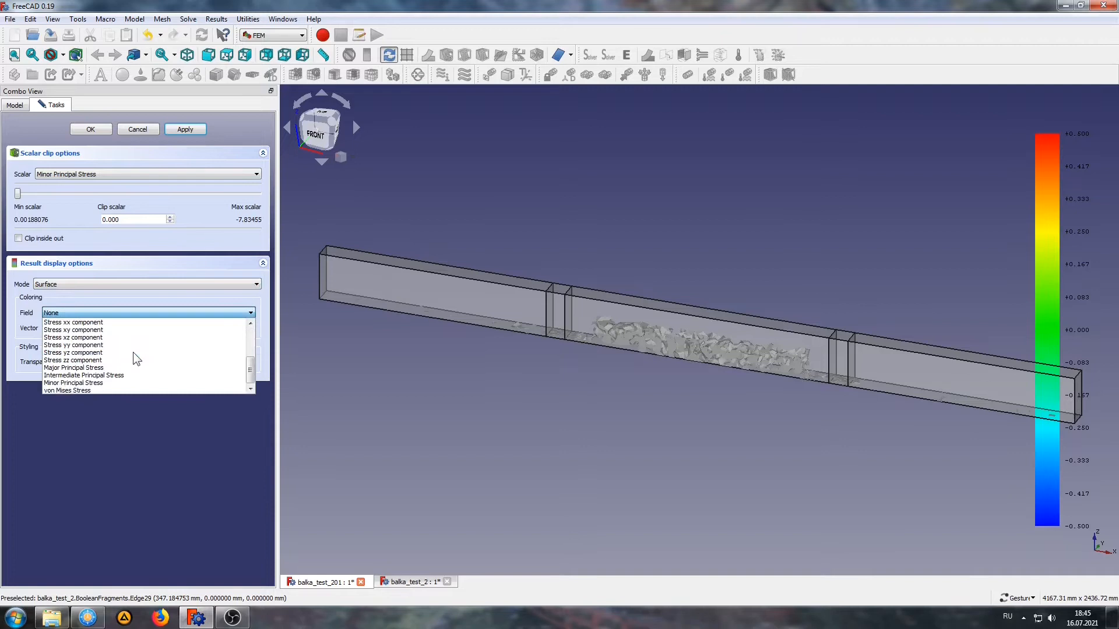
pyautogui.click(56, 383)
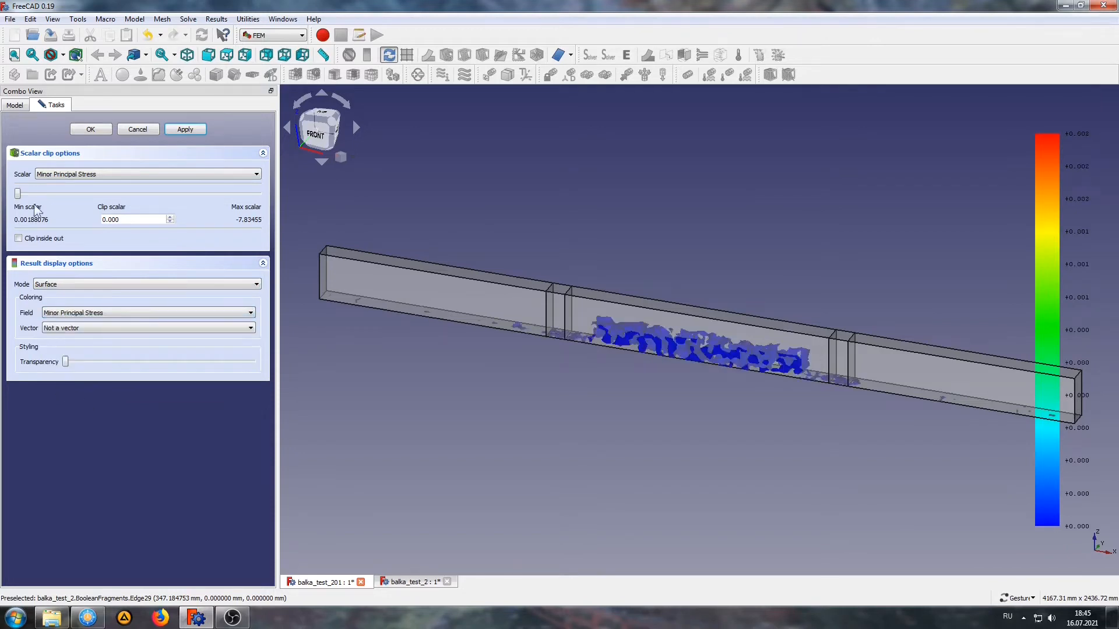
# Set the clip scalar to -7.599 with the clip inside out, and accept the filter.
pyautogui.click(18, 239)
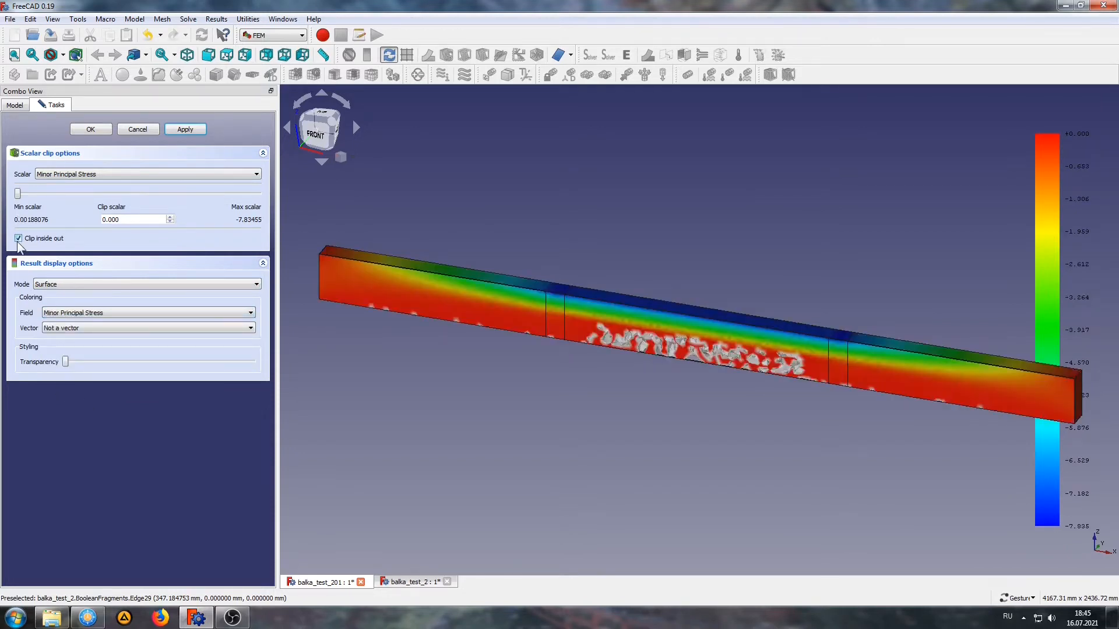
pyautogui.click(18, 239)
pyautogui.click(23, 195)
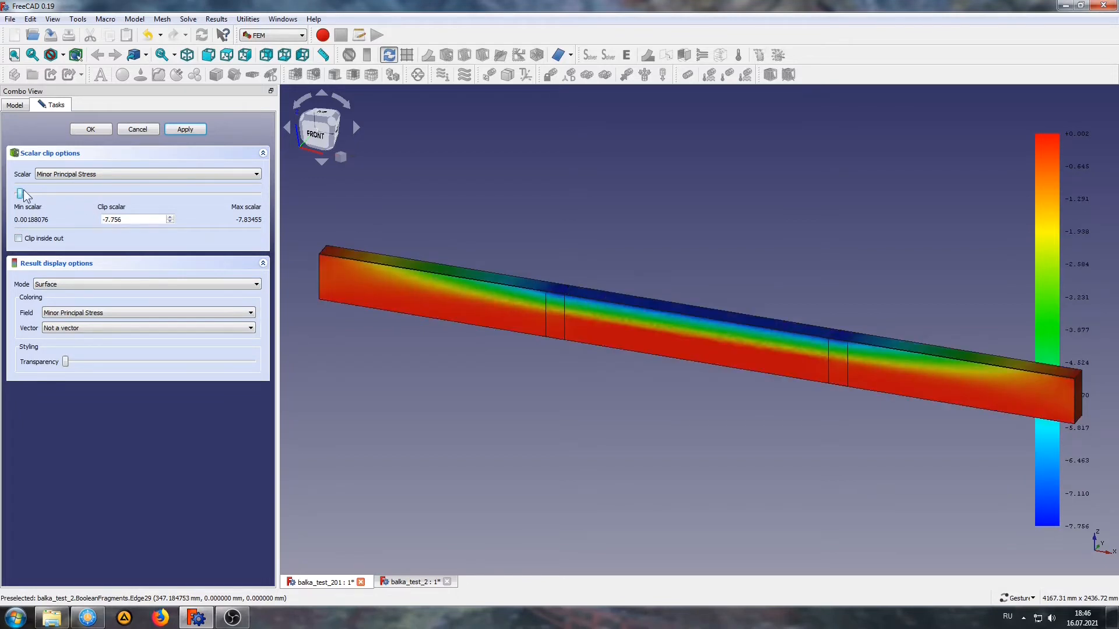
pyautogui.moveTo(21, 194); pyautogui.dragTo(26, 220)
pyautogui.click(19, 239)
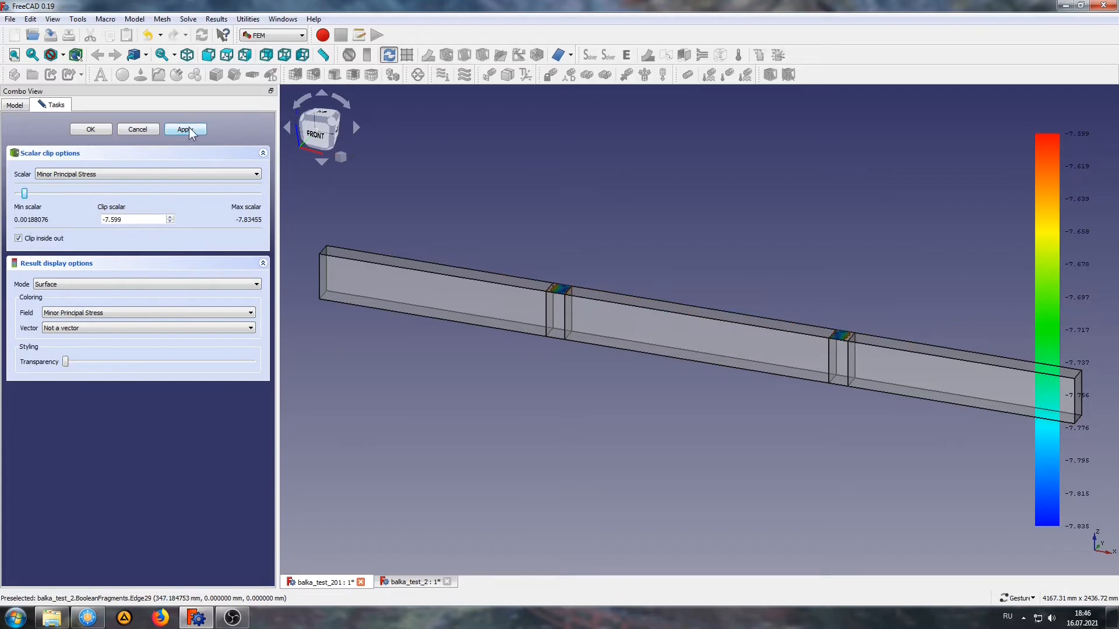
pyautogui.click(91, 129)
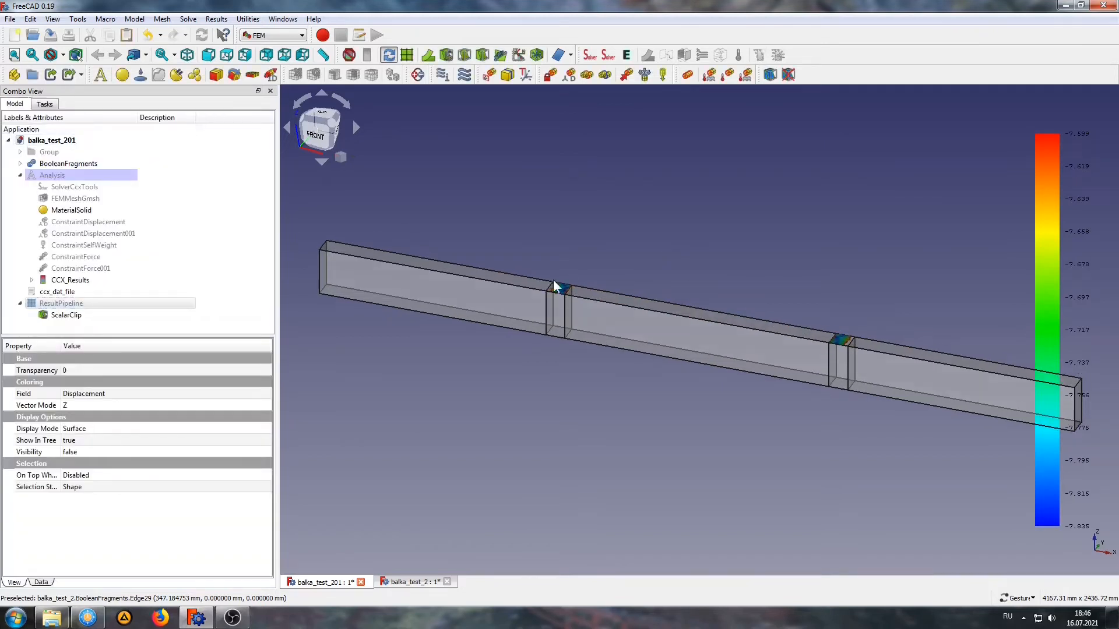
# Show ConstraintForce and ConstraintForce001 and compare their load areas with the clipped stress regions on the beam.
pyautogui.scroll(5, 558, 287)
pyautogui.scroll(-2, 882, 267)
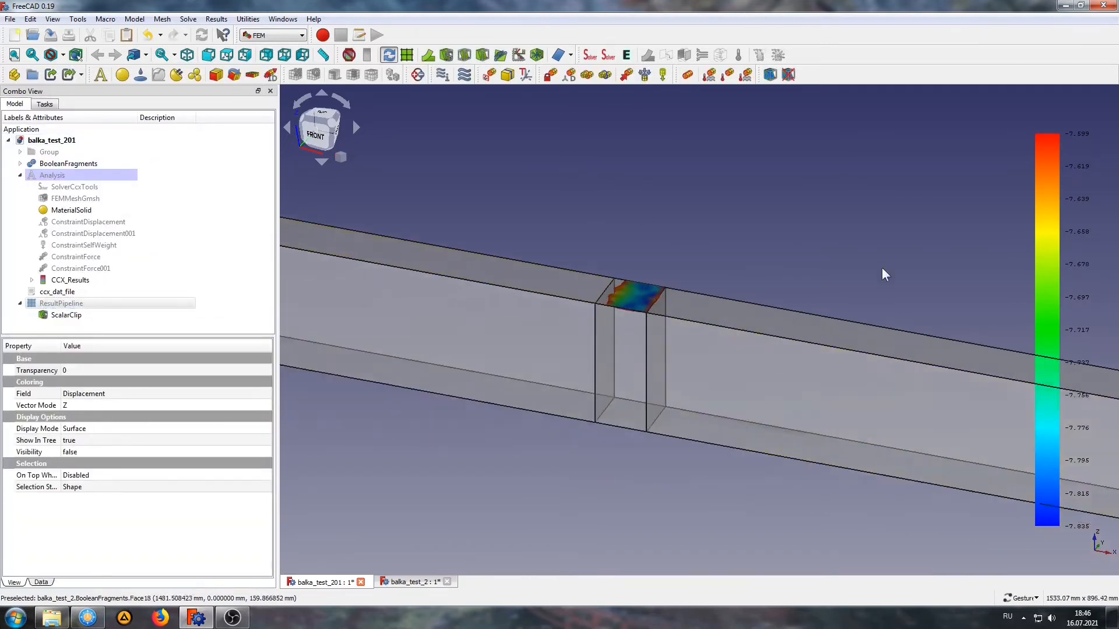
pyautogui.moveTo(794, 349); pyautogui.dragTo(434, 322, button='right')
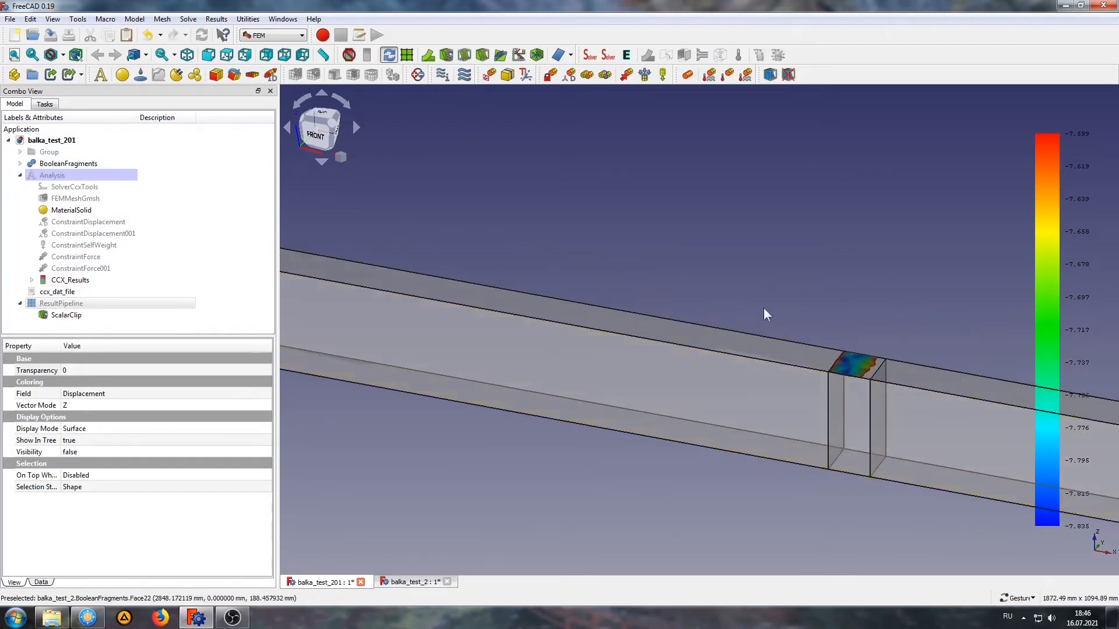
pyautogui.moveTo(586, 464); pyautogui.dragTo(555, 425)
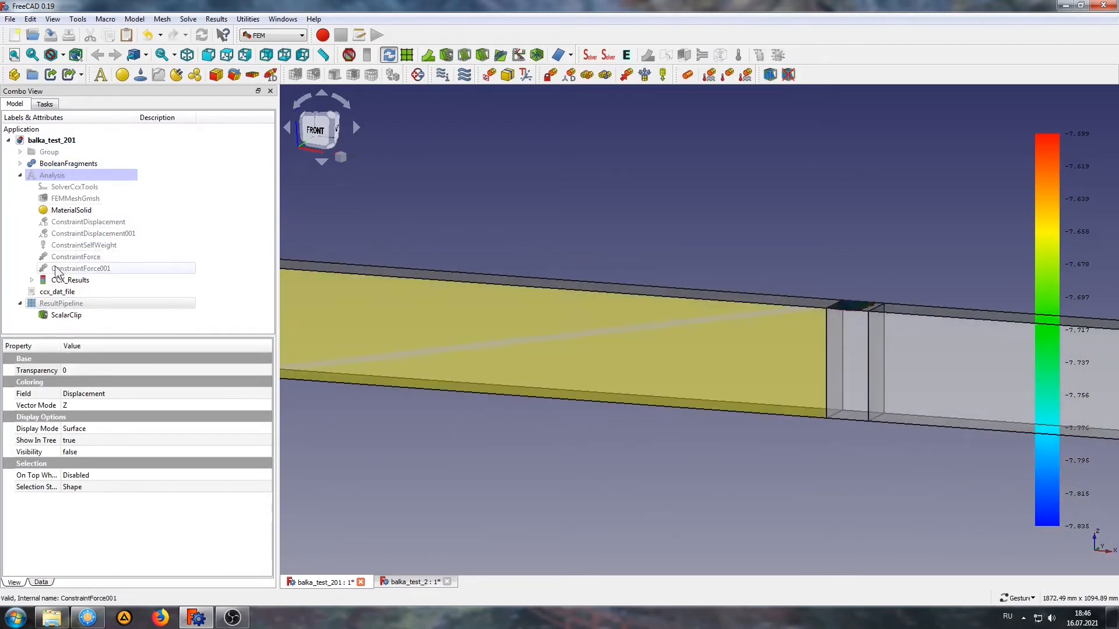
pyautogui.click(78, 269)
pyautogui.press('space')
pyautogui.click(78, 257)
pyautogui.press('space')
pyautogui.moveTo(612, 176); pyautogui.dragTo(935, 460)
pyautogui.scroll(4, 845, 365)
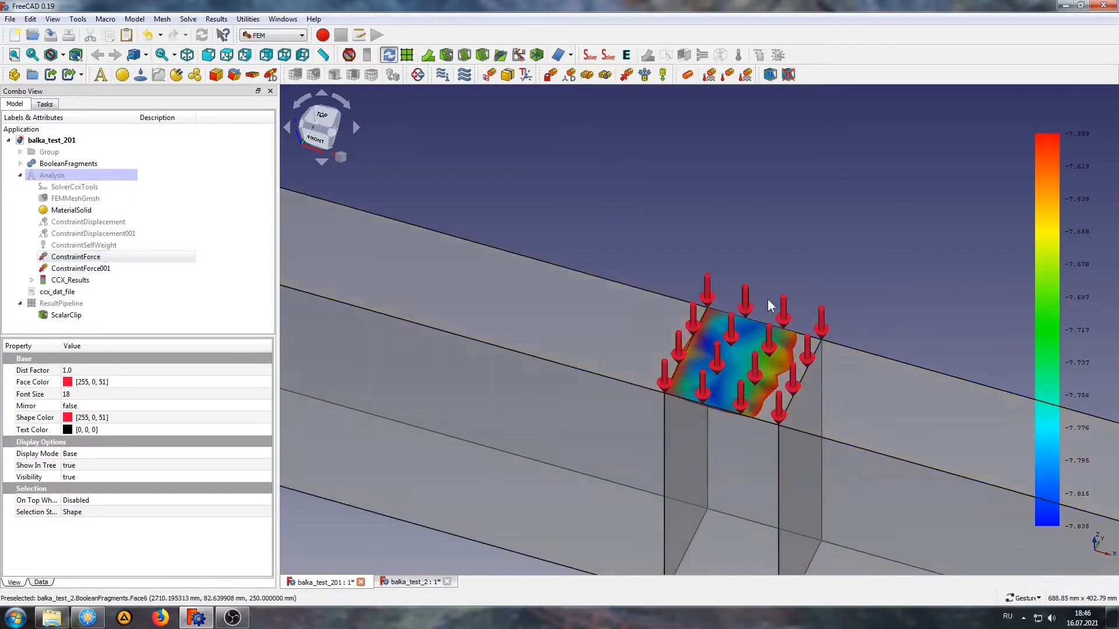
pyautogui.scroll(-6, 767, 299)
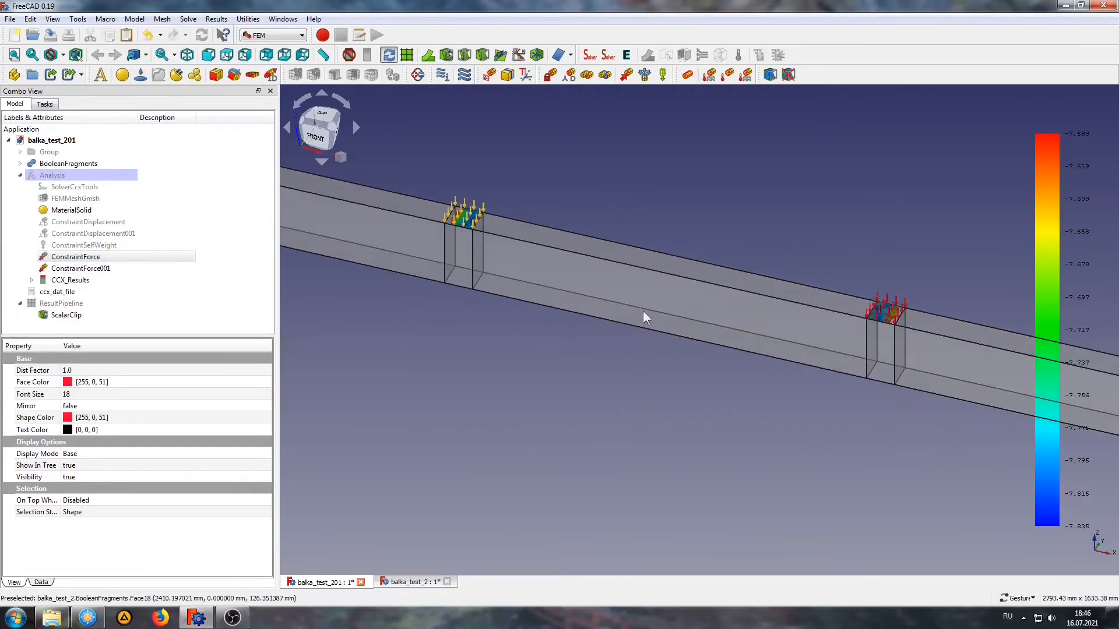
pyautogui.moveTo(644, 318); pyautogui.dragTo(532, 408)
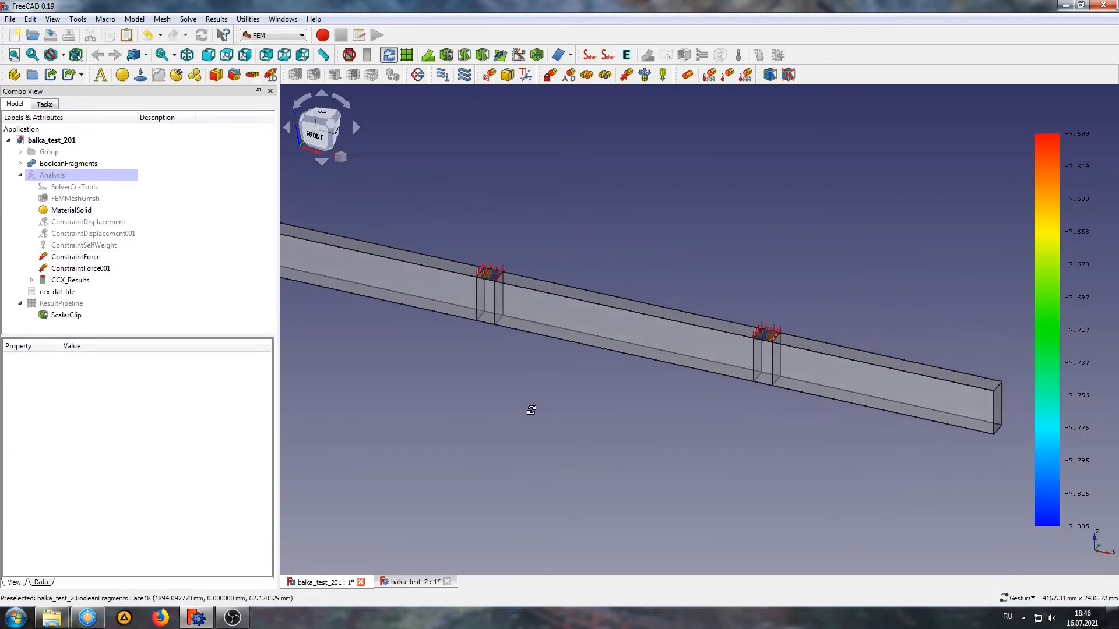
# Hide both force constraints and delete the ScalarClip filter.
pyautogui.click(61, 269)
pyautogui.press('space')
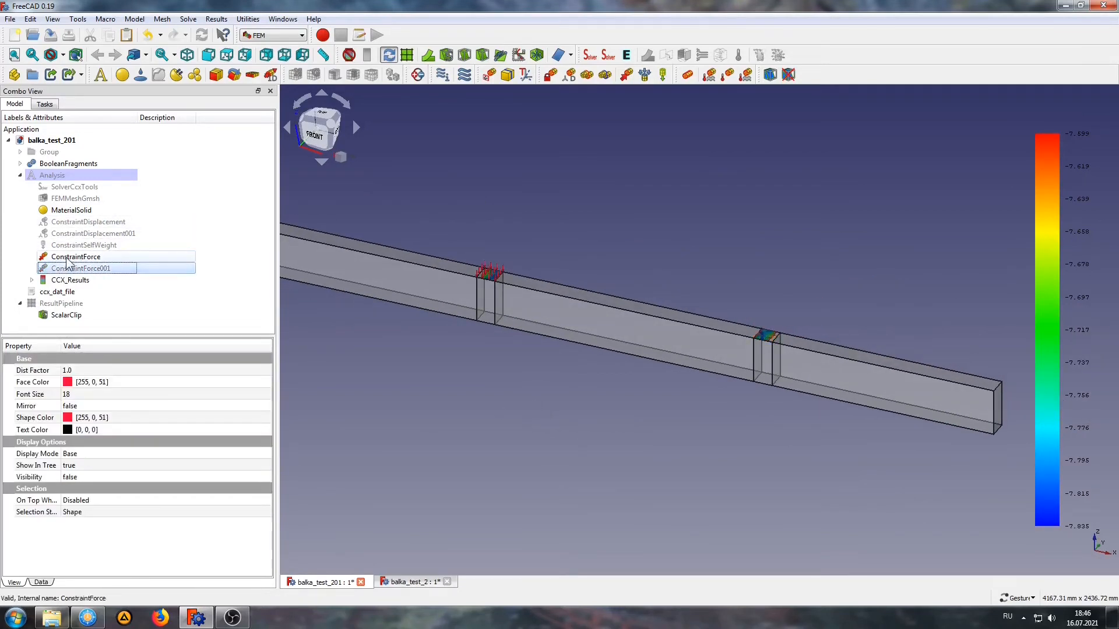
pyautogui.click(65, 257)
pyautogui.press('space')
pyautogui.click(66, 315)
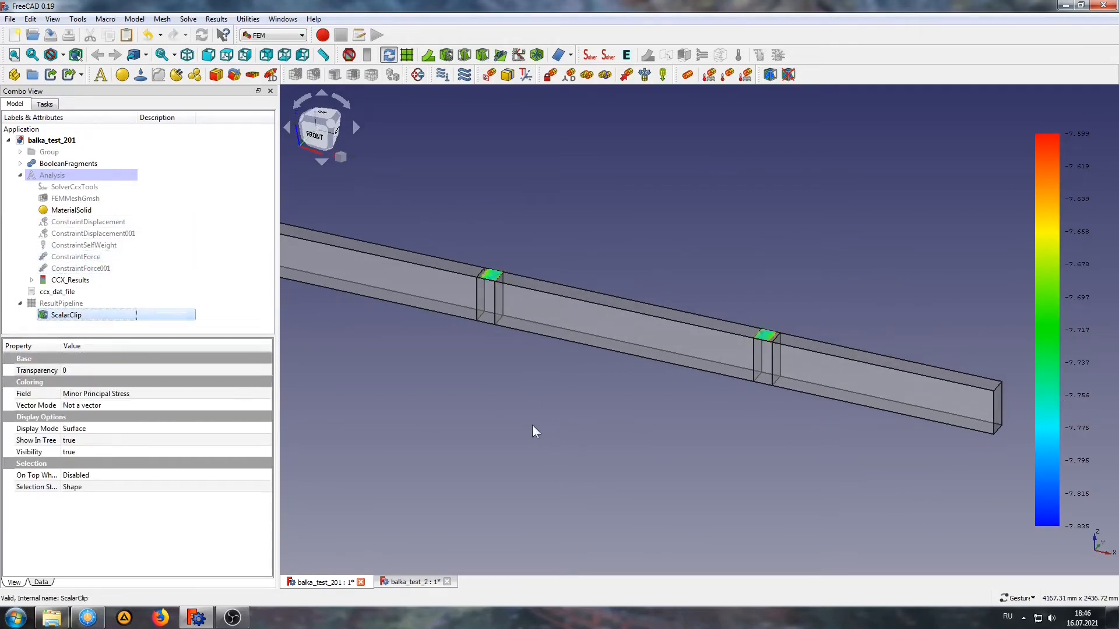
pyautogui.press('Delete')
pyautogui.click(586, 342)
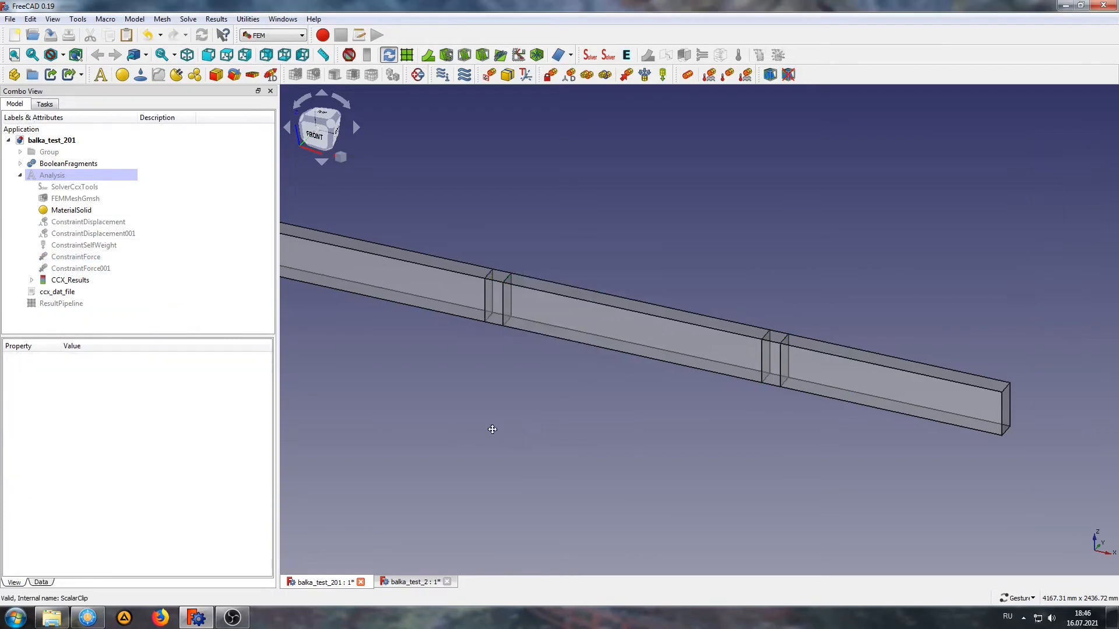
# Add a region clip filter and create a Plane as its implicit function.
pyautogui.moveTo(488, 429); pyautogui.dragTo(534, 436, button='right')
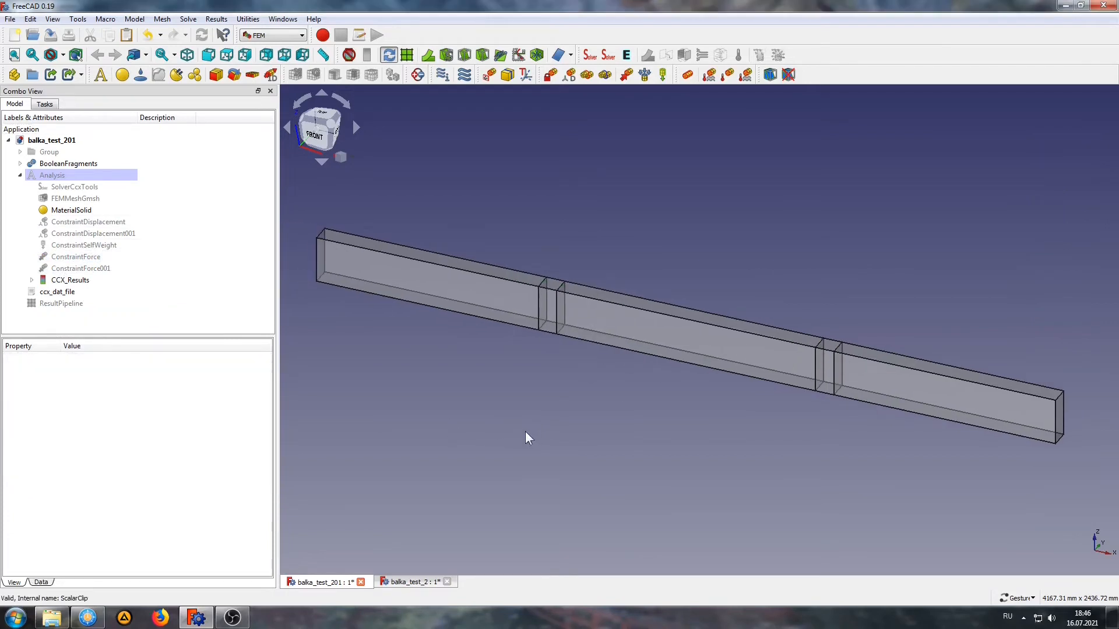
pyautogui.moveTo(460, 409); pyautogui.dragTo(459, 399)
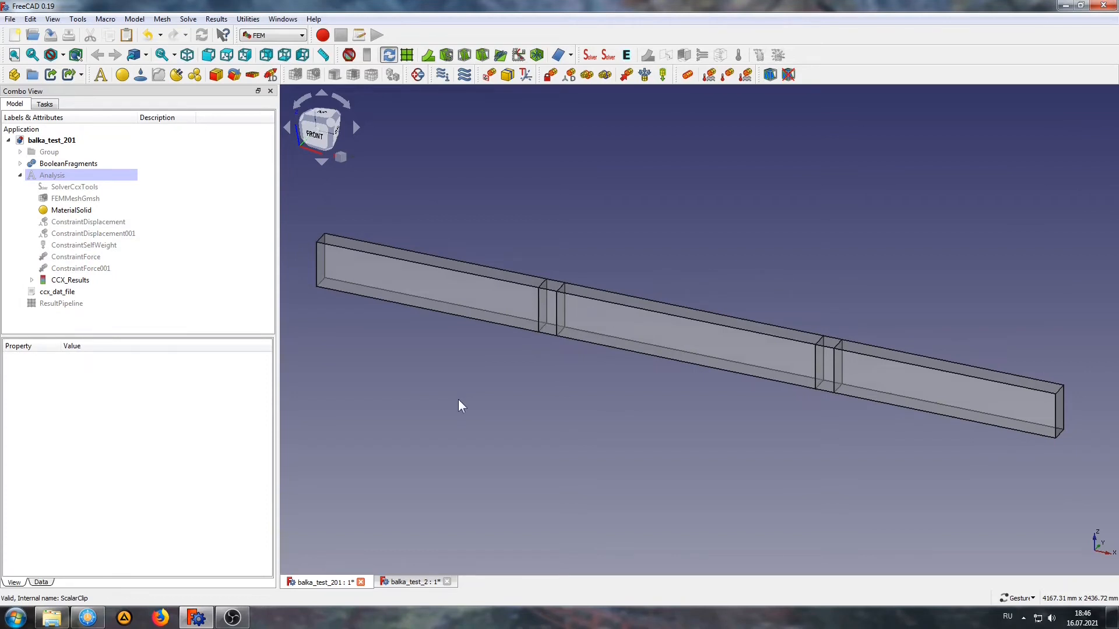
pyautogui.click(482, 55)
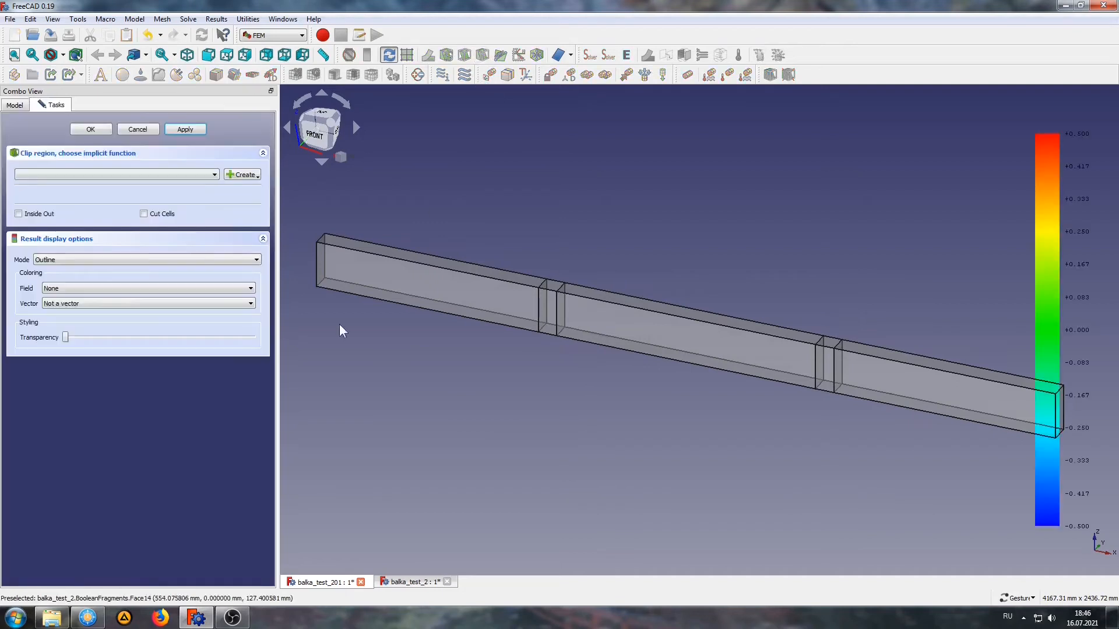
pyautogui.click(235, 176)
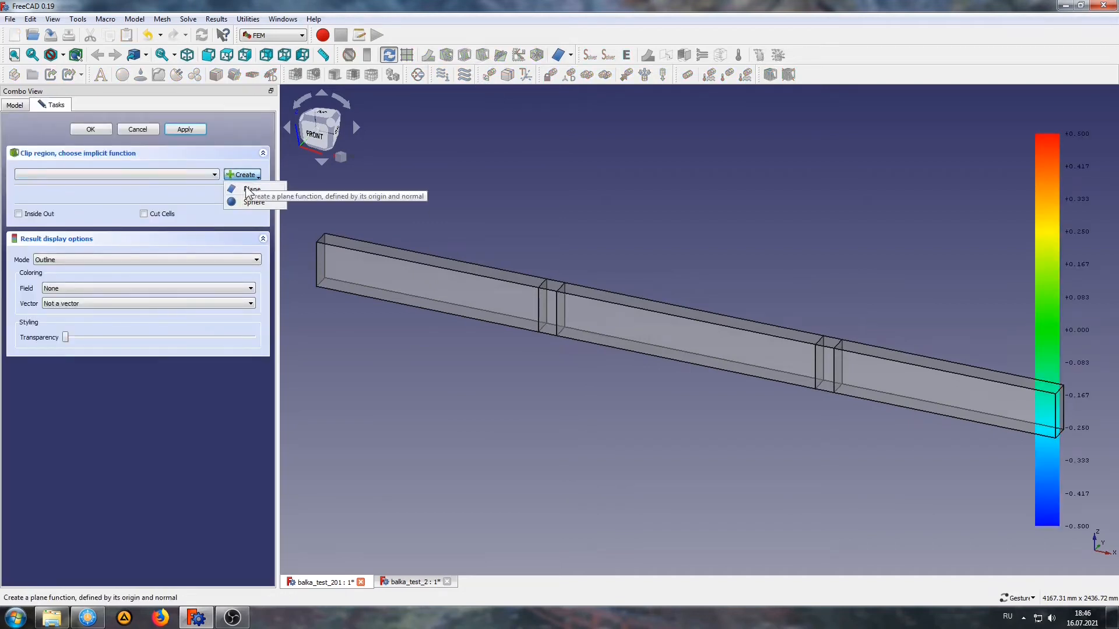
pyautogui.click(238, 187)
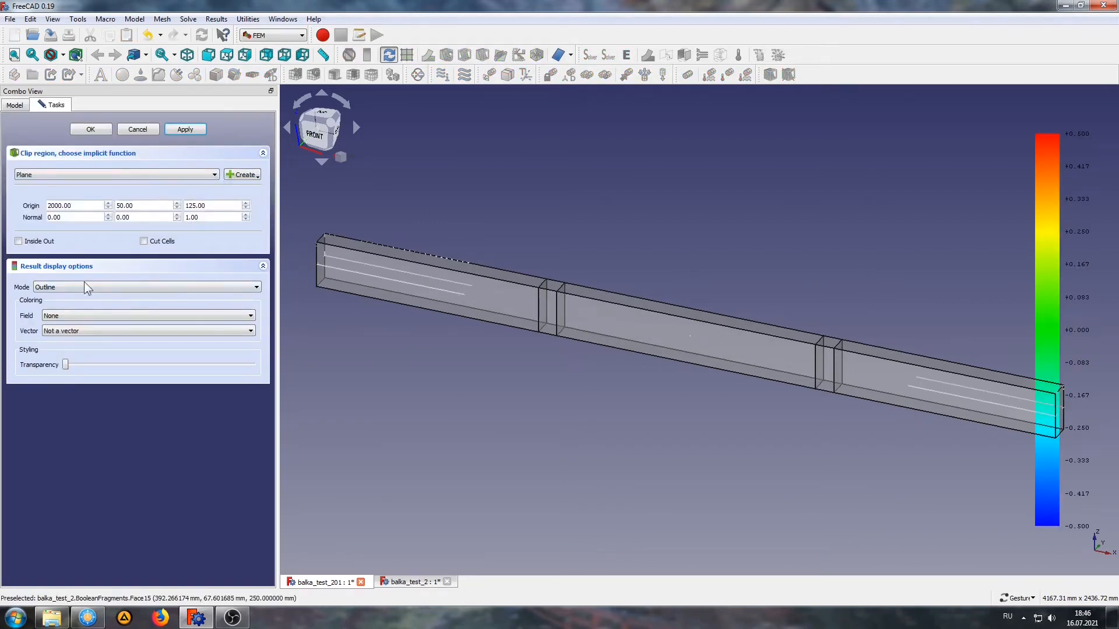
# Display the region clip in Surface mode, coloured by the Tresca Stress field.
pyautogui.click(62, 284)
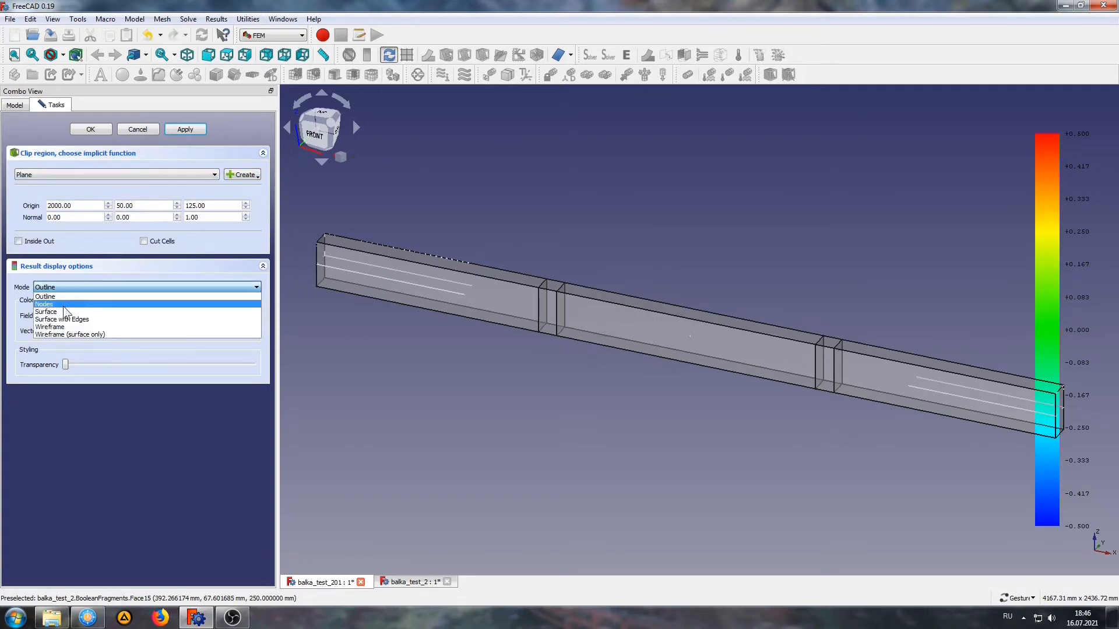
pyautogui.click(55, 313)
pyautogui.click(83, 316)
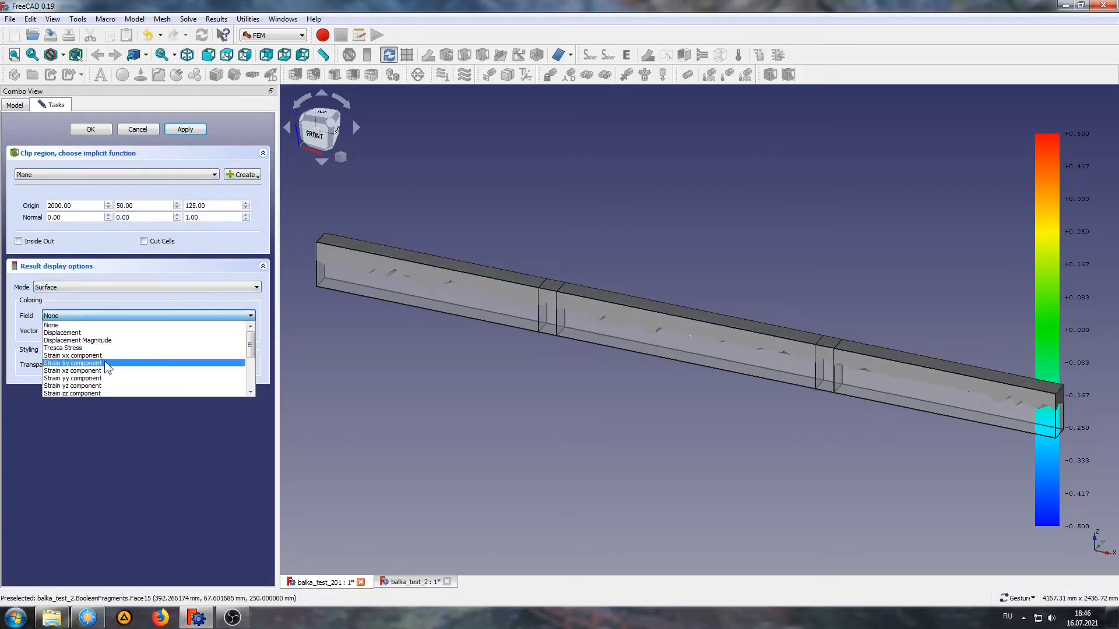
pyautogui.click(59, 348)
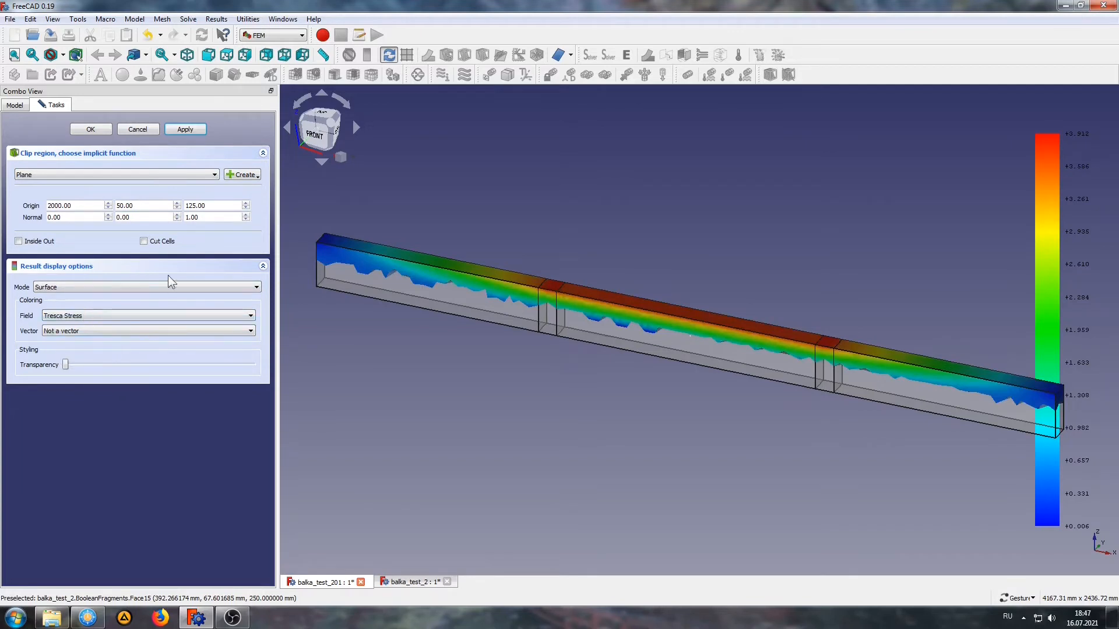
# Enable Cut Cells and Inside Out for the plane clip of the beam.
pyautogui.moveTo(433, 466); pyautogui.dragTo(423, 352)
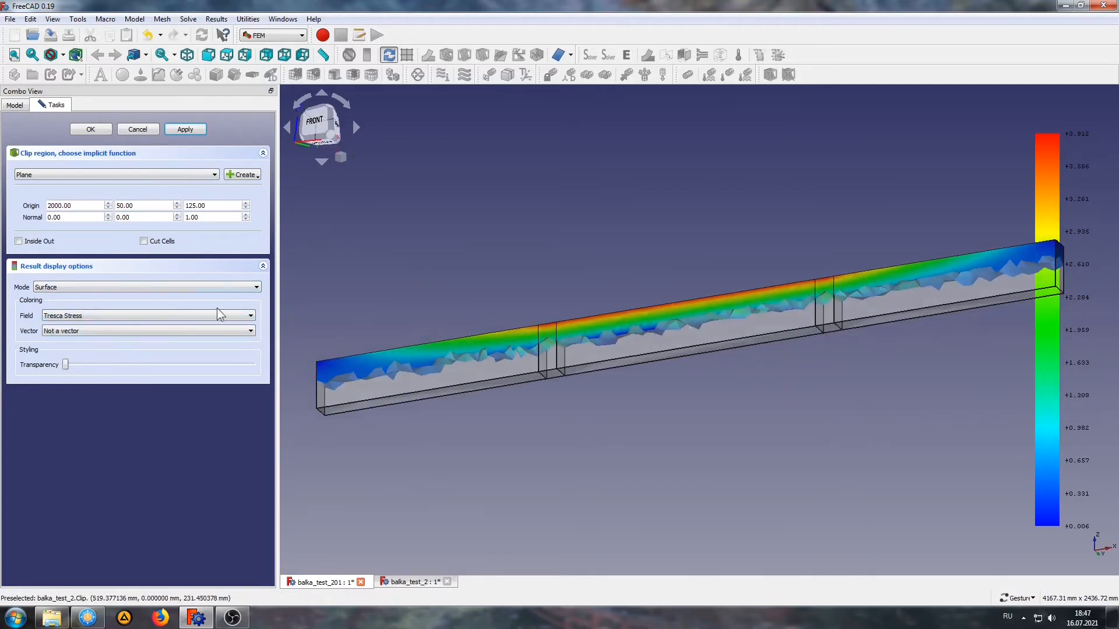
pyautogui.click(144, 241)
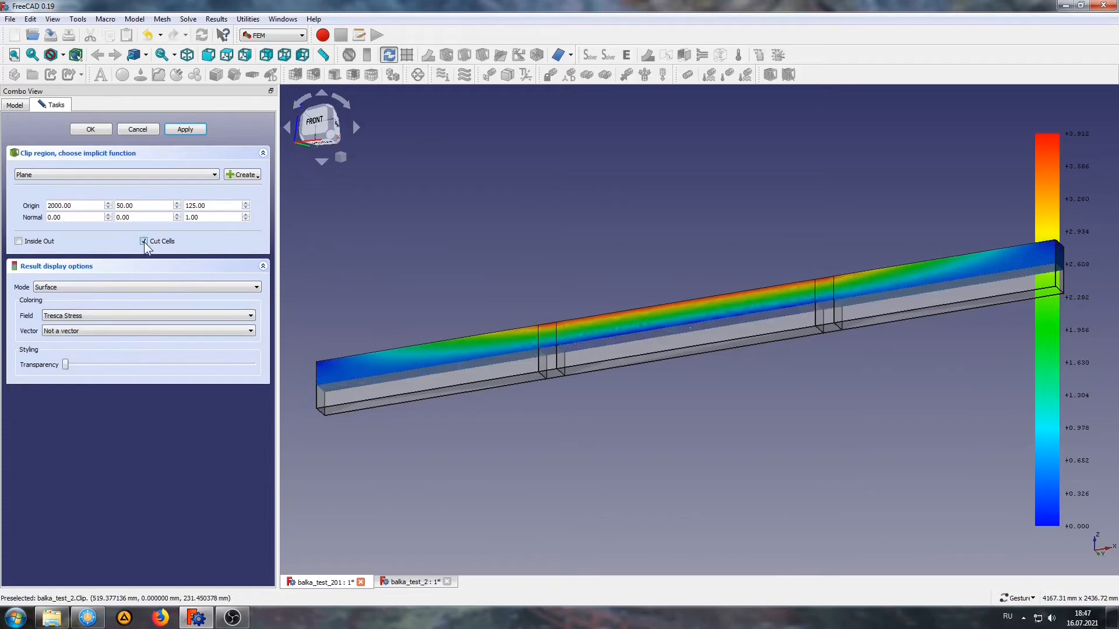
pyautogui.moveTo(577, 198); pyautogui.dragTo(583, 274)
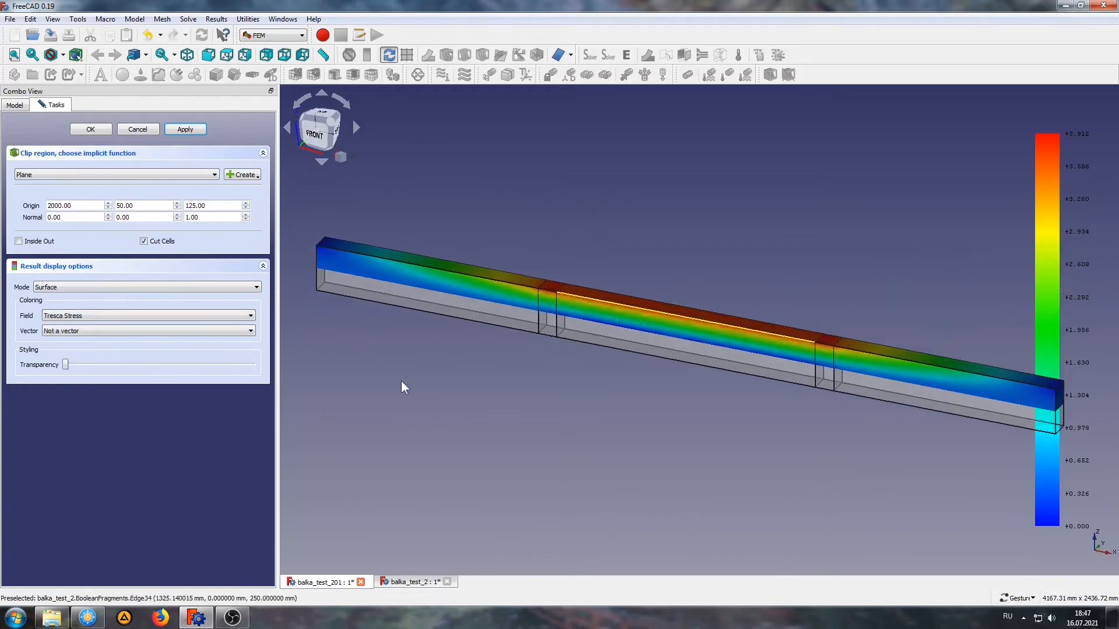
pyautogui.click(34, 242)
# Set the clip plane's normal to 1, 0, 0 and apply it to cut the beam crosswise.
pyautogui.moveTo(663, 426); pyautogui.dragTo(616, 416)
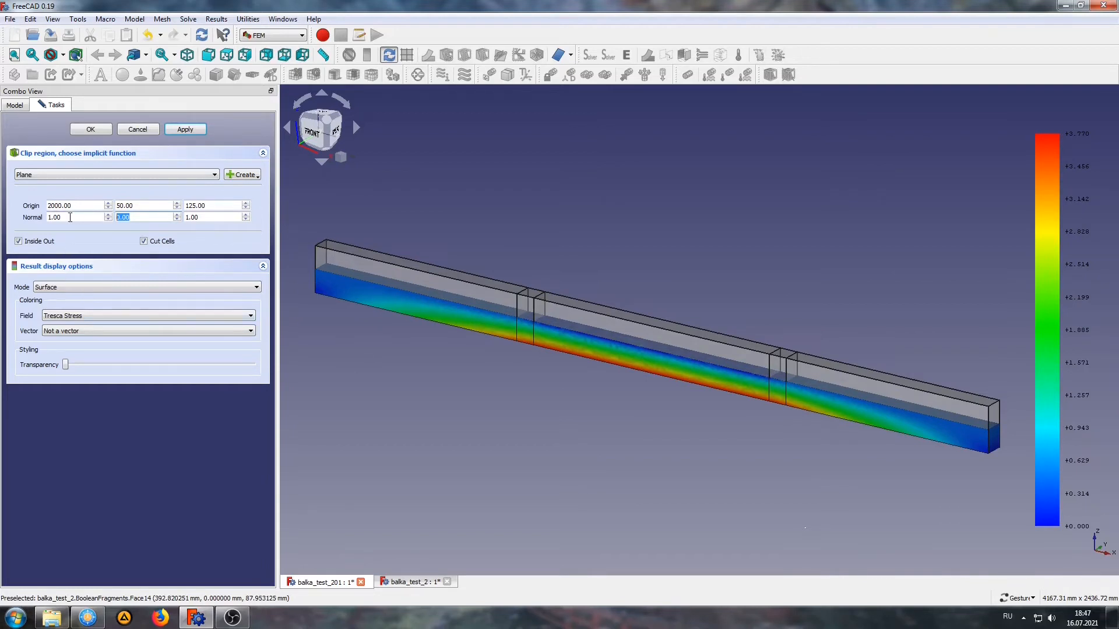
pyautogui.moveTo(69, 218); pyautogui.dragTo(46, 219)
pyautogui.moveTo(215, 218); pyautogui.dragTo(185, 218)
pyautogui.write('0')
pyautogui.click(187, 129)
pyautogui.moveTo(570, 503); pyautogui.dragTo(500, 490)
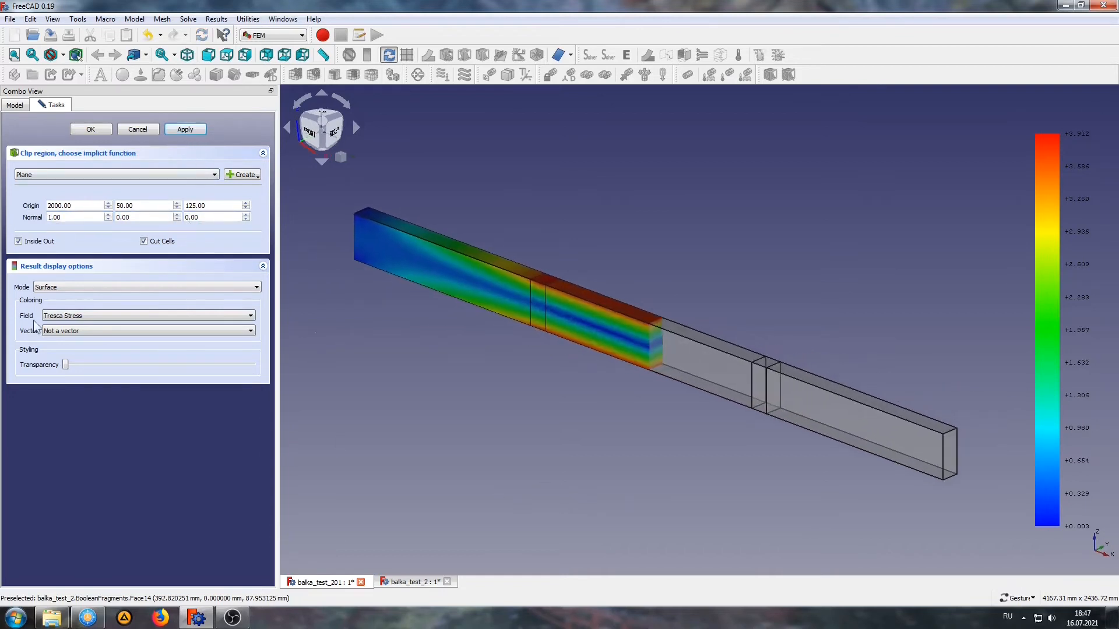
pyautogui.click(77, 217)
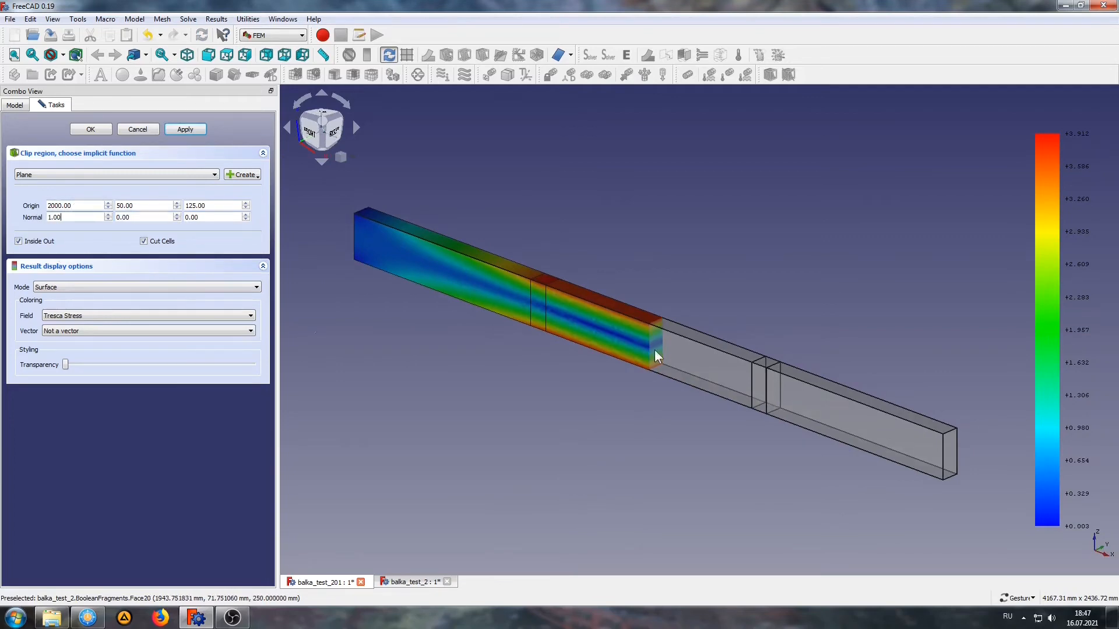
pyautogui.scroll(2, 637, 443)
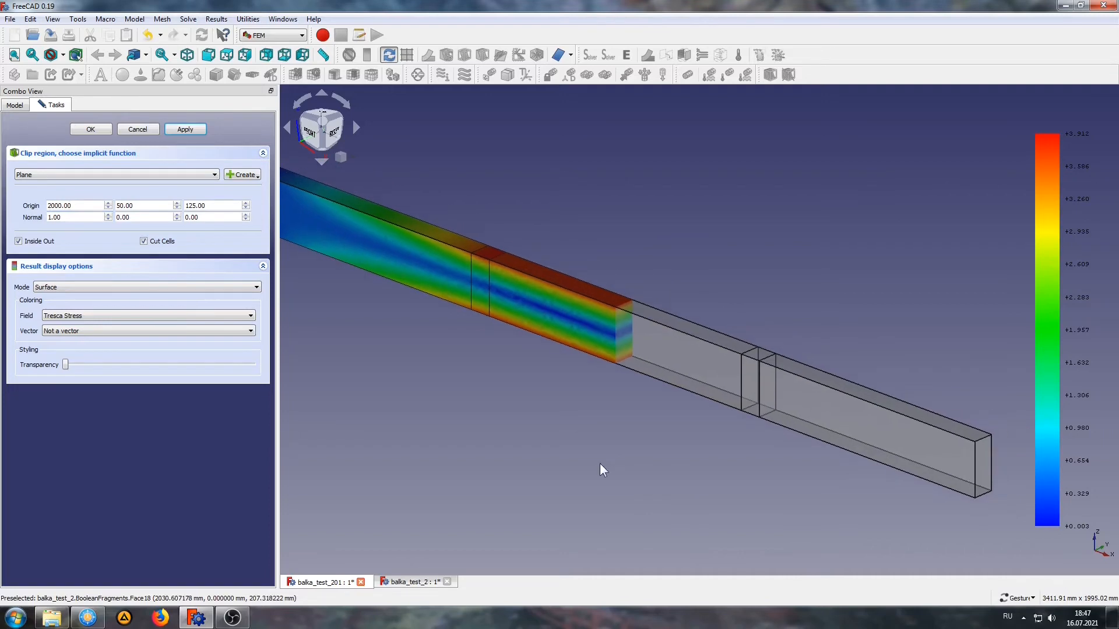
# Set the clip plane's normal to 0, 1, 0 to cut the beam lengthwise, and accept the region clip.
pyautogui.doubleClick(67, 216)
pyautogui.write('0')
pyautogui.press('Tab')
pyautogui.write('1')
pyautogui.click(185, 129)
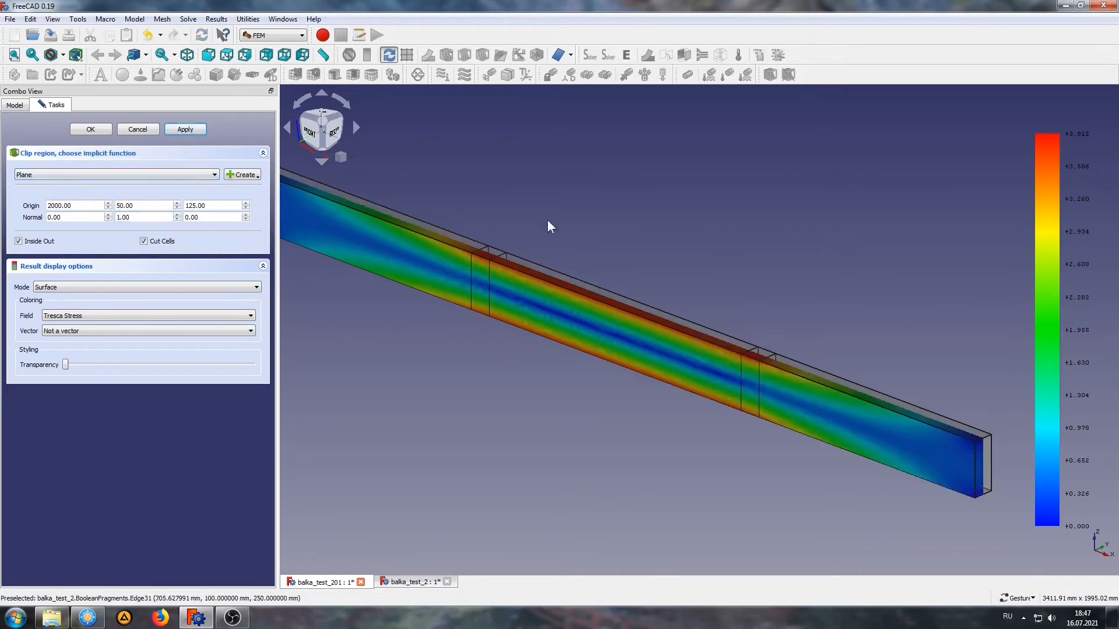
pyautogui.moveTo(759, 373); pyautogui.dragTo(445, 393)
pyautogui.click(185, 129)
pyautogui.click(90, 128)
# Delete the region clip filter from the result pipeline.
pyautogui.click(74, 326)
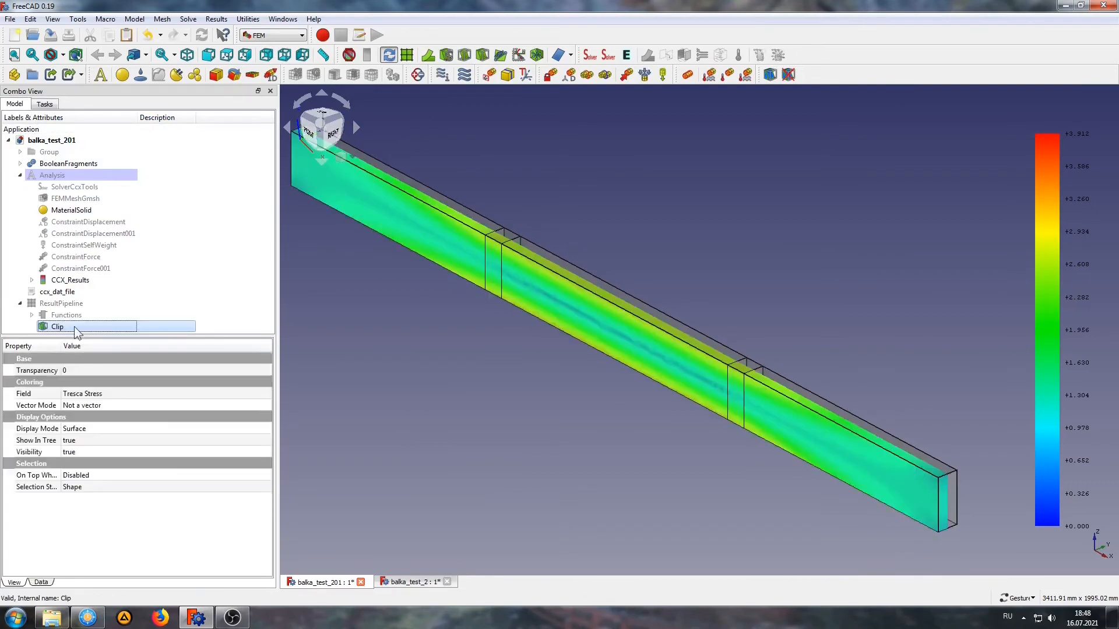
pyautogui.press('Delete')
pyautogui.click(585, 337)
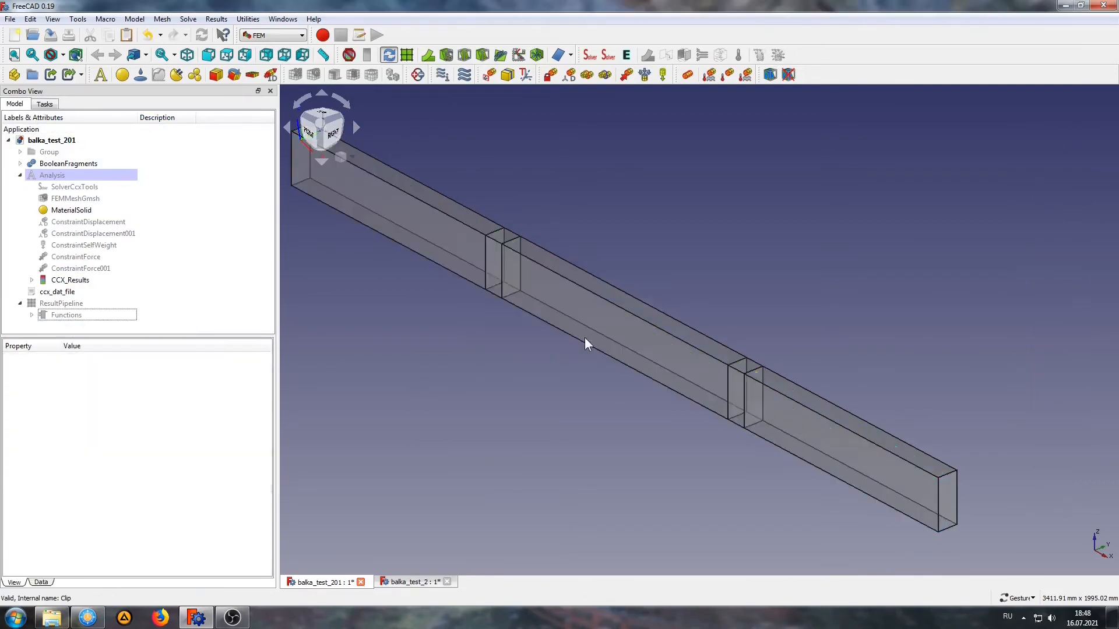
# Add a function cut filter using the existing Plane, displayed in Surface mode and coloured by the Tresca Stress field.
pyautogui.moveTo(472, 439); pyautogui.dragTo(490, 417)
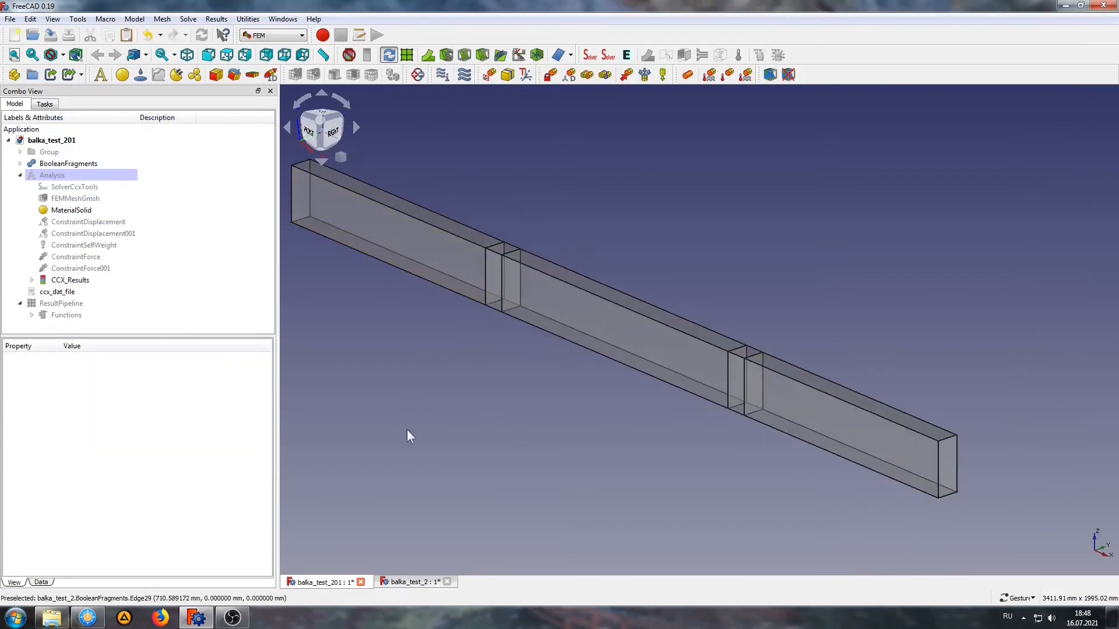
pyautogui.moveTo(406, 429); pyautogui.dragTo(417, 419)
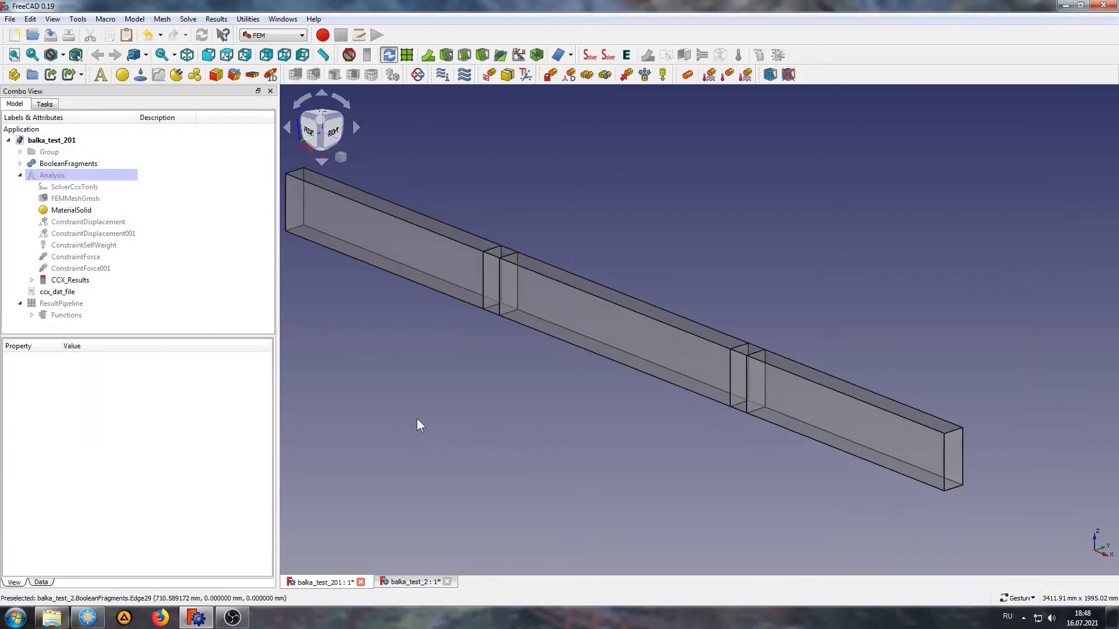
pyautogui.click(464, 54)
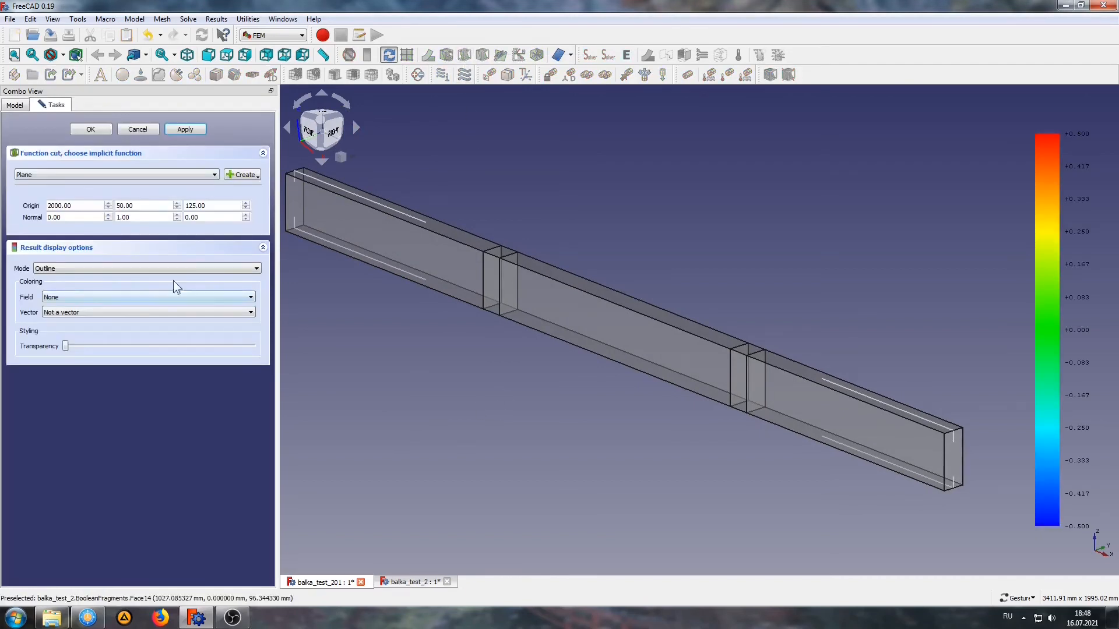
pyautogui.click(75, 267)
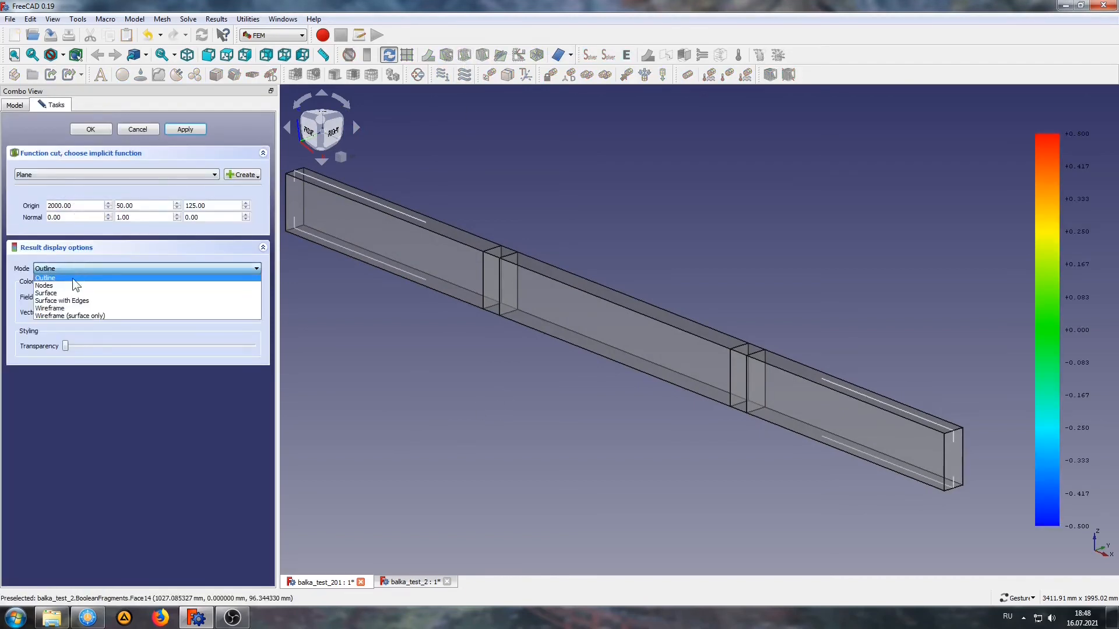
pyautogui.click(64, 293)
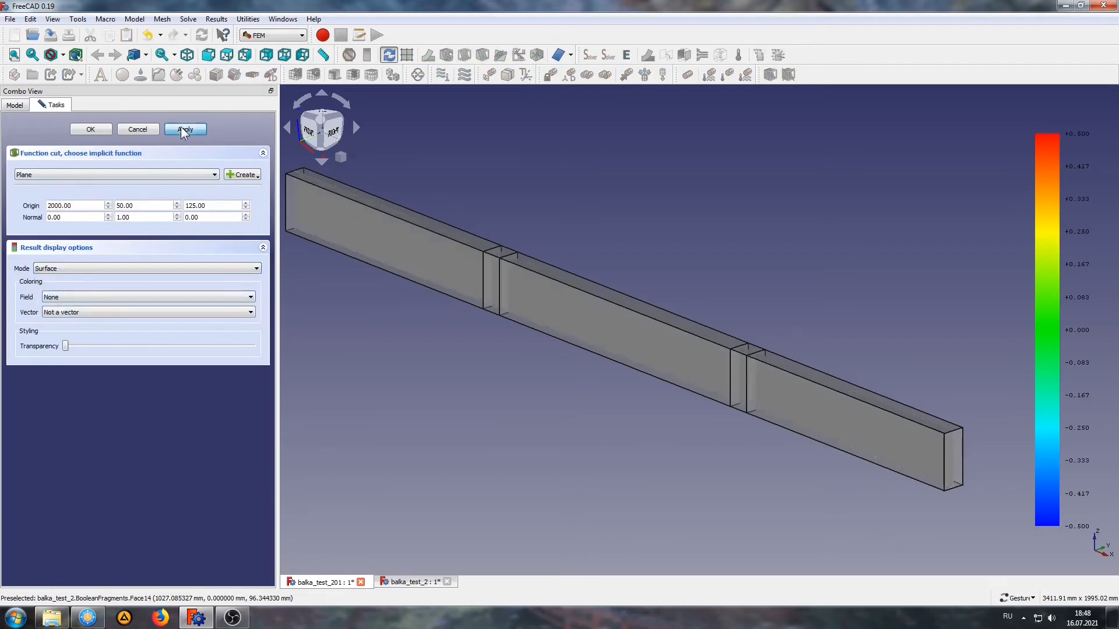
pyautogui.click(72, 297)
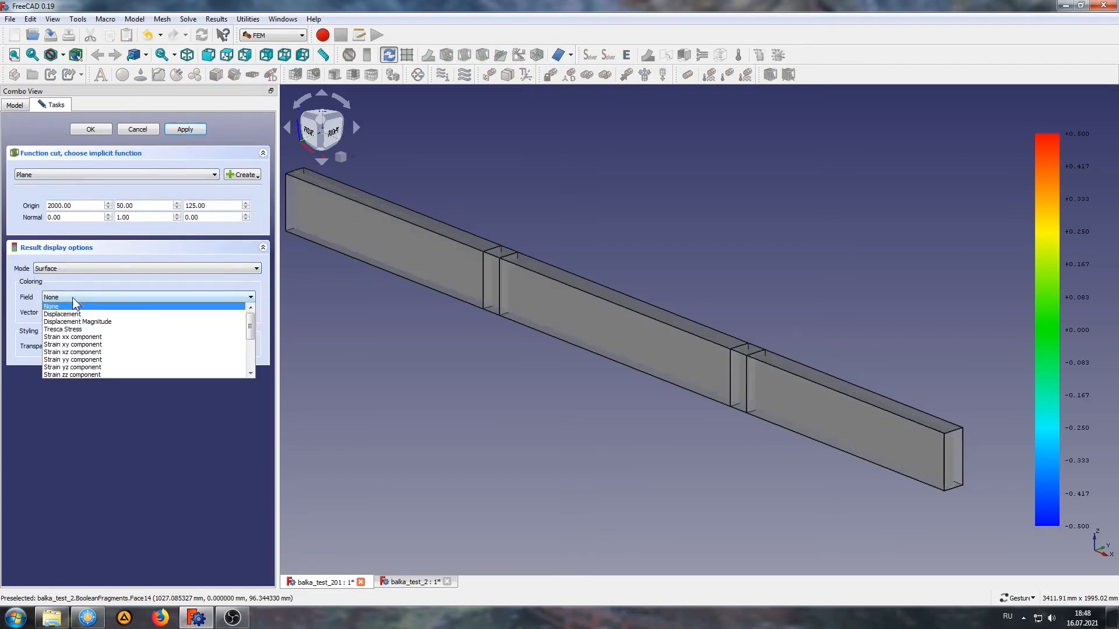
pyautogui.click(65, 330)
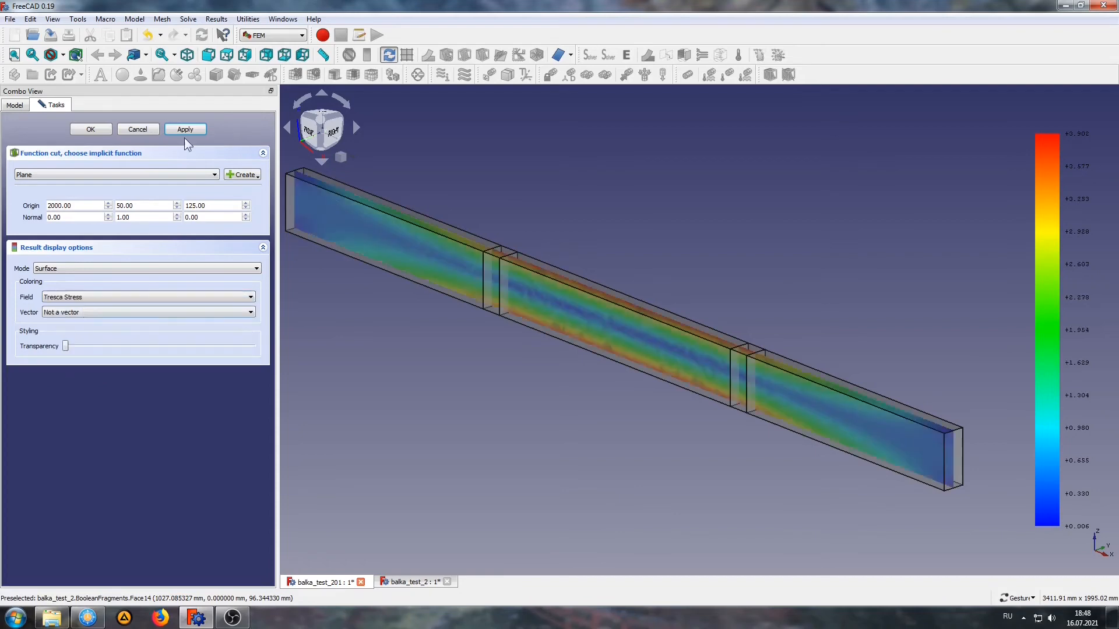
# Set the cut plane's normal to 1, 0.5, 0 for an oblique section through the beam, and accept the function cut.
pyautogui.moveTo(529, 381)
pyautogui.mouseDown()
pyautogui.moveTo(514, 429)
pyautogui.moveTo(522, 456)
pyautogui.moveTo(497, 387)
pyautogui.moveTo(387, 379)
pyautogui.moveTo(387, 352)
pyautogui.moveTo(512, 403)
pyautogui.moveTo(536, 452)
pyautogui.moveTo(576, 445)
pyautogui.moveTo(445, 315)
pyautogui.moveTo(482, 357)
pyautogui.moveTo(512, 368)
pyautogui.mouseUp()
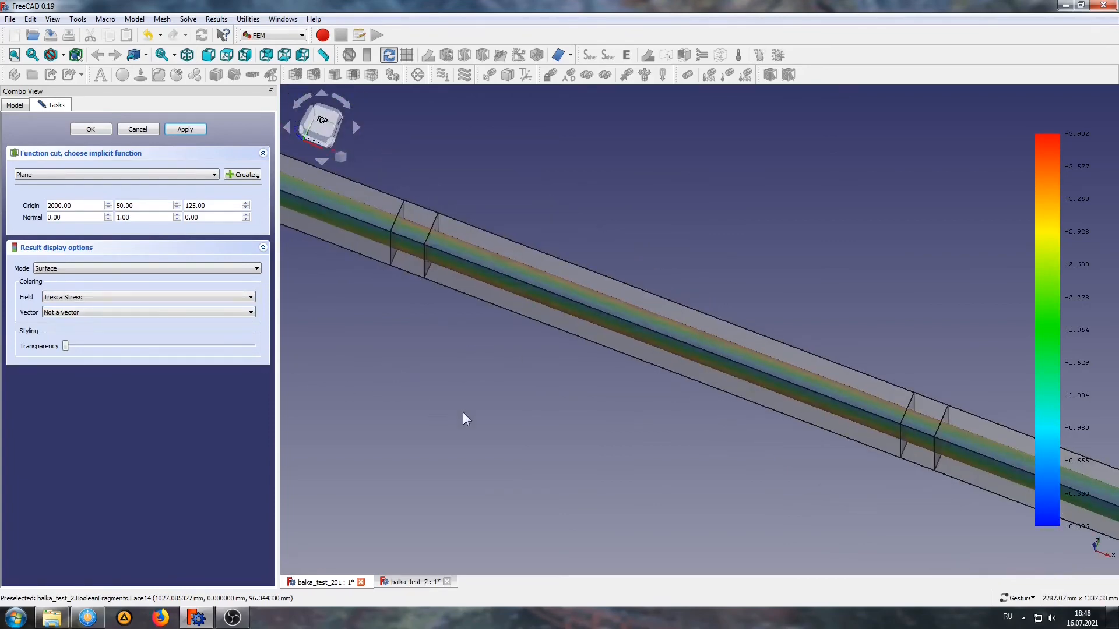
pyautogui.moveTo(463, 411); pyautogui.dragTo(373, 331)
pyautogui.moveTo(147, 219); pyautogui.dragTo(115, 217)
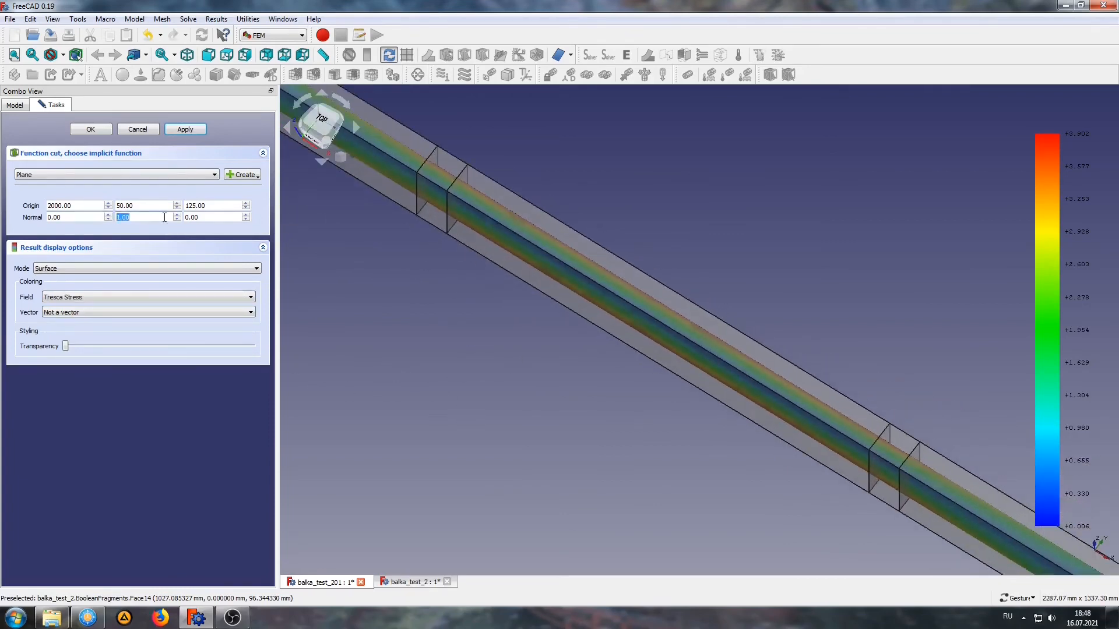
pyautogui.click(122, 218)
pyautogui.click(195, 128)
pyautogui.click(180, 127)
pyautogui.moveTo(480, 425); pyautogui.dragTo(335, 360)
pyautogui.moveTo(840, 346); pyautogui.dragTo(670, 273)
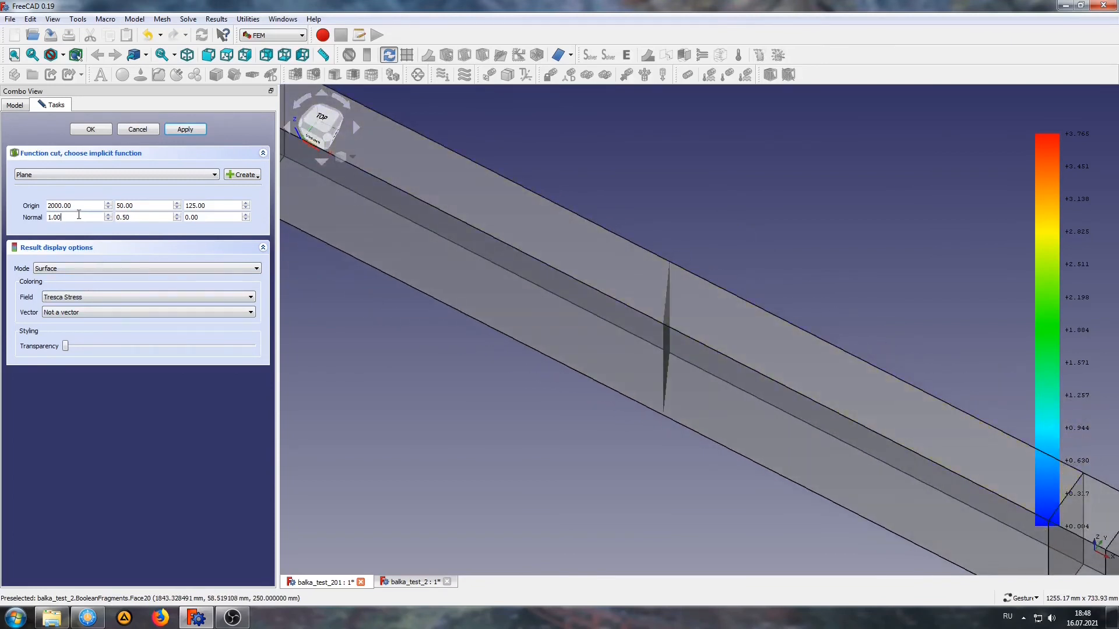
pyautogui.click(152, 217)
pyautogui.moveTo(412, 419); pyautogui.dragTo(510, 435)
pyautogui.scroll(-2, 732, 365)
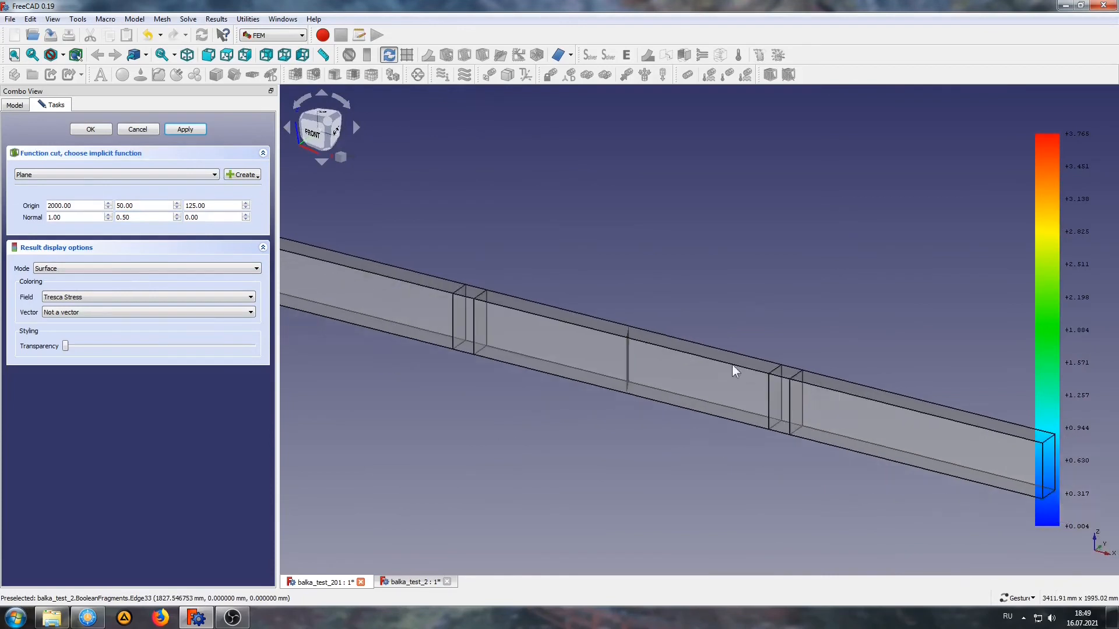
pyautogui.moveTo(732, 365); pyautogui.dragTo(433, 324)
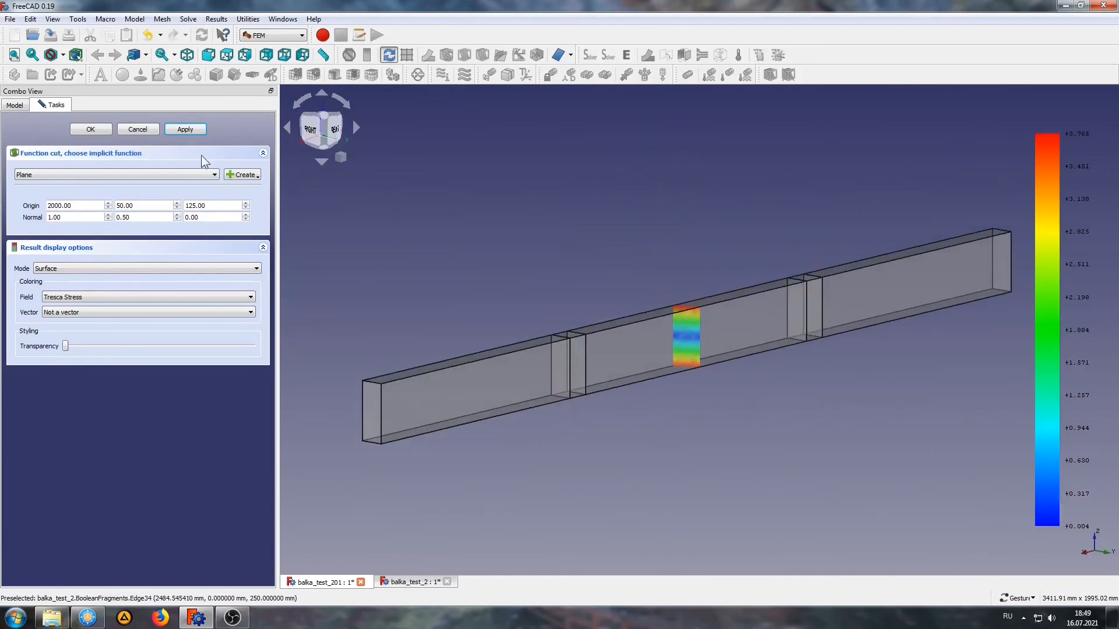
pyautogui.click(95, 133)
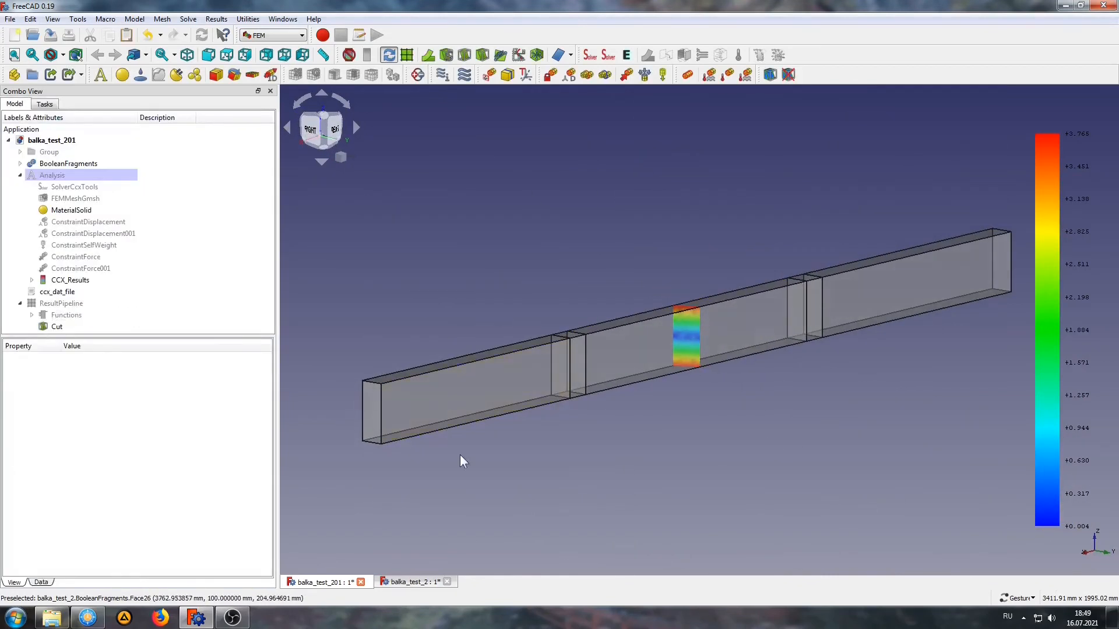
# Delete the function cut filter, the Functions group and its Plane from the analysis results.
pyautogui.moveTo(460, 454); pyautogui.dragTo(723, 535)
pyautogui.click(57, 327)
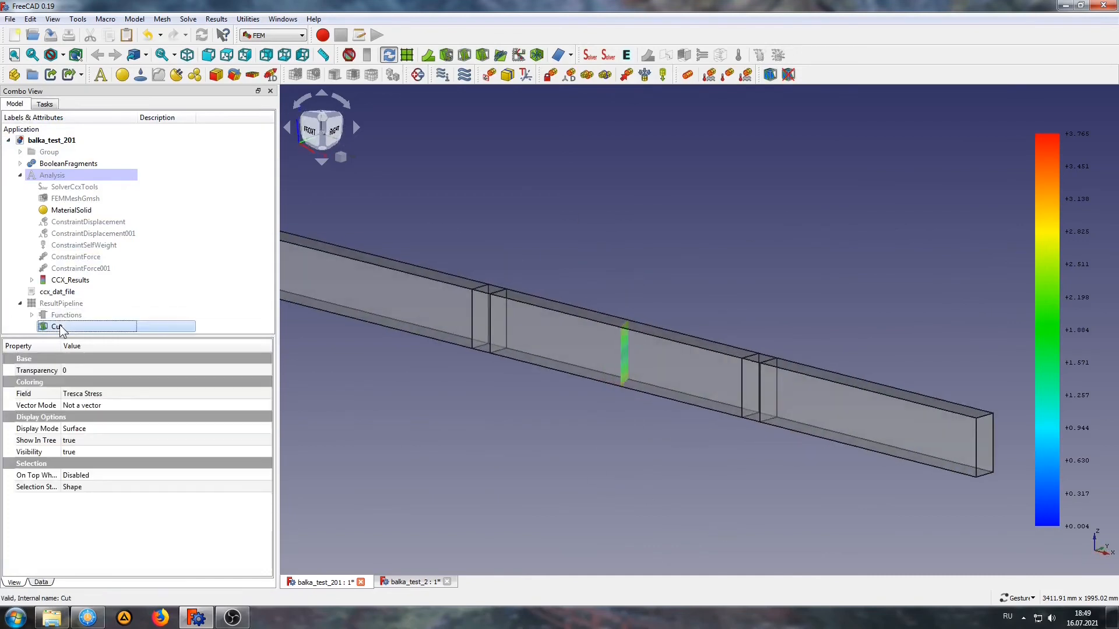
pyautogui.press('Delete')
pyautogui.click(577, 338)
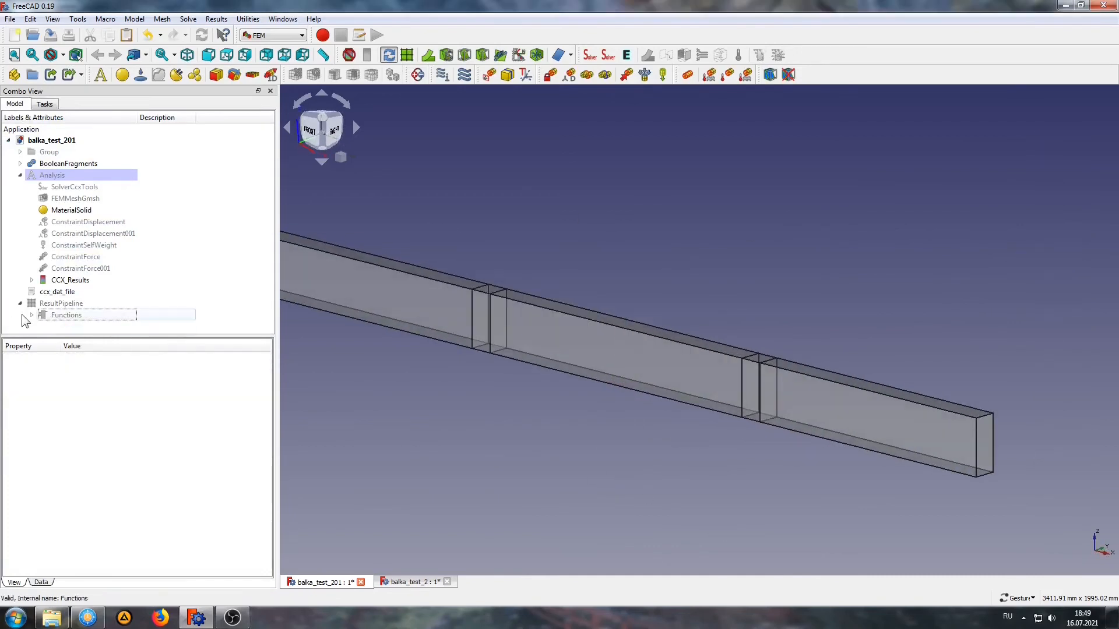
pyautogui.click(51, 315)
pyautogui.press('Delete')
pyautogui.click(576, 338)
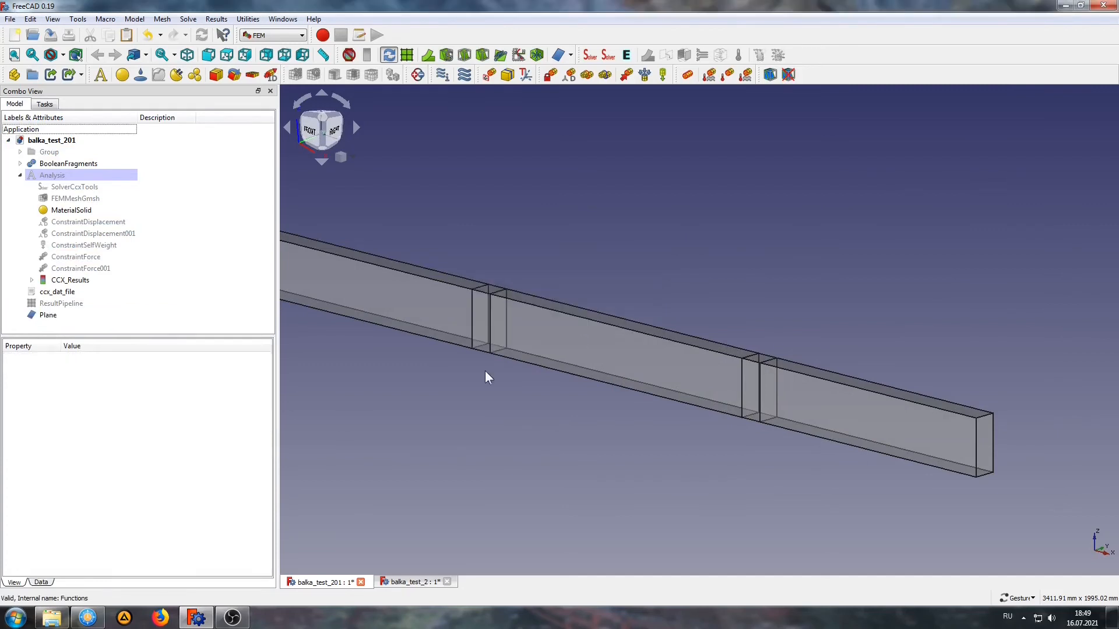
pyautogui.click(47, 315)
pyautogui.press('Delete')
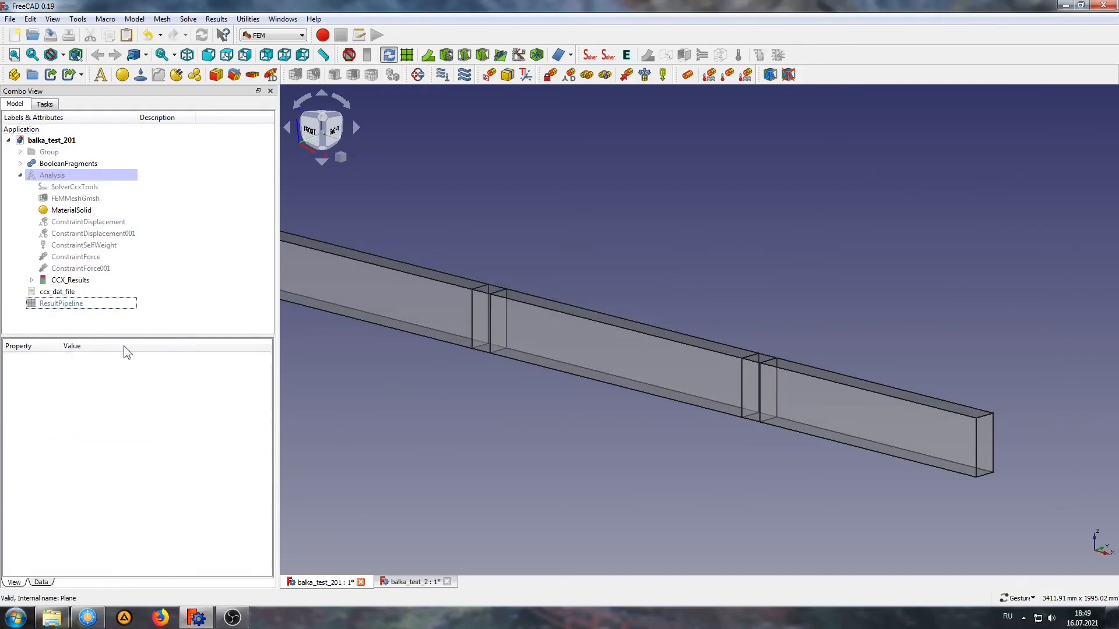
# Add a data along a line filter and set the X coordinate of Point2 to 4000.
pyautogui.moveTo(648, 418); pyautogui.dragTo(775, 458, button='right')
pyautogui.scroll(-2, 520, 379)
pyautogui.moveTo(447, 327); pyautogui.dragTo(451, 362)
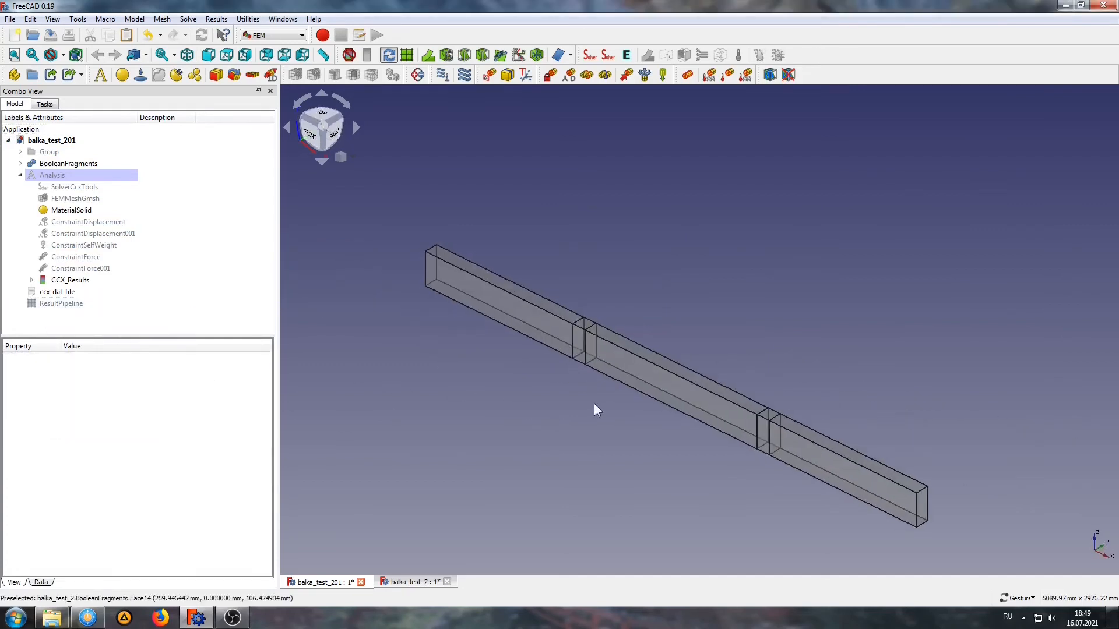
pyautogui.moveTo(466, 410); pyautogui.dragTo(529, 409)
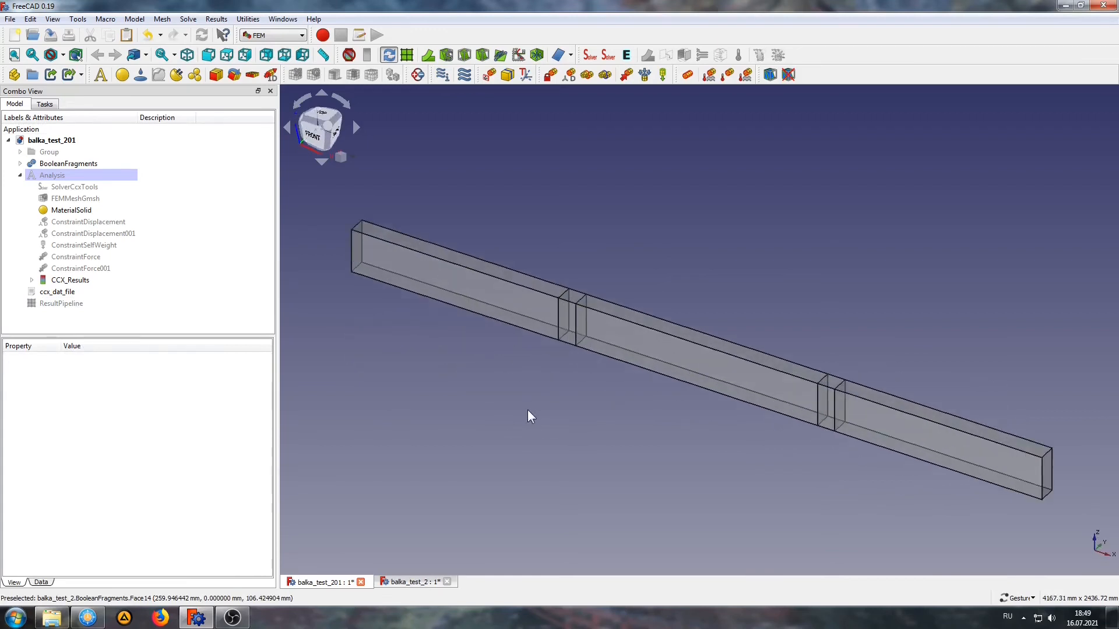
pyautogui.moveTo(528, 410); pyautogui.dragTo(514, 402, button='right')
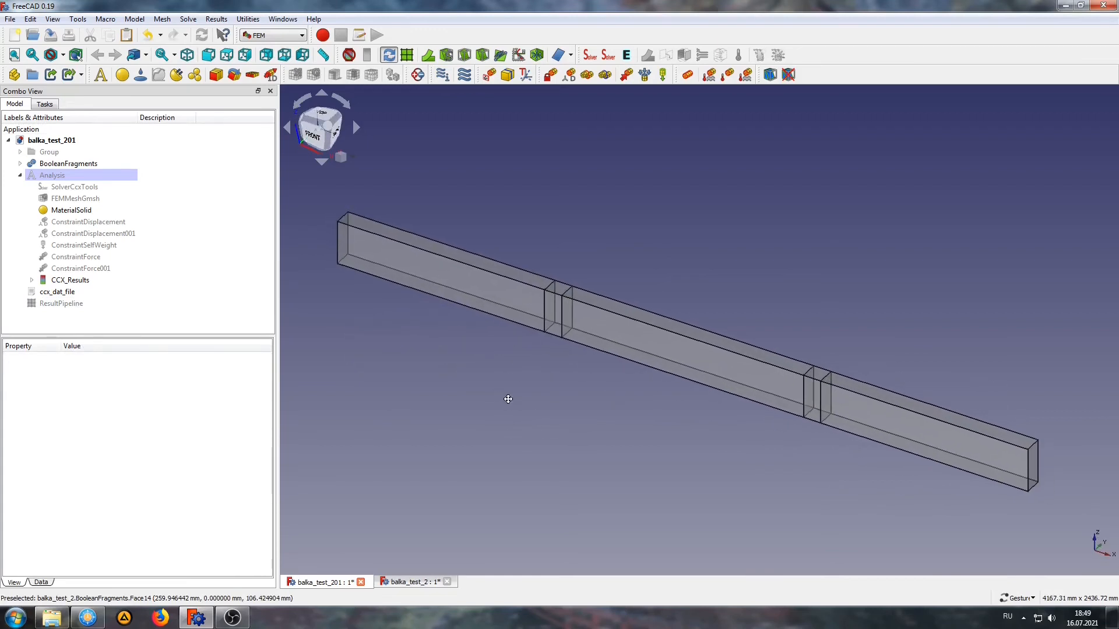
pyautogui.click(501, 56)
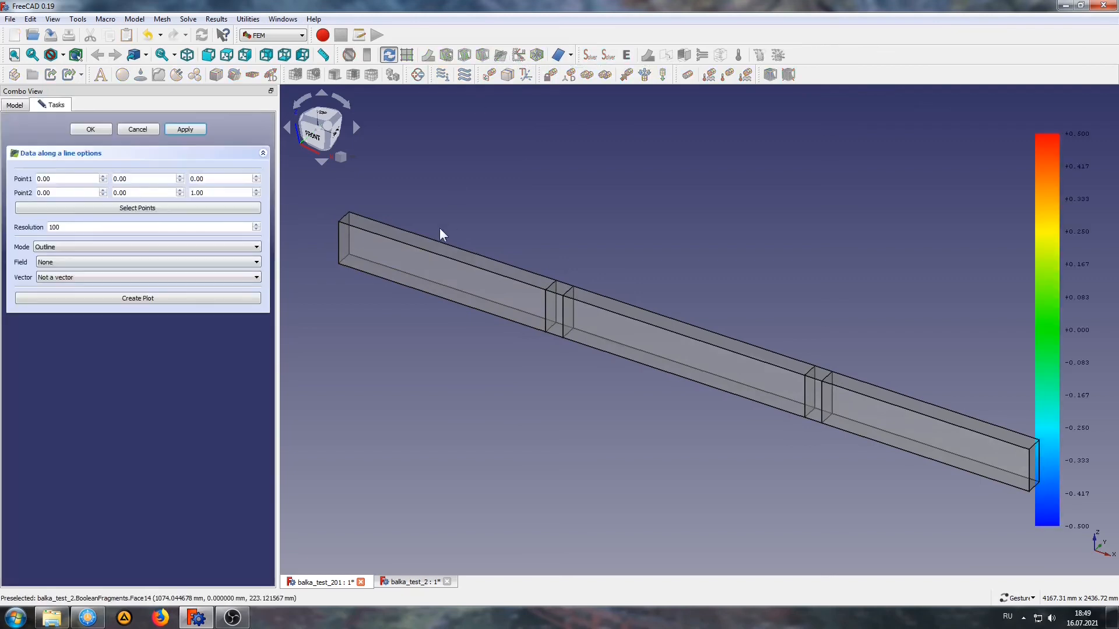
pyautogui.doubleClick(49, 178)
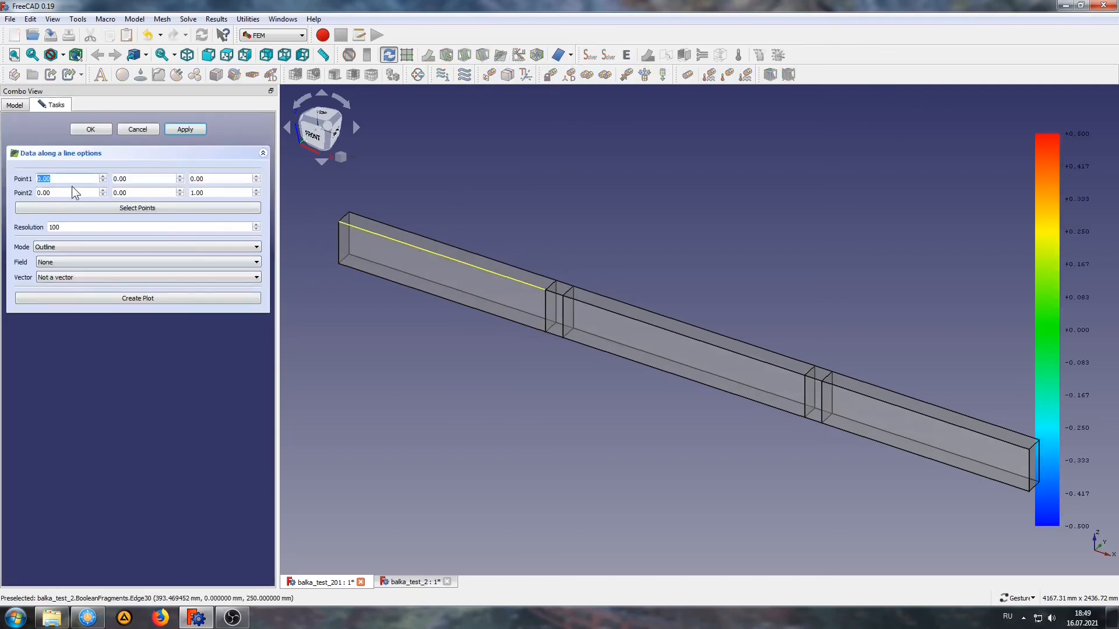
pyautogui.doubleClick(74, 190)
pyautogui.write('4000')
# Set the Y coordinate to 50 and the Z coordinate to 249 for both line points, and apply the line.
pyautogui.doubleClick(120, 178)
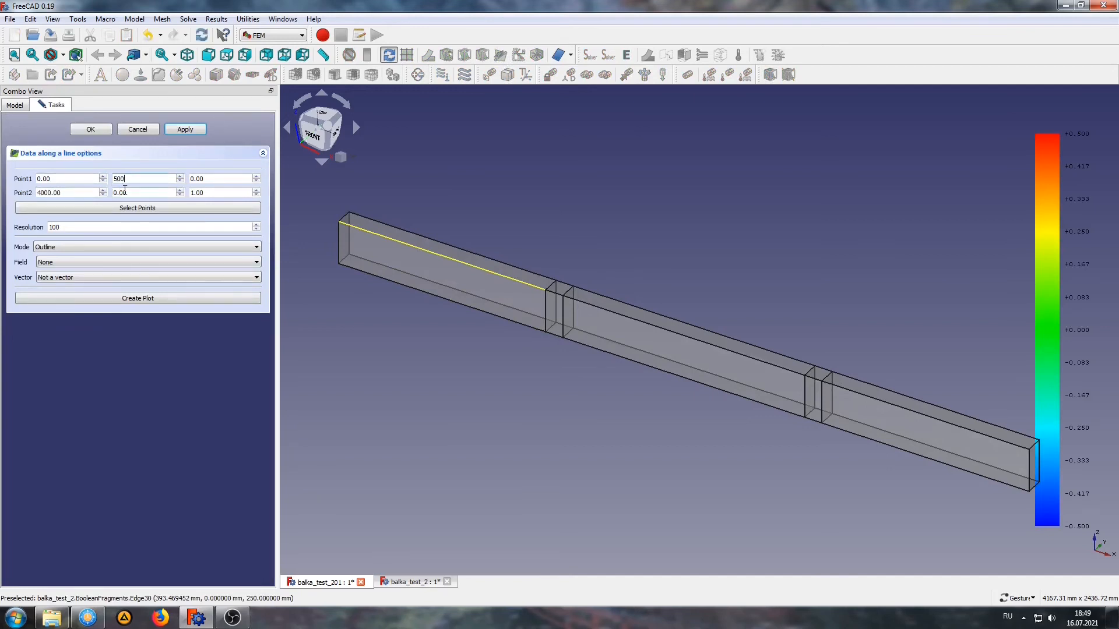
pyautogui.doubleClick(135, 191)
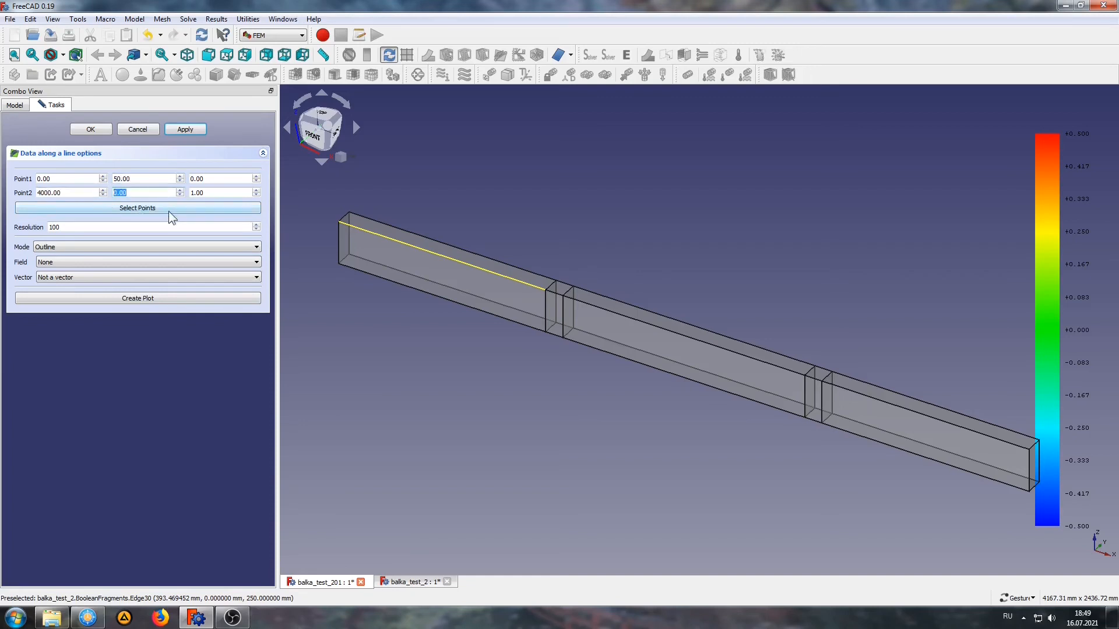
pyautogui.write('50')
pyautogui.doubleClick(204, 178)
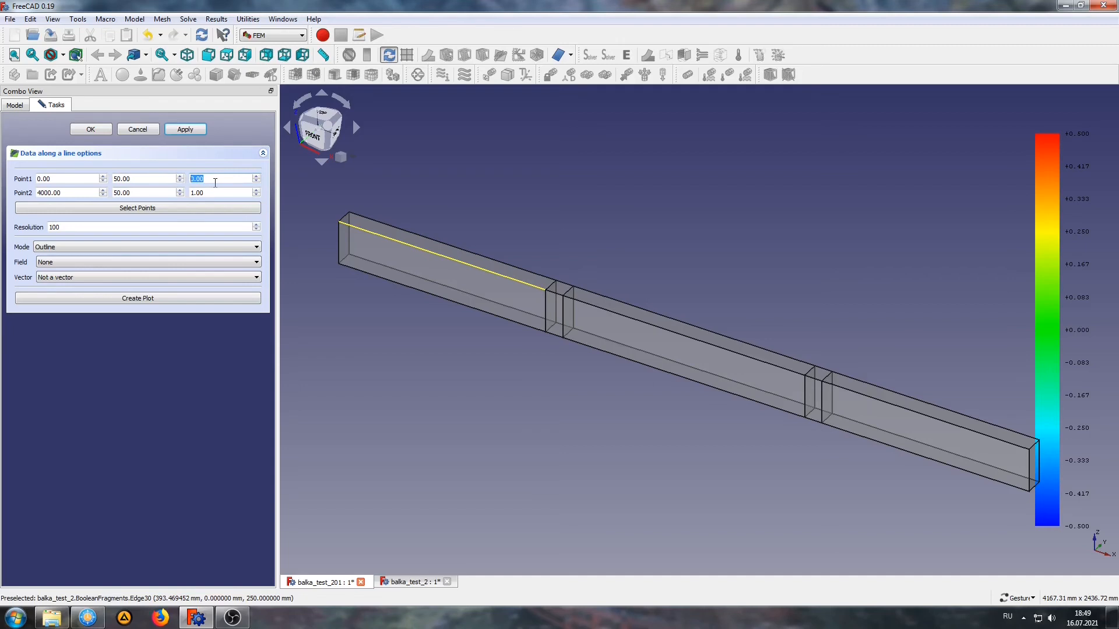
pyautogui.write('249')
pyautogui.doubleClick(198, 193)
pyautogui.write('249')
pyautogui.click(188, 131)
# Display the line data in Surface mode, coloured by the Minor Principal Stress field, and accept the filter.
pyautogui.click(66, 247)
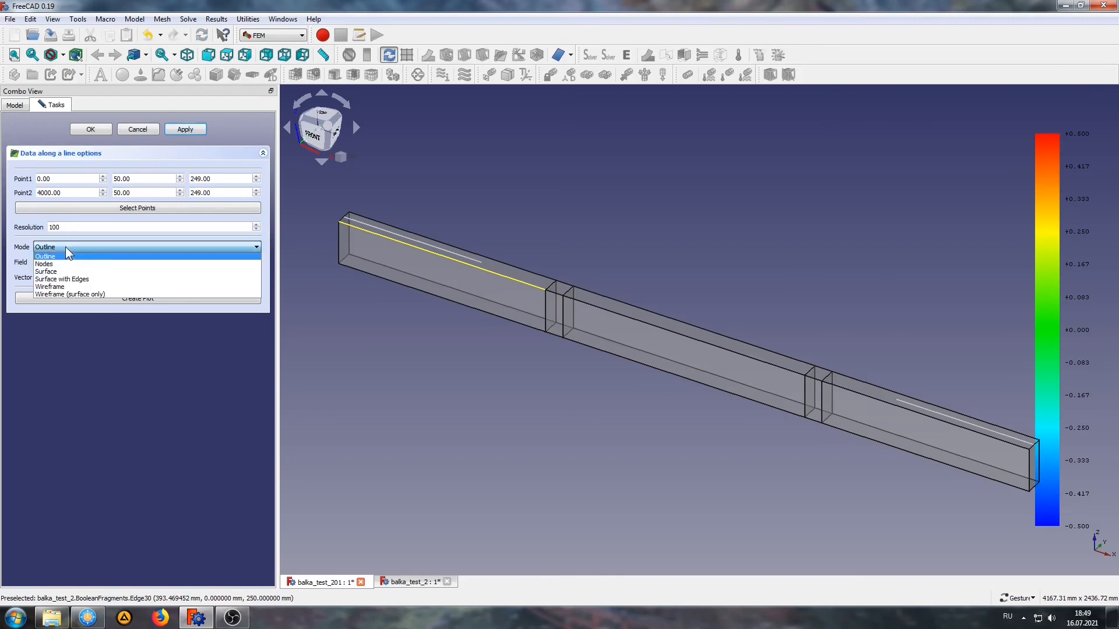
pyautogui.click(61, 265)
pyautogui.click(61, 263)
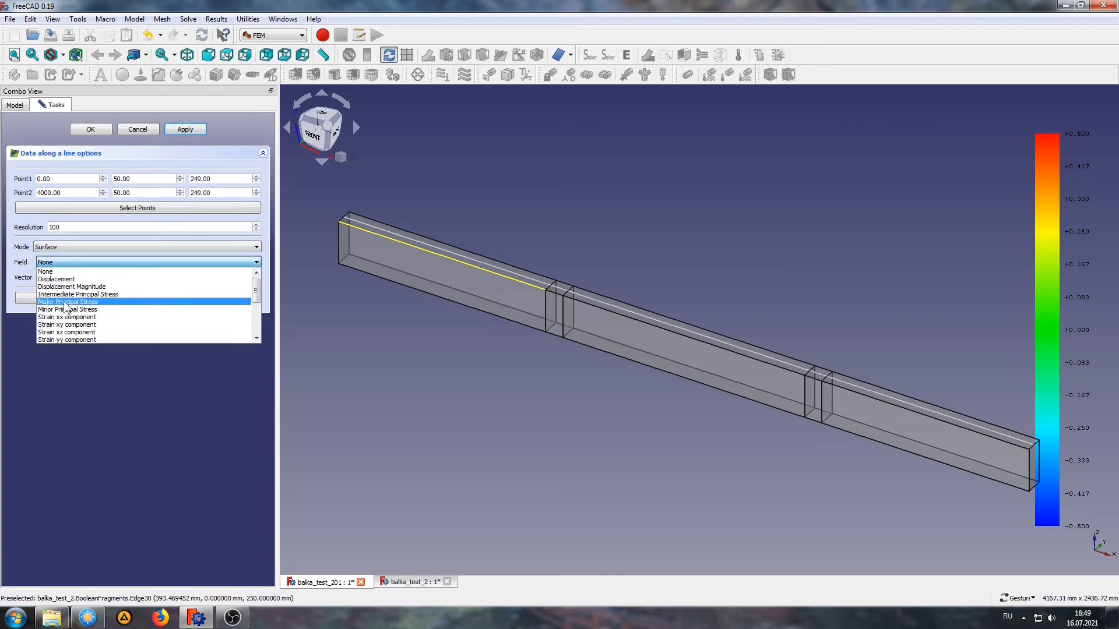
pyautogui.click(116, 309)
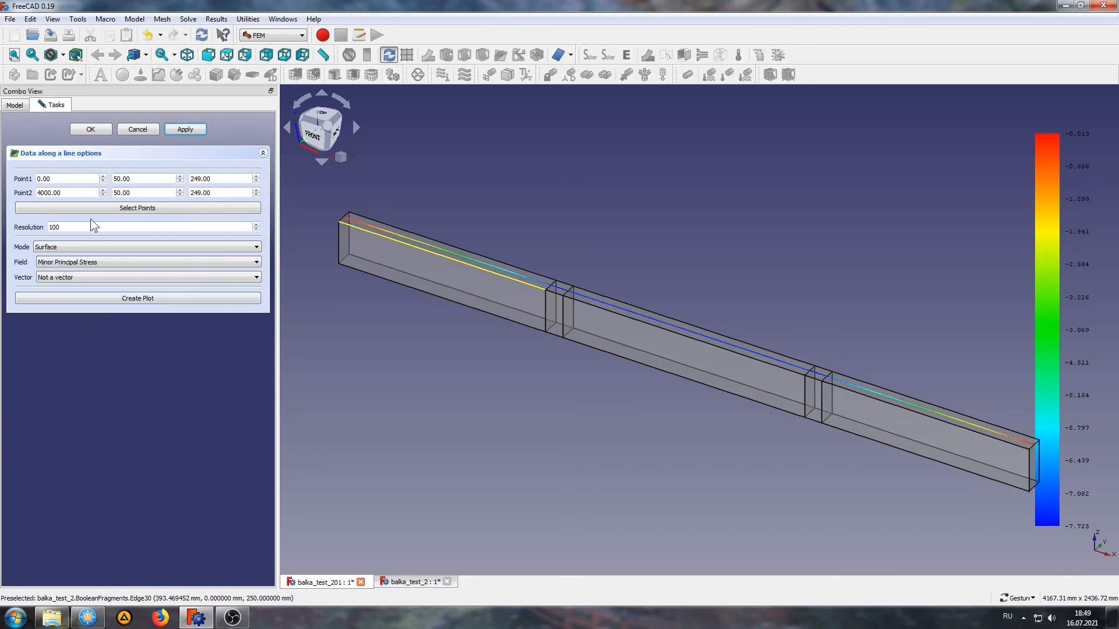
pyautogui.click(180, 129)
pyautogui.click(91, 129)
# Save the active document and select the line data filter in the result pipeline.
pyautogui.moveTo(522, 310); pyautogui.dragTo(509, 303, button='right')
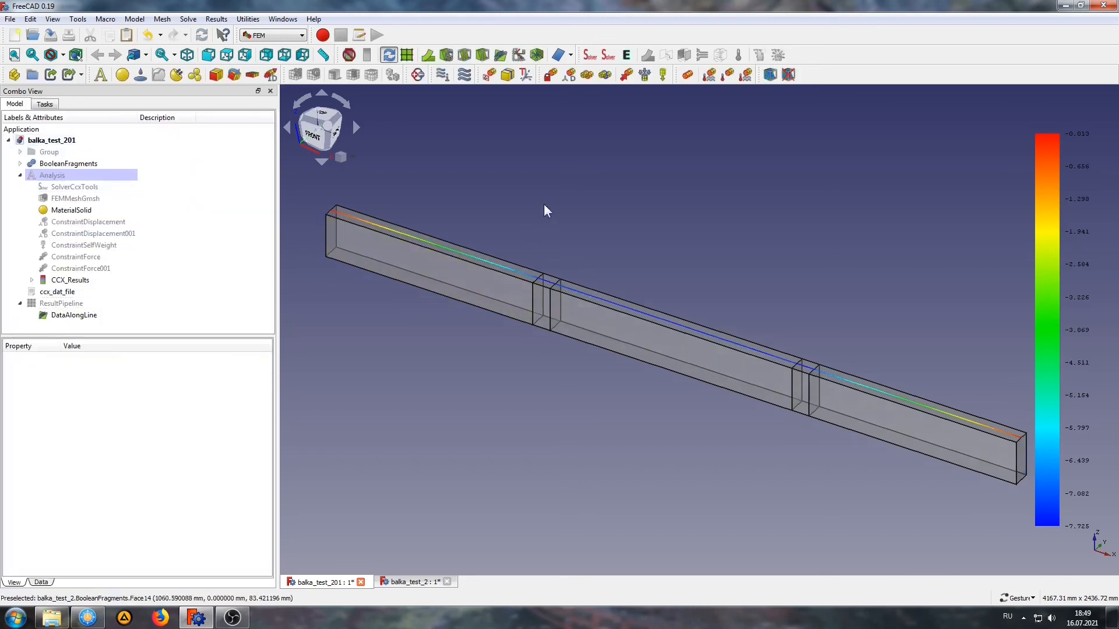
pyautogui.moveTo(544, 203); pyautogui.dragTo(519, 218)
pyautogui.moveTo(541, 403); pyautogui.dragTo(546, 436)
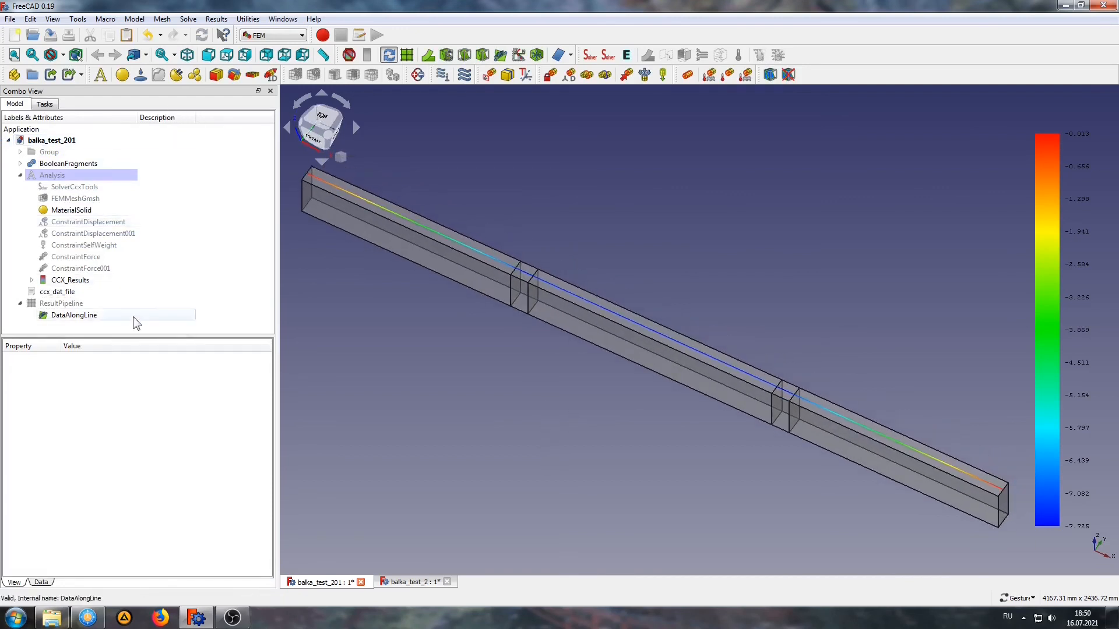
pyautogui.click(51, 35)
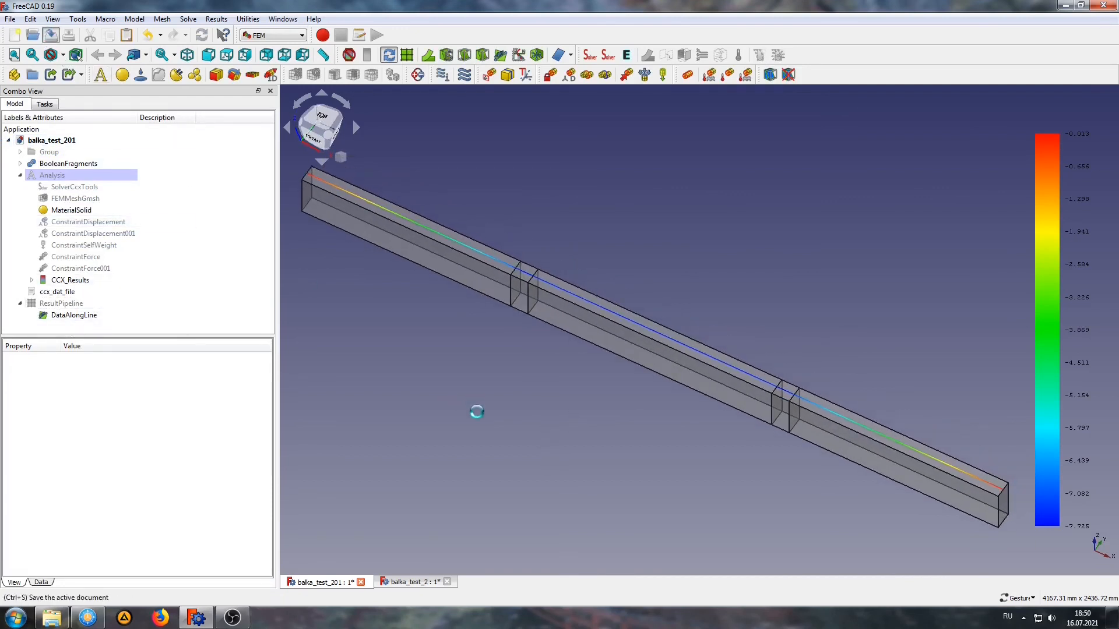
pyautogui.click(74, 315)
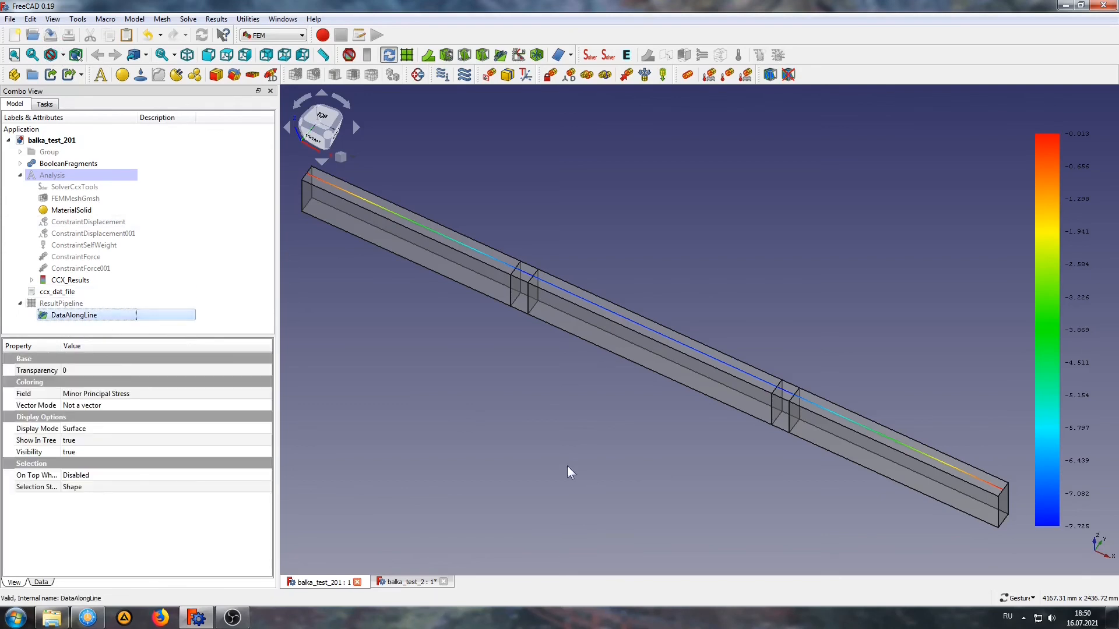
# Plot the linearized stresses for the line data filter and enlarge the figure window over the 3D view.
pyautogui.click(520, 55)
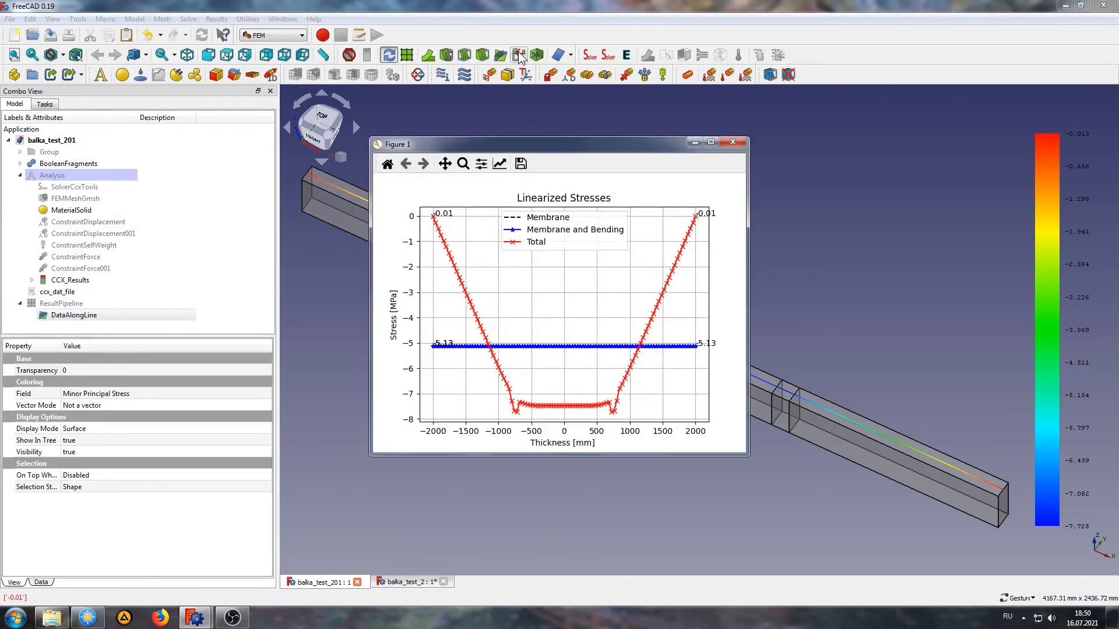
pyautogui.moveTo(498, 145); pyautogui.dragTo(413, 111)
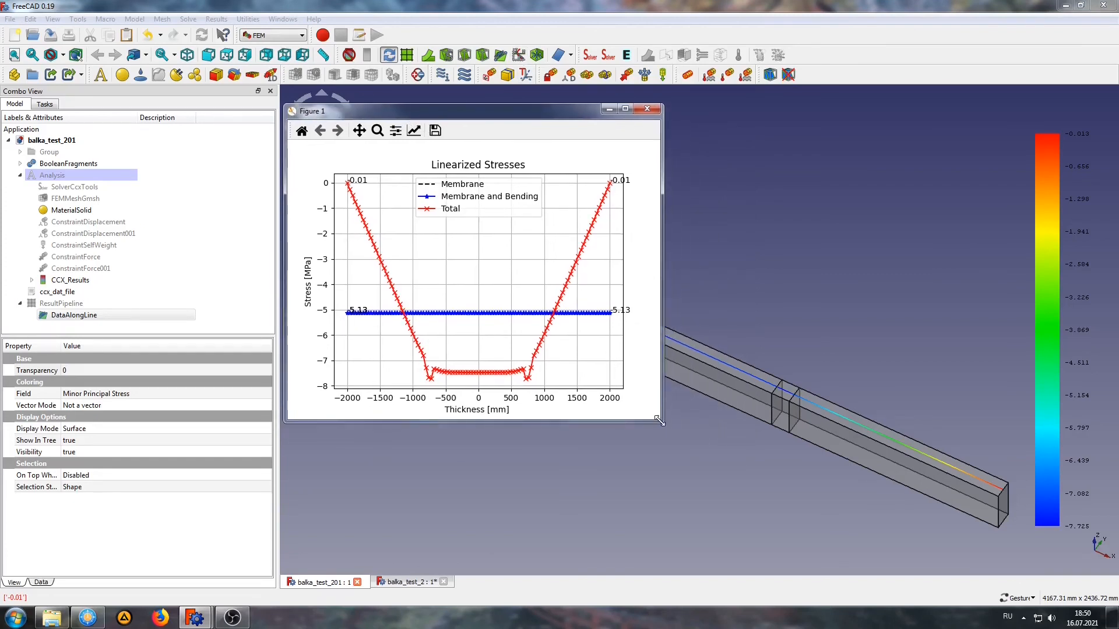
pyautogui.moveTo(659, 420); pyautogui.dragTo(947, 535)
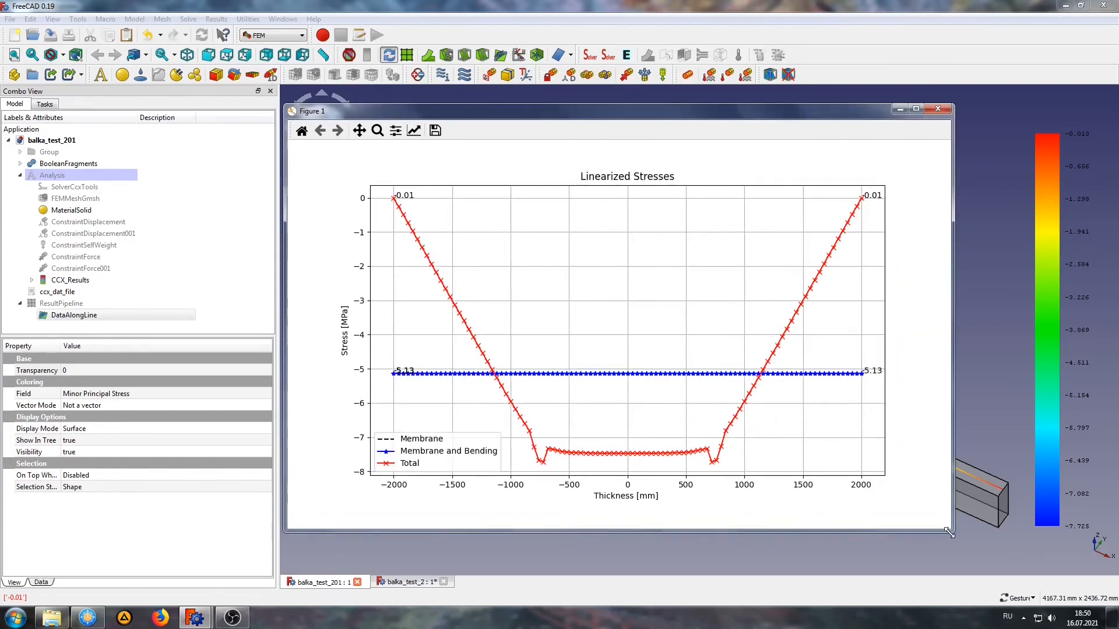
# Pan the stress plot, zoom in on the dip of the Total curve near -700 mm, and restore the original plot view.
pyautogui.click(359, 131)
pyautogui.moveTo(569, 359); pyautogui.dragTo(546, 272)
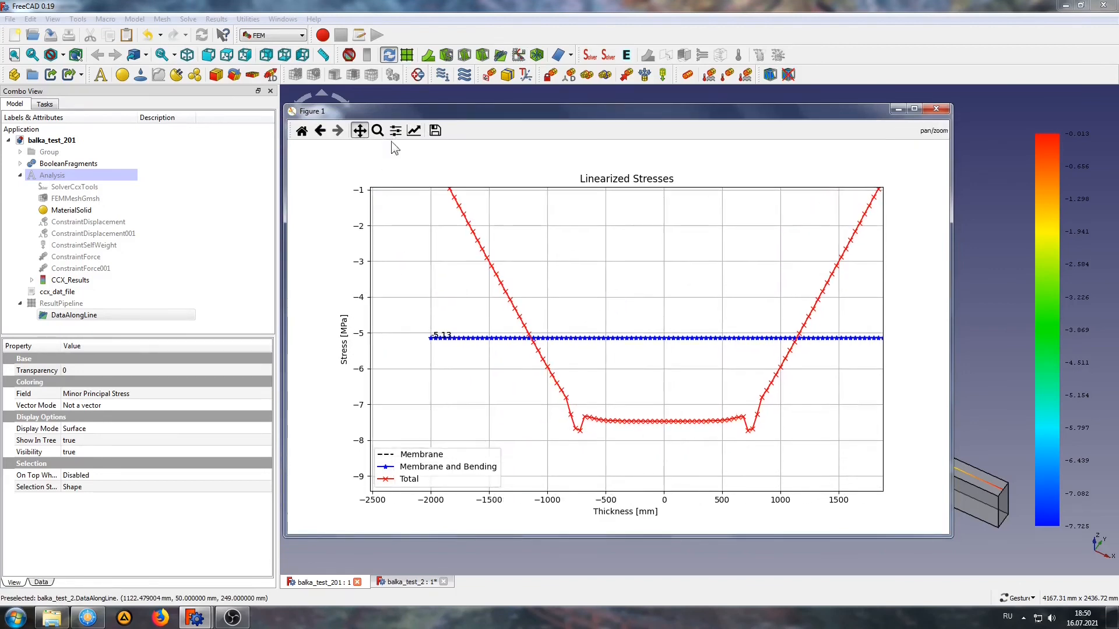
pyautogui.click(377, 131)
pyautogui.moveTo(488, 312); pyautogui.dragTo(618, 485)
pyautogui.click(359, 131)
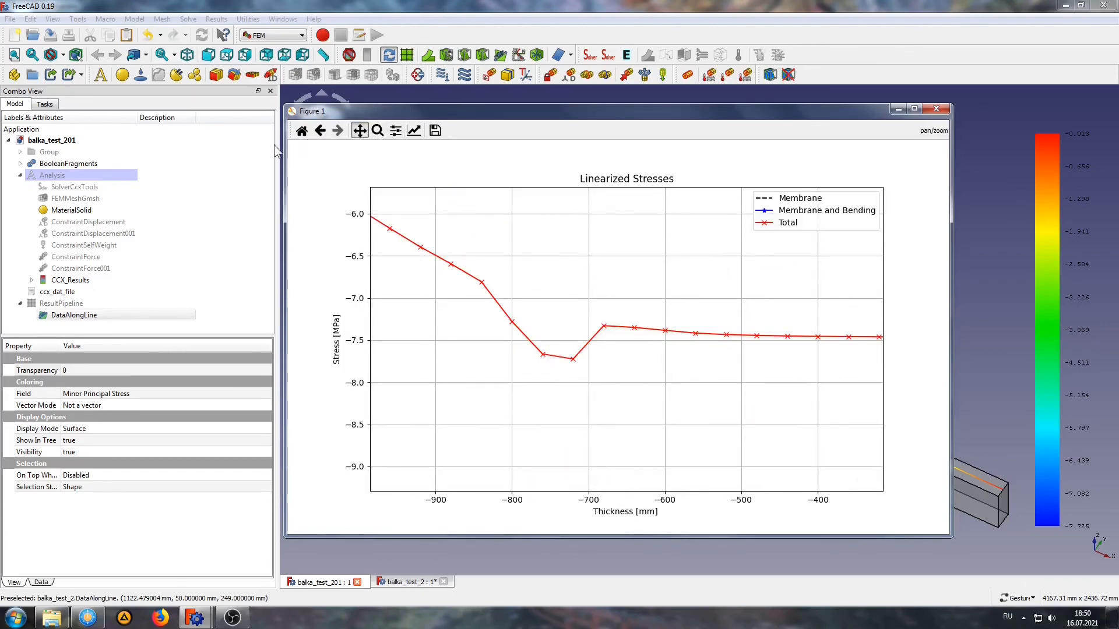
pyautogui.click(301, 130)
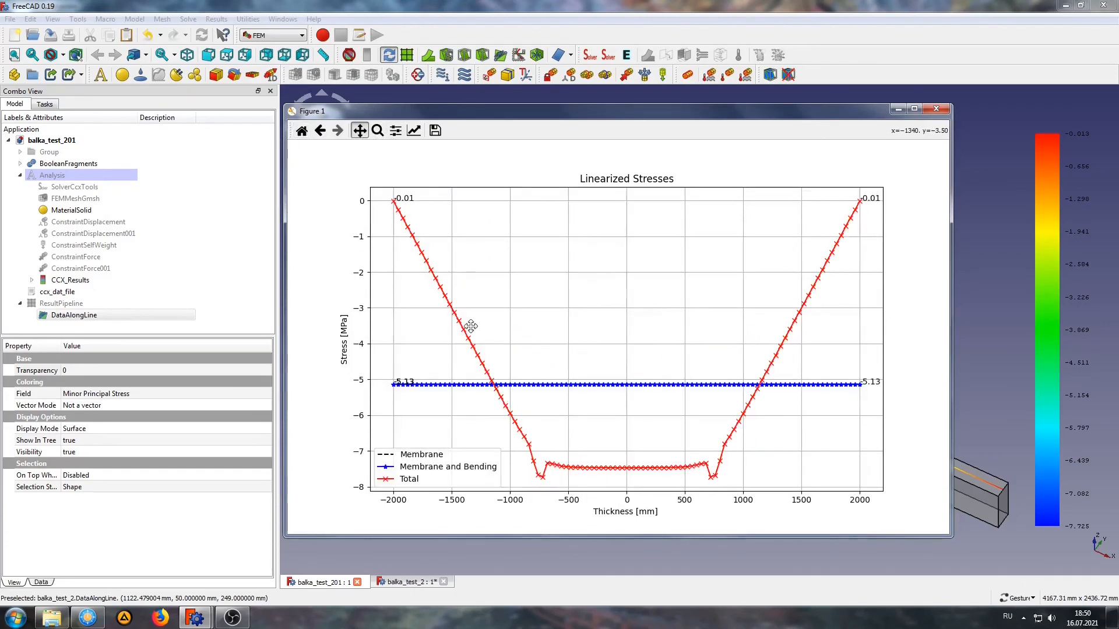
# Review the figure options for curves _line0 and _line1 and for the axes, and close them without changes.
pyautogui.click(413, 131)
pyautogui.moveTo(620, 190); pyautogui.dragTo(557, 176)
pyautogui.click(501, 200)
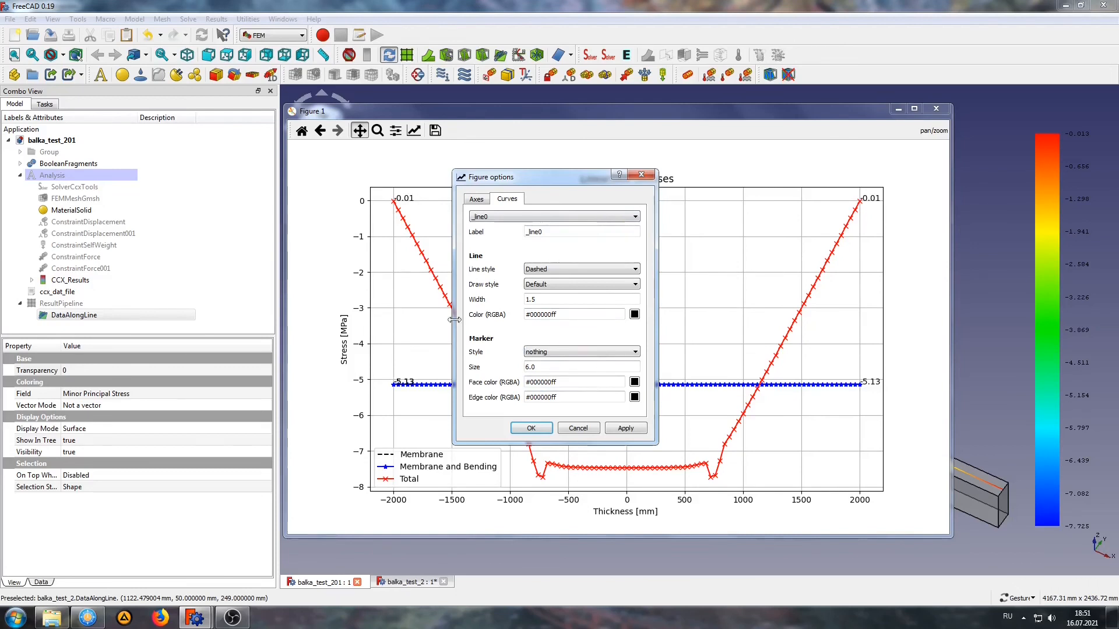
pyautogui.click(561, 215)
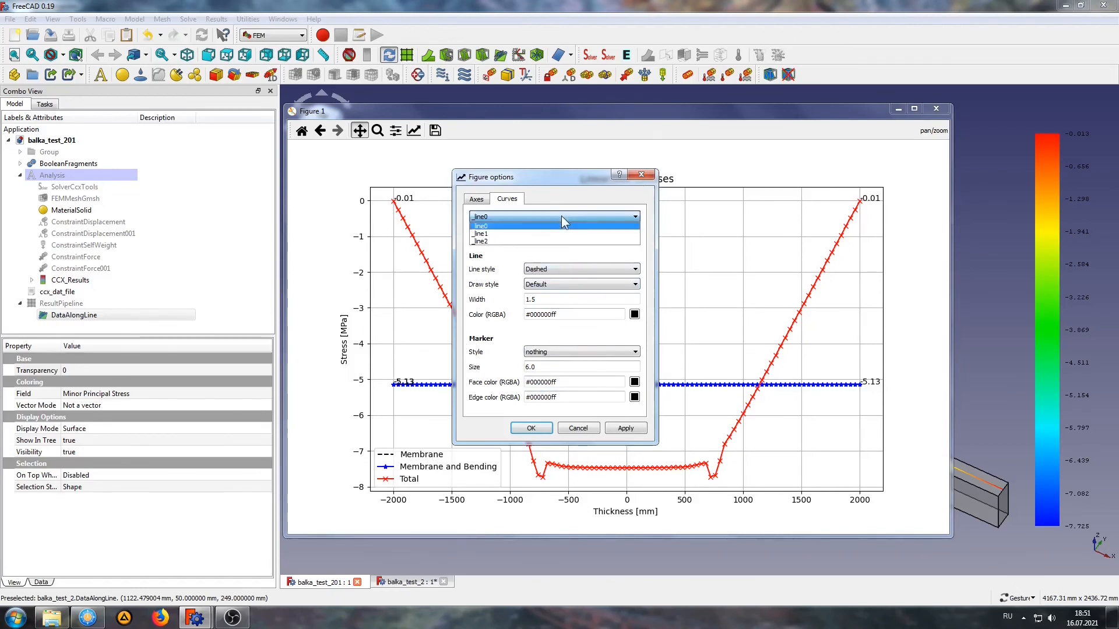
pyautogui.click(519, 233)
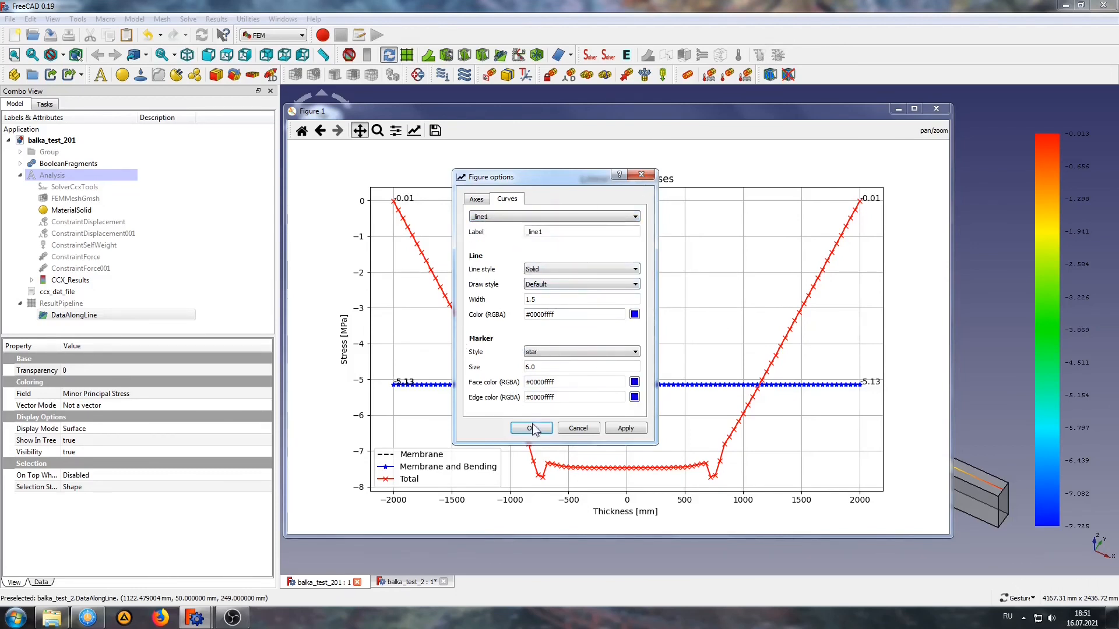
pyautogui.click(475, 200)
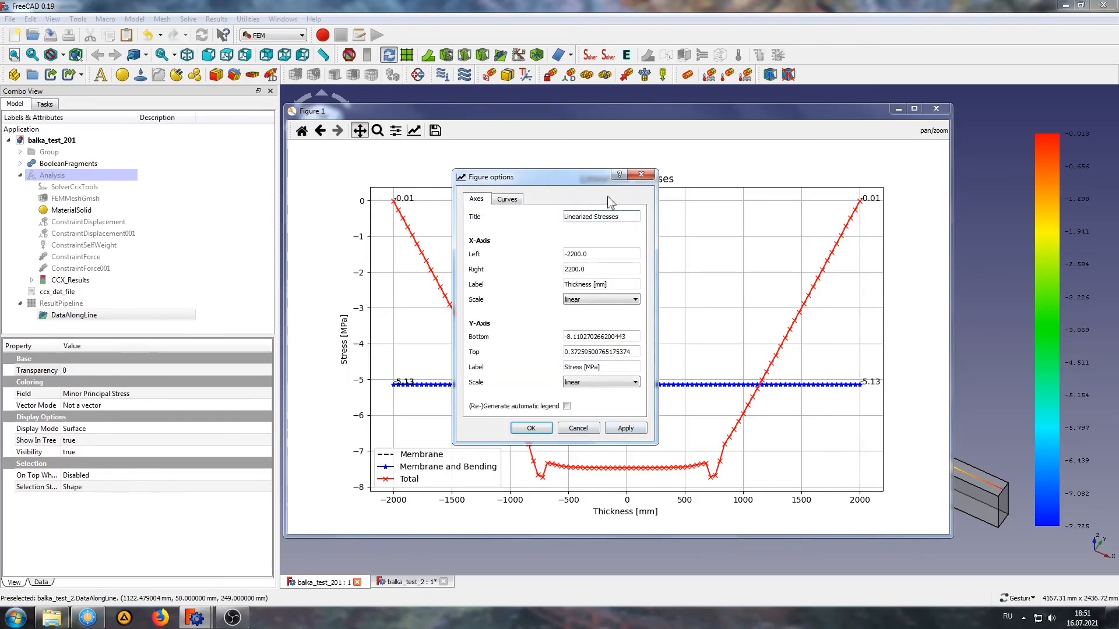
pyautogui.click(641, 176)
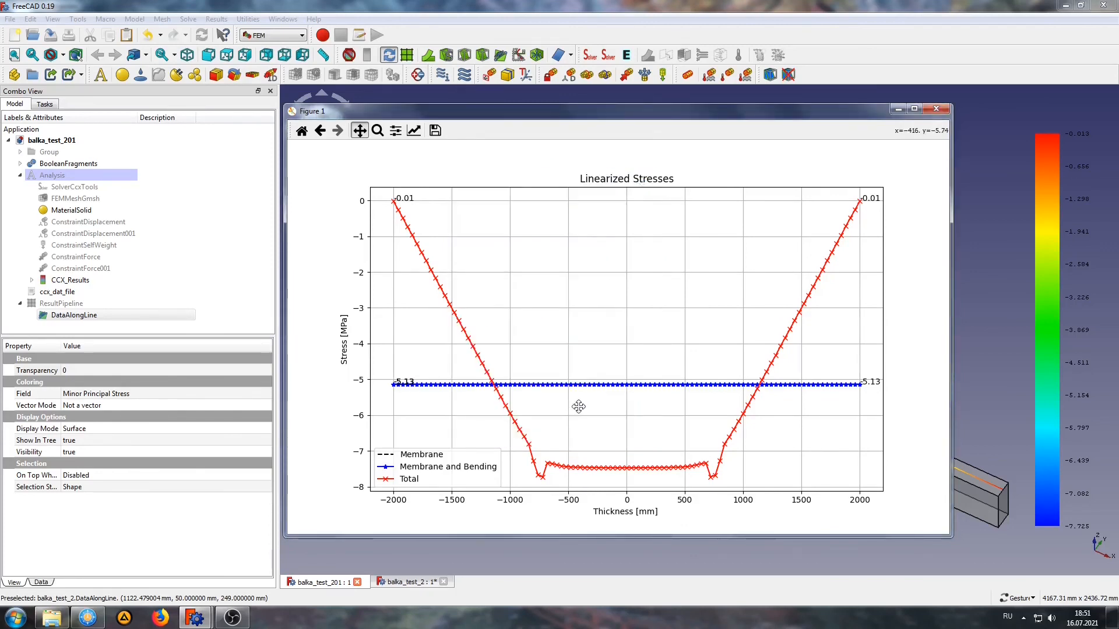
# Save the stress plot as the PNG image Figure_1 in the test folder and close the figure window.
pyautogui.click(435, 131)
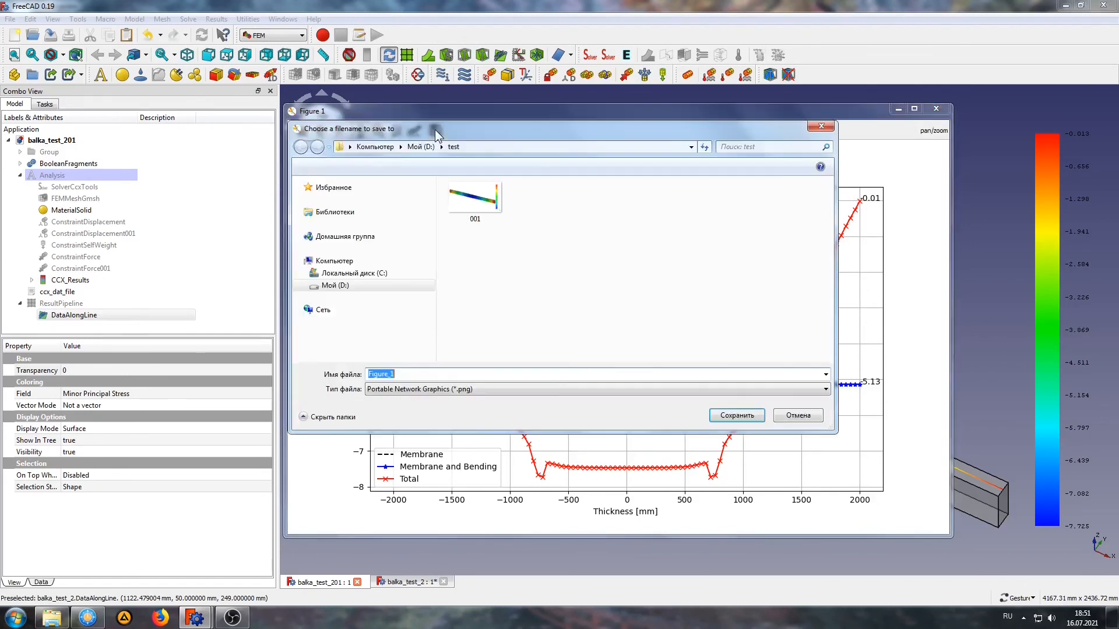
pyautogui.click(740, 420)
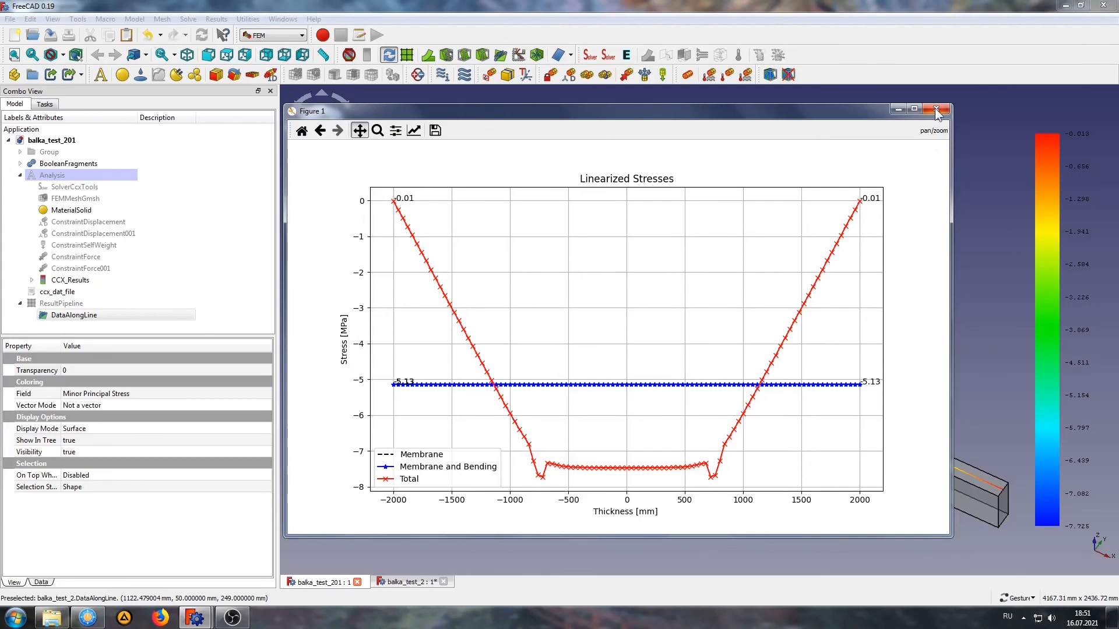
pyautogui.click(936, 111)
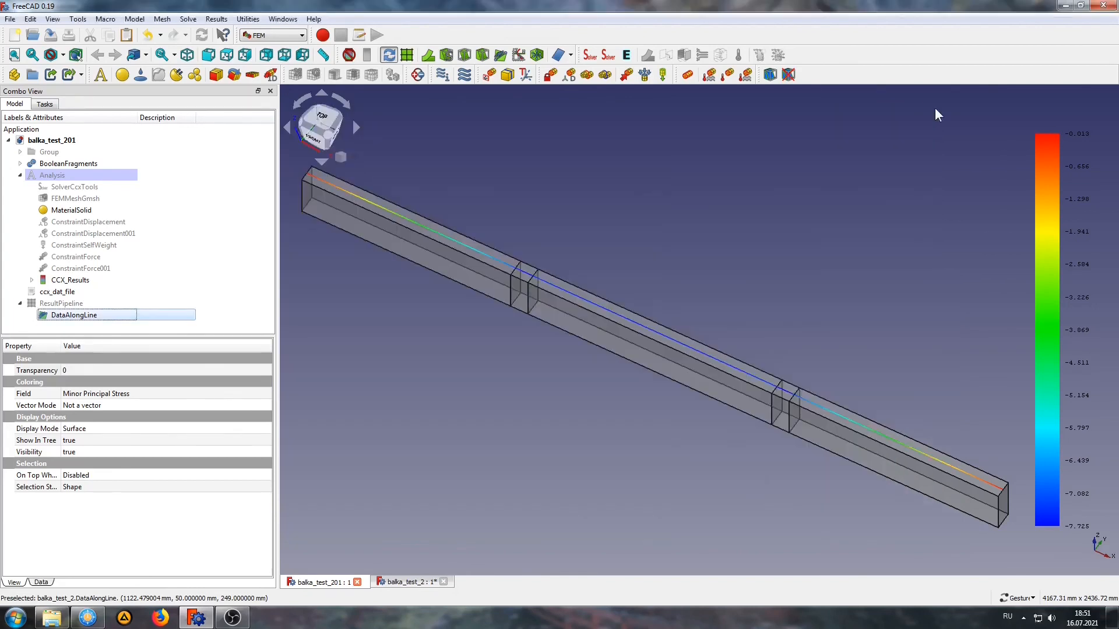
# Switch to the test folder in Windows Explorer and view the saved images 001 and Figure_1 in Windows Photo Viewer.
pyautogui.click(52, 618)
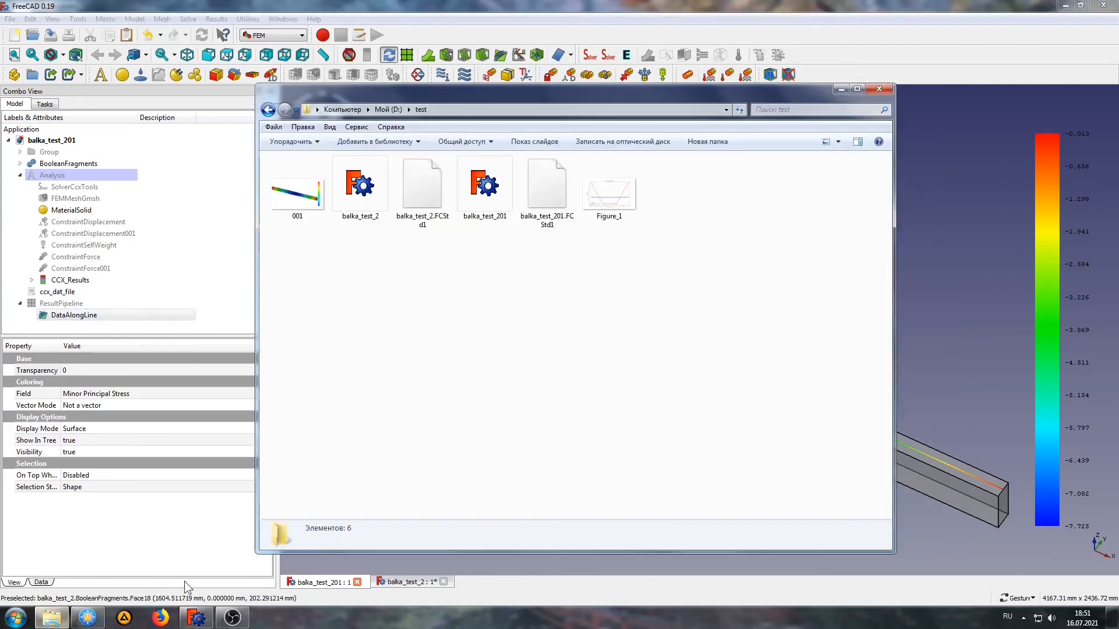
pyautogui.doubleClick(298, 196)
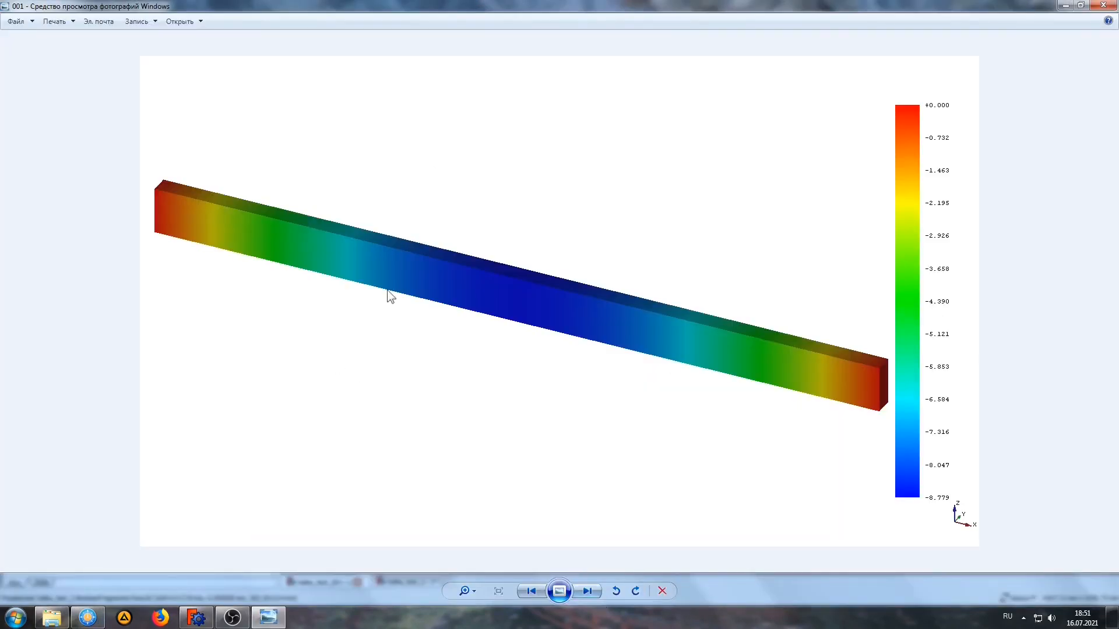
pyautogui.click(593, 589)
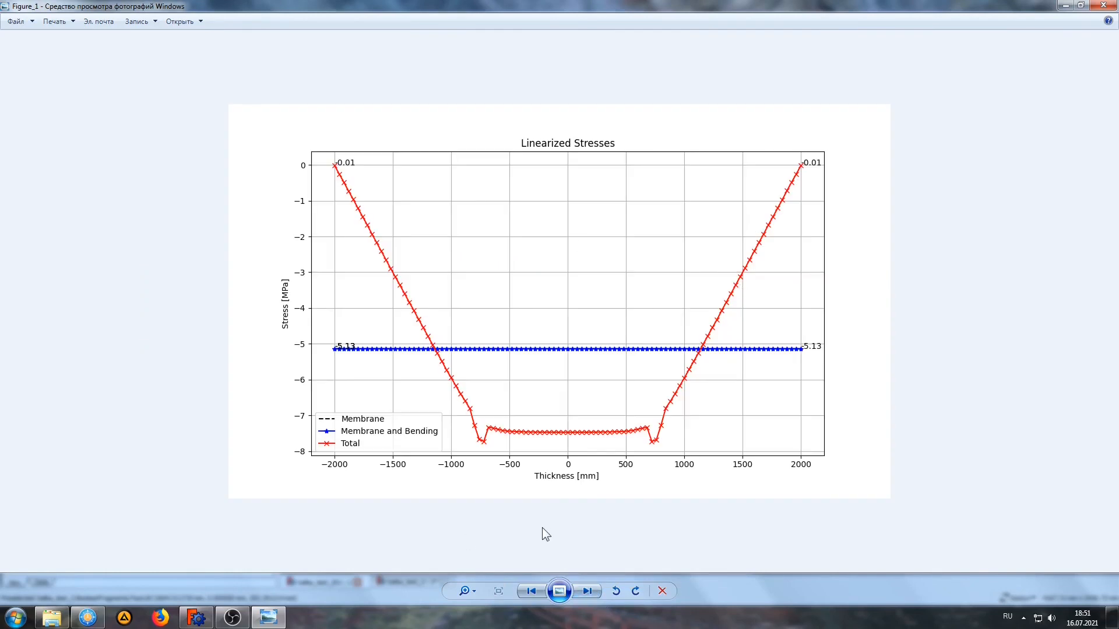